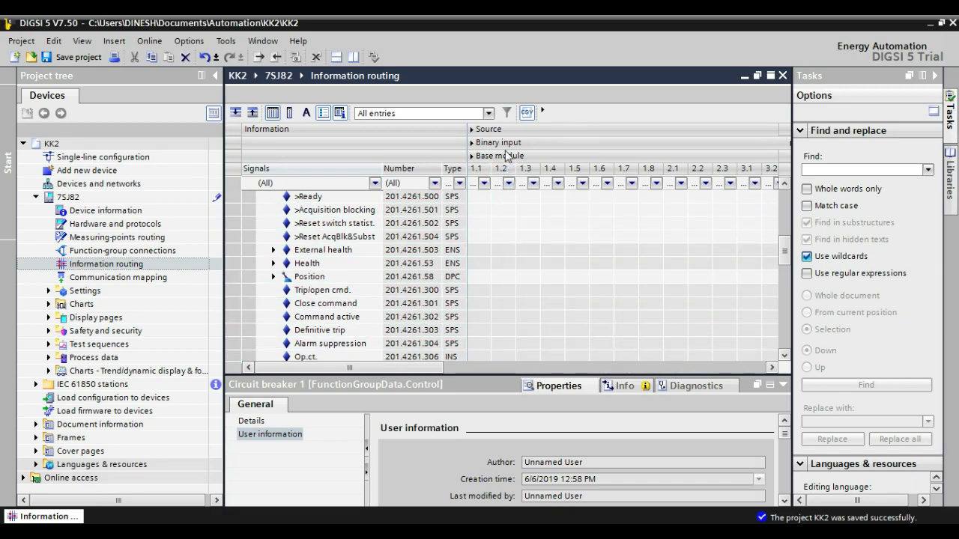
Step: Route the Position signal of Circuit breaker 1 to binary input 1.1 as OH and binary input 1.2 as CH
{"action": "left_click", "coordinate": [472, 277]}
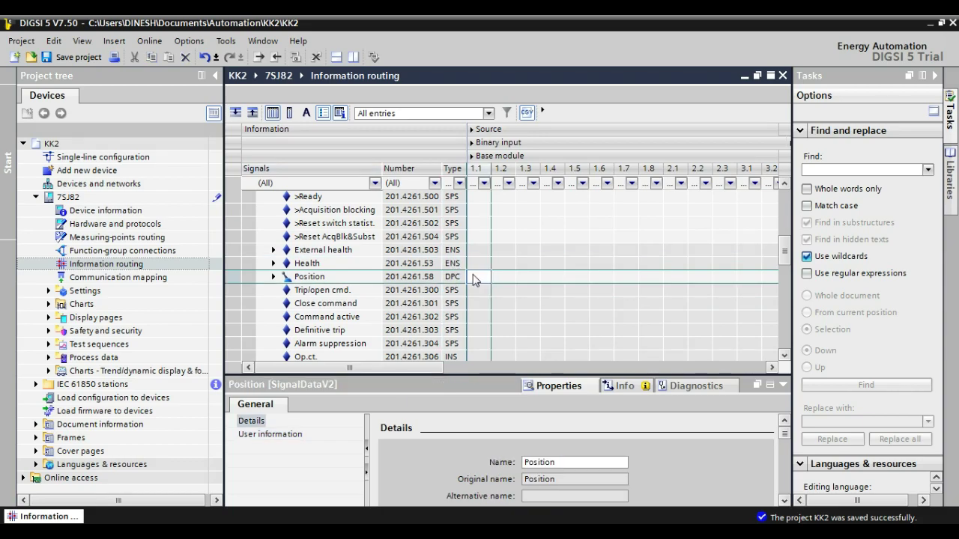
{"action": "right_click", "coordinate": [473, 277]}
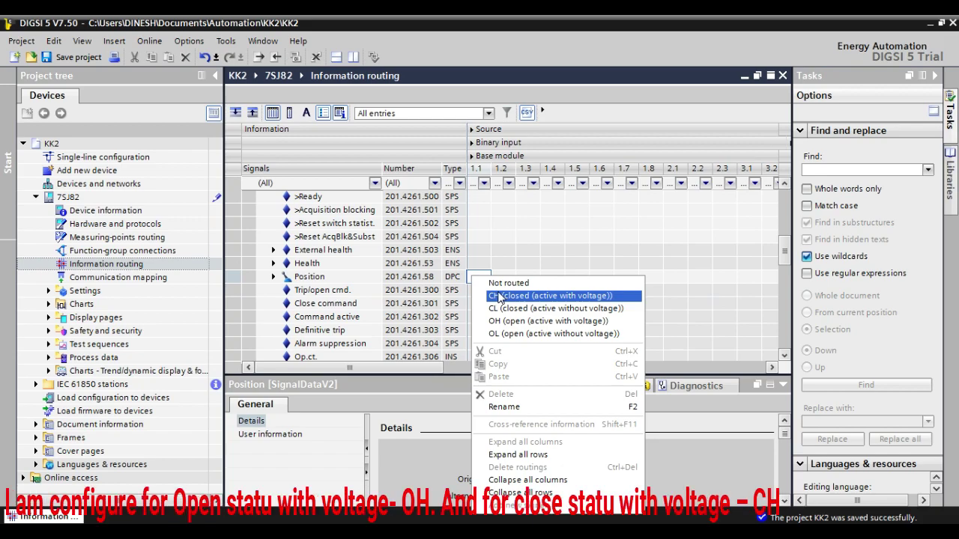
{"action": "left_click", "coordinate": [517, 322]}
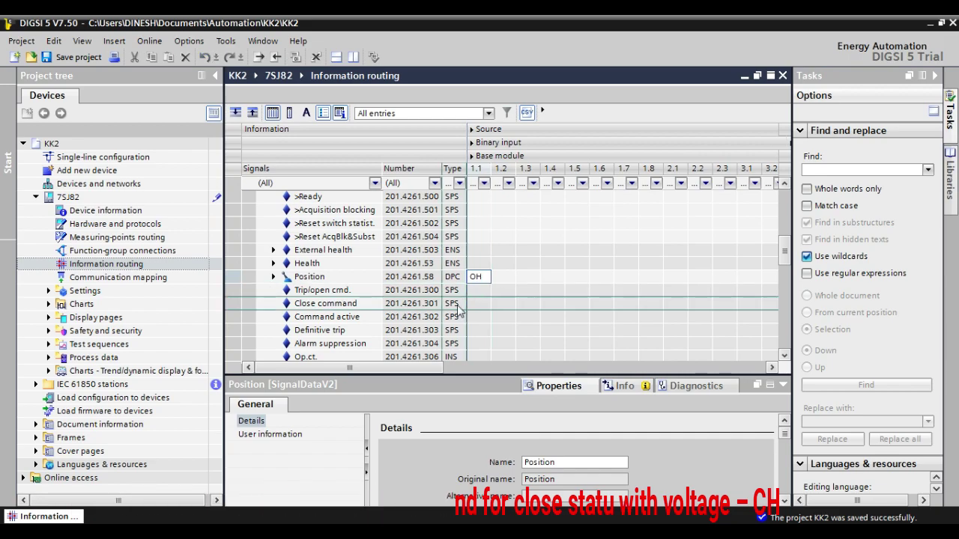
{"action": "left_click", "coordinate": [503, 290]}
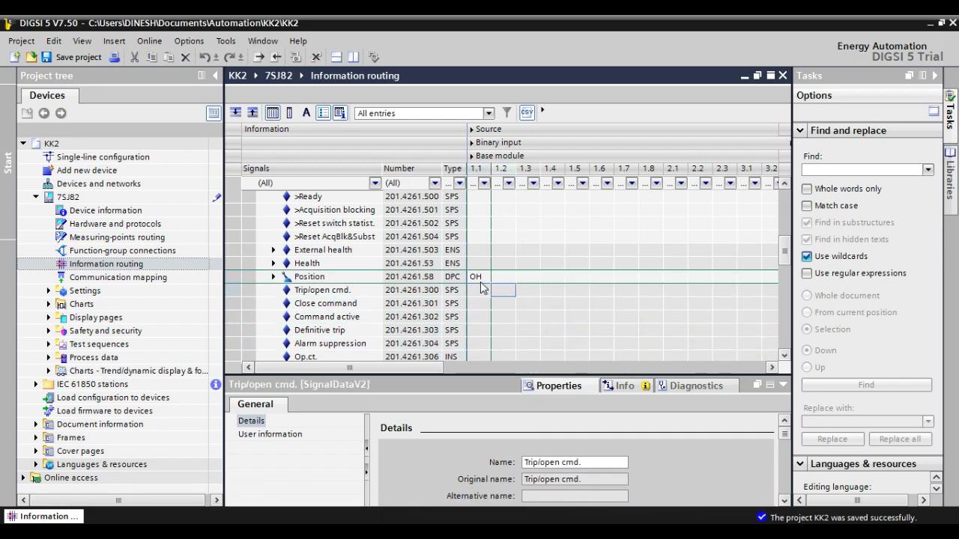
{"action": "left_click", "coordinate": [487, 277]}
{"action": "left_click", "coordinate": [501, 281]}
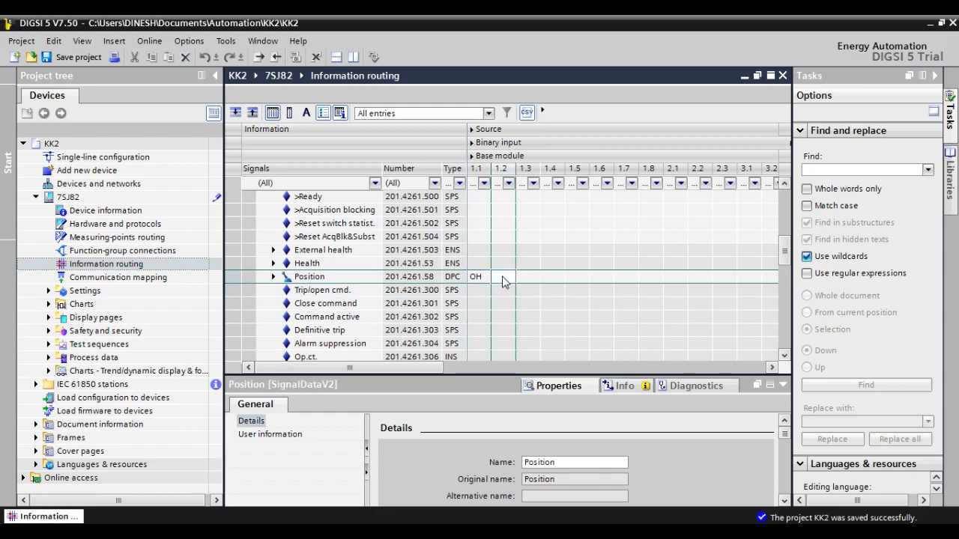
{"action": "right_click", "coordinate": [503, 281]}
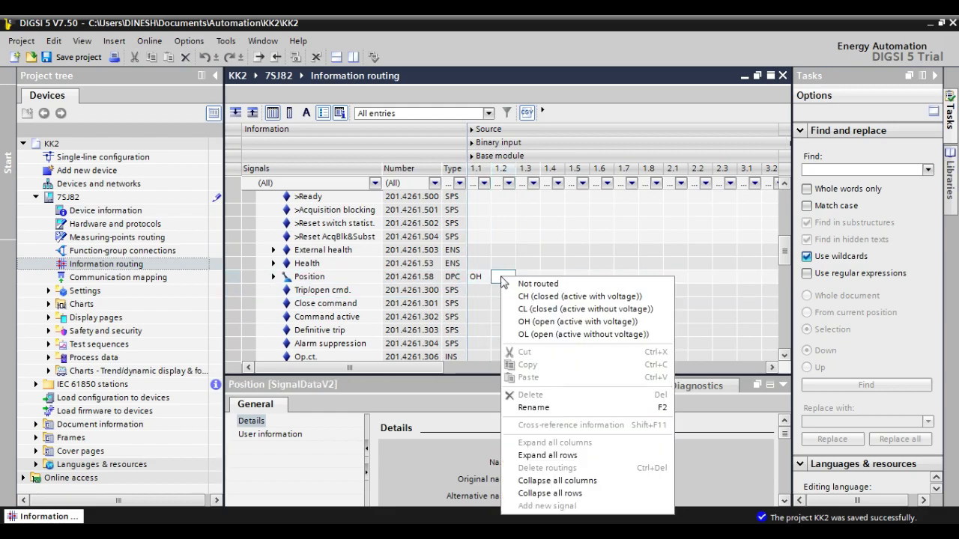
{"action": "left_click", "coordinate": [547, 300]}
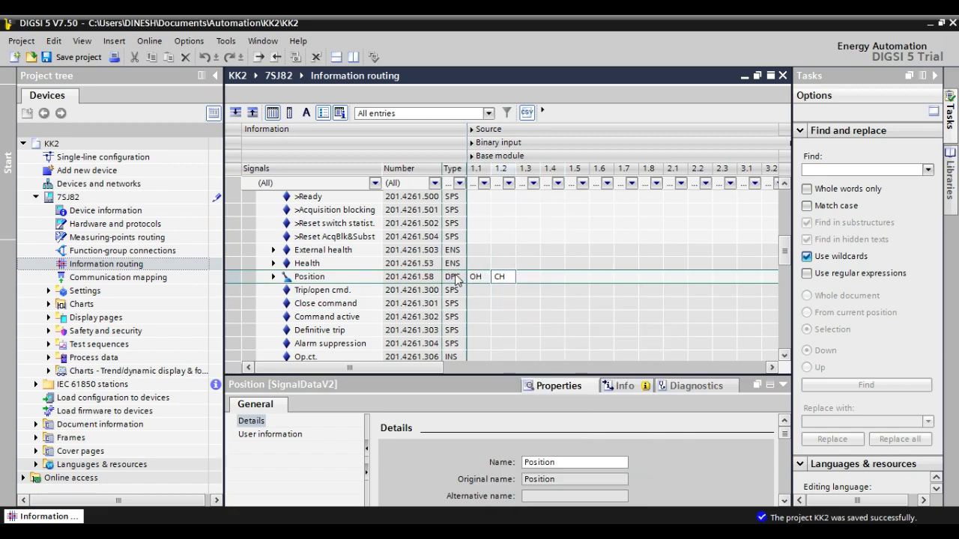
Step: Examine the sub-signals of the circuit breaker's Position and the remaining signals of Circuit breaker 1
{"action": "left_click", "coordinate": [275, 277]}
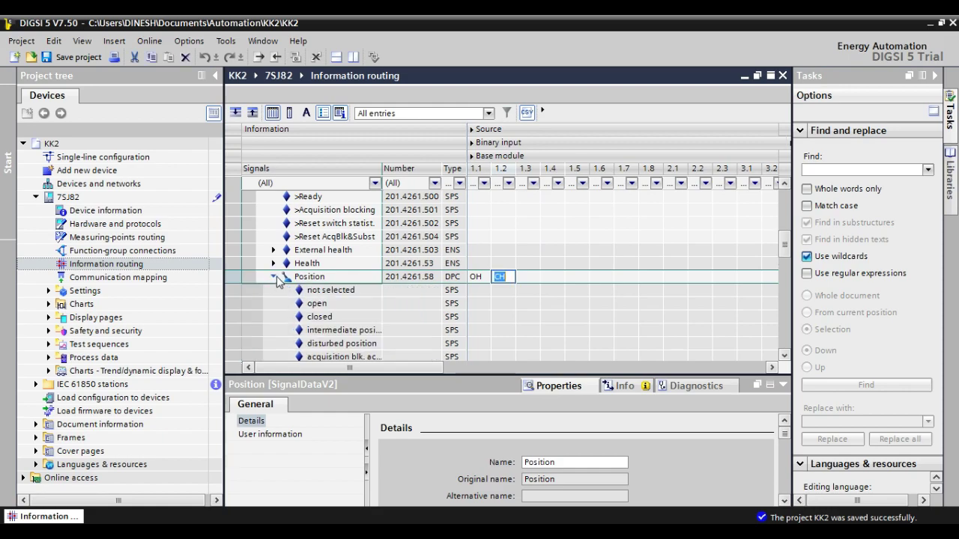
{"action": "left_click", "coordinate": [512, 293]}
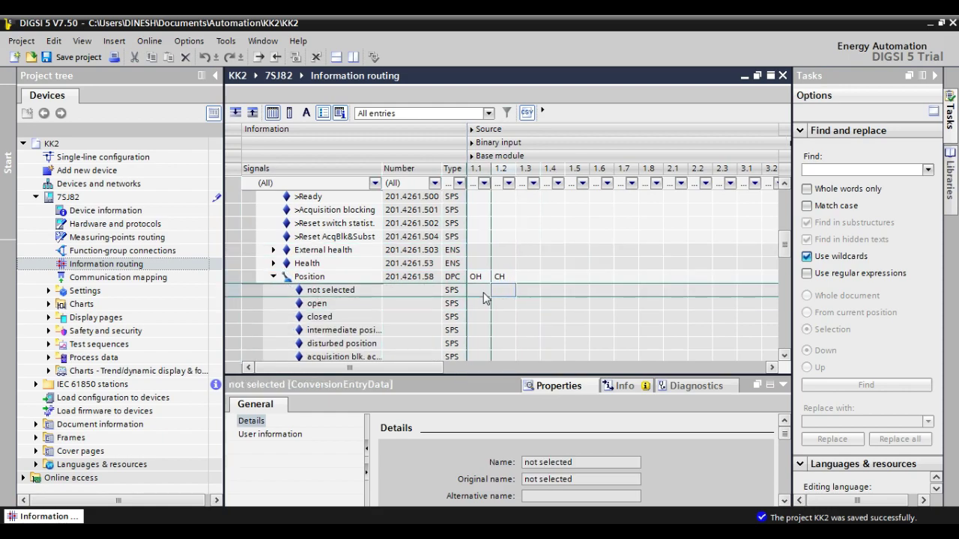
{"action": "scroll", "coordinate": [497, 281], "scroll_direction": "down", "scroll_amount": 1}
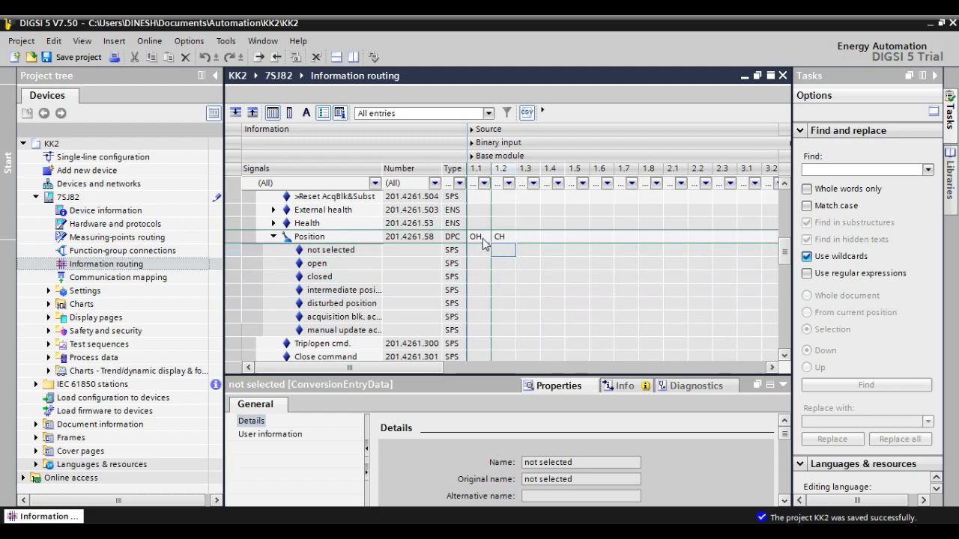
{"action": "left_click", "coordinate": [275, 236]}
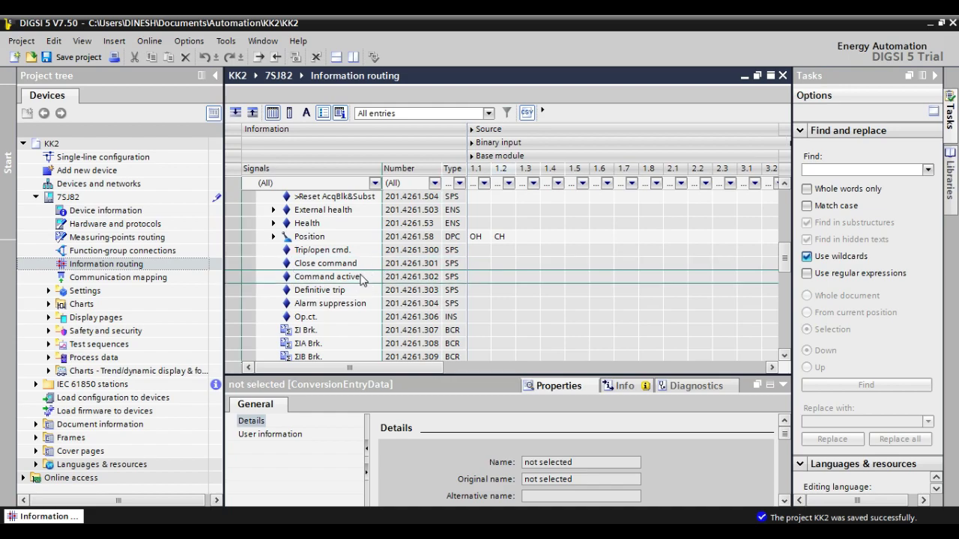
{"action": "scroll", "coordinate": [359, 280], "scroll_direction": "up", "scroll_amount": 2}
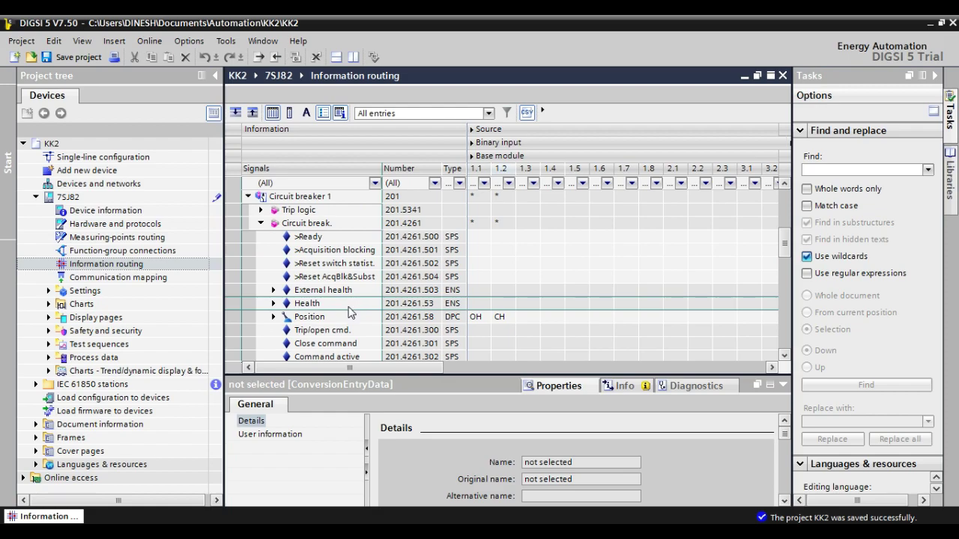
{"action": "scroll", "coordinate": [348, 312], "scroll_direction": "down", "scroll_amount": 5}
{"action": "scroll", "coordinate": [349, 311], "scroll_direction": "down", "scroll_amount": 2}
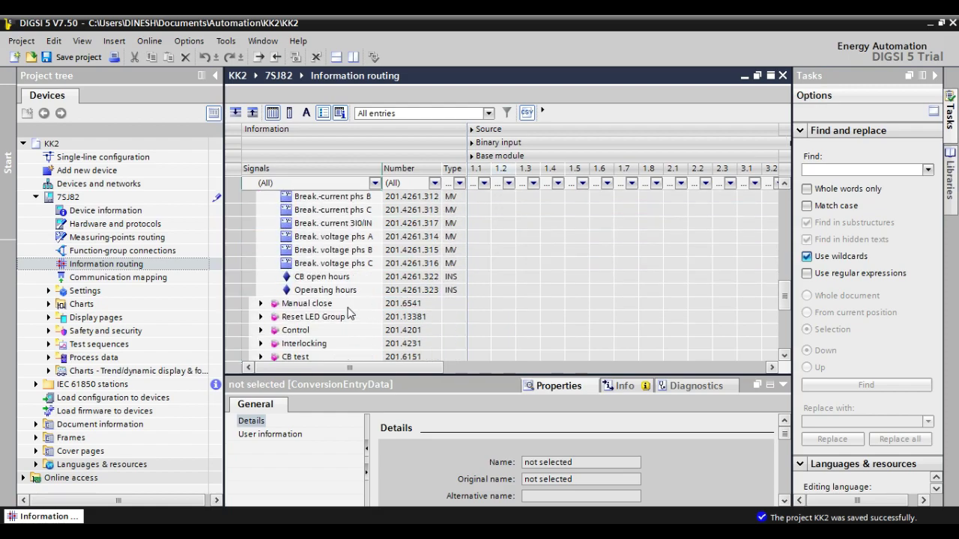
{"action": "scroll", "coordinate": [348, 312], "scroll_direction": "up", "scroll_amount": 8}
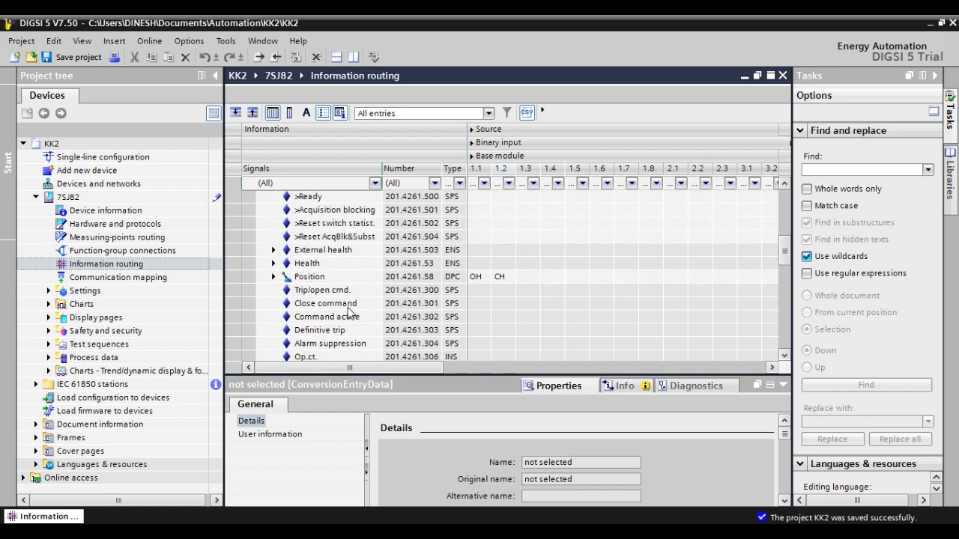
Step: Route the Position signal of Disconnector 1 to binary input 1.3 as OH and binary input 1.4 as CH
{"action": "left_click", "coordinate": [248, 237]}
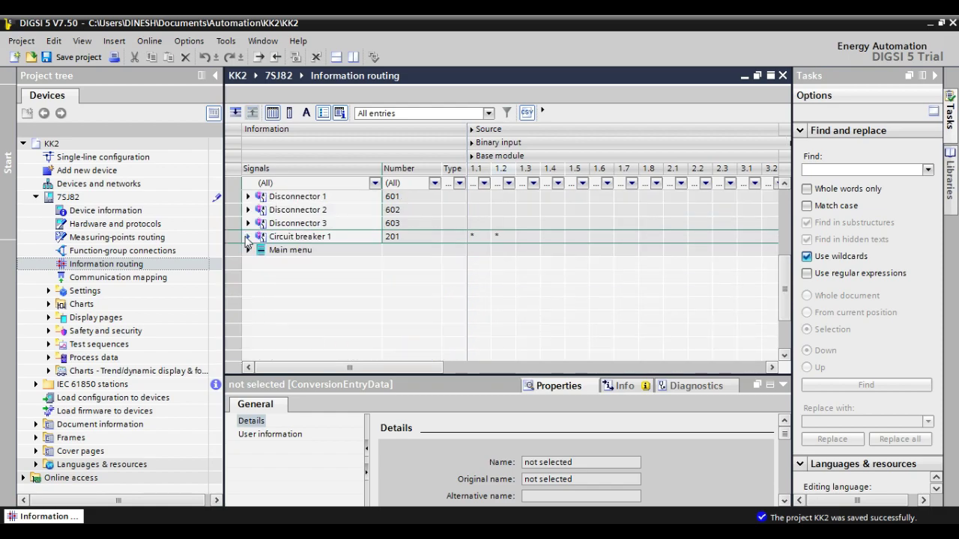
{"action": "scroll", "coordinate": [252, 238], "scroll_direction": "up", "scroll_amount": 1}
{"action": "left_click", "coordinate": [248, 236]}
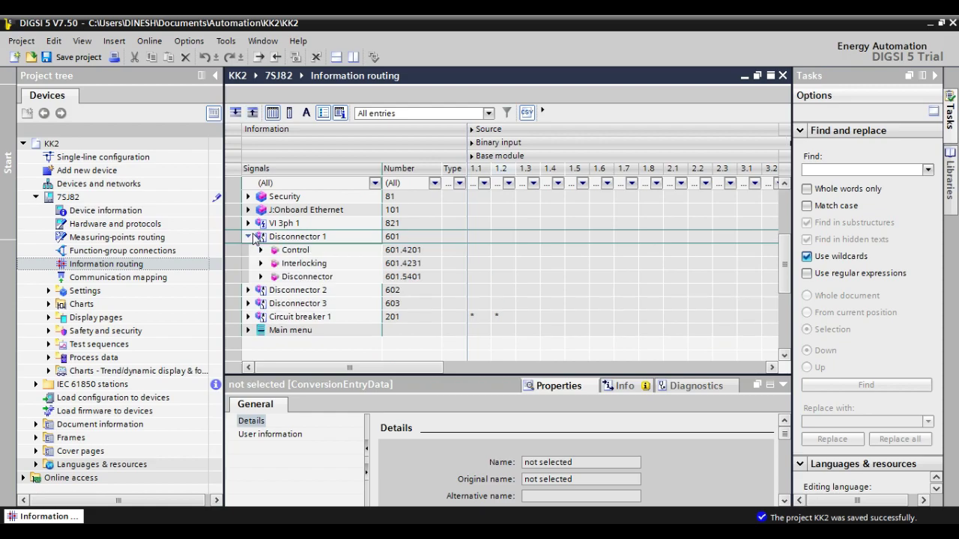
{"action": "left_click", "coordinate": [261, 276]}
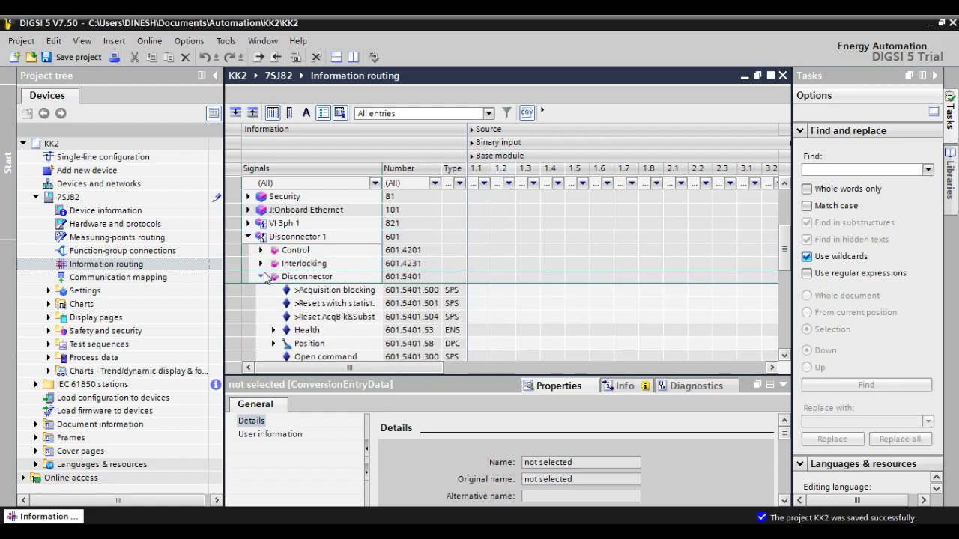
{"action": "scroll", "coordinate": [298, 298], "scroll_direction": "down", "scroll_amount": 1}
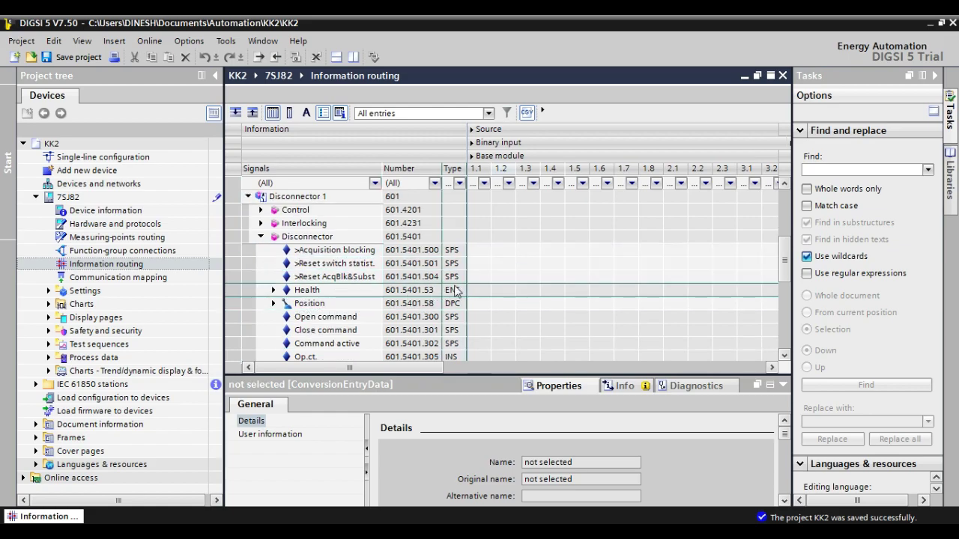
{"action": "right_click", "coordinate": [527, 305]}
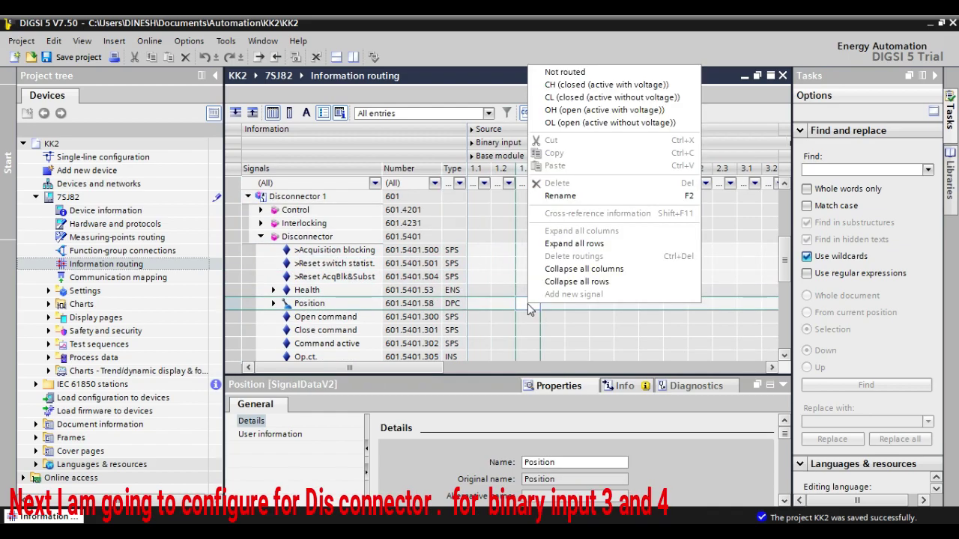
{"action": "left_click", "coordinate": [573, 110]}
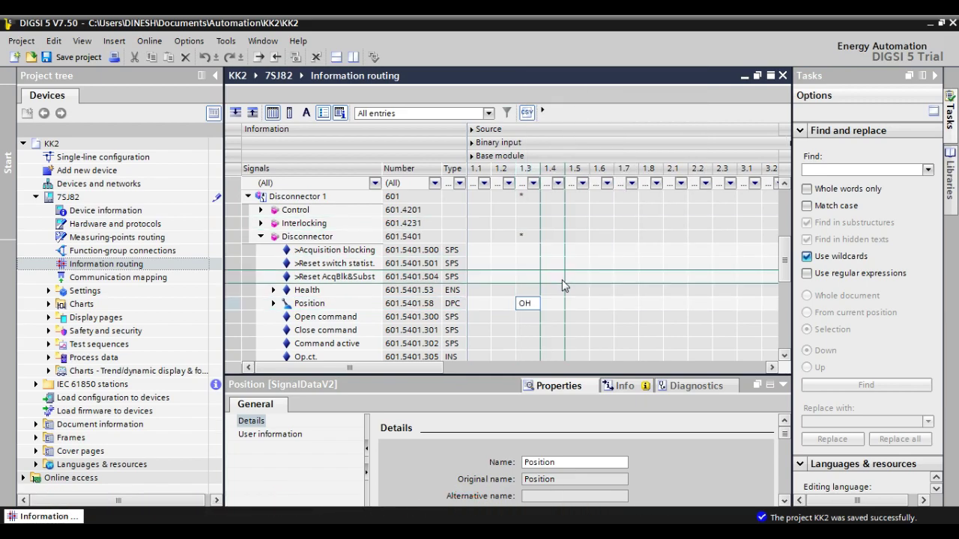
{"action": "right_click", "coordinate": [554, 304]}
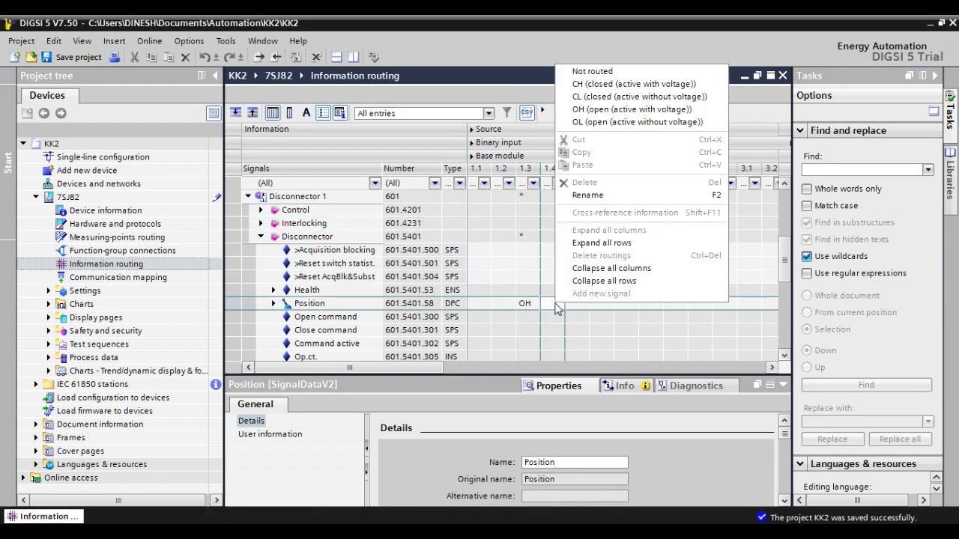
{"action": "left_click", "coordinate": [615, 86]}
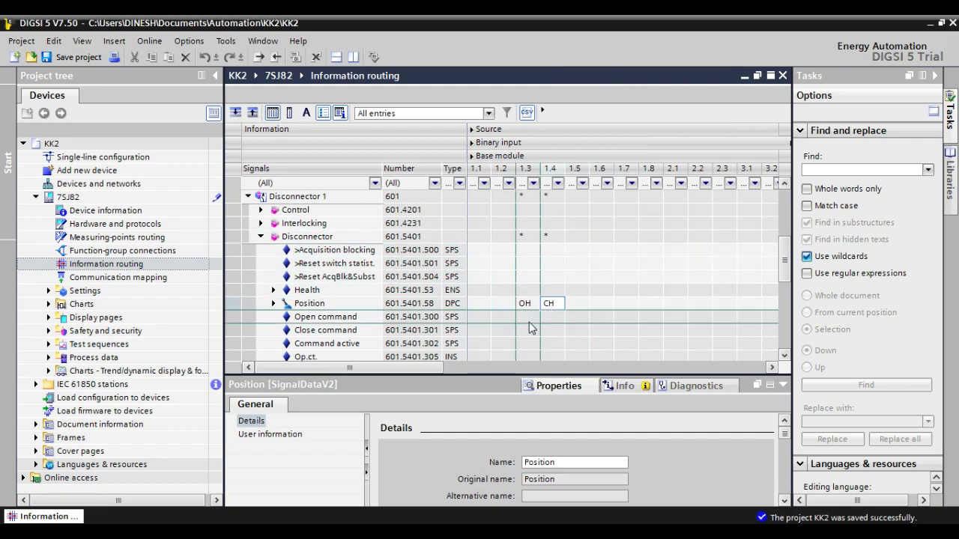
{"action": "left_click", "coordinate": [263, 238]}
{"action": "left_click", "coordinate": [261, 237]}
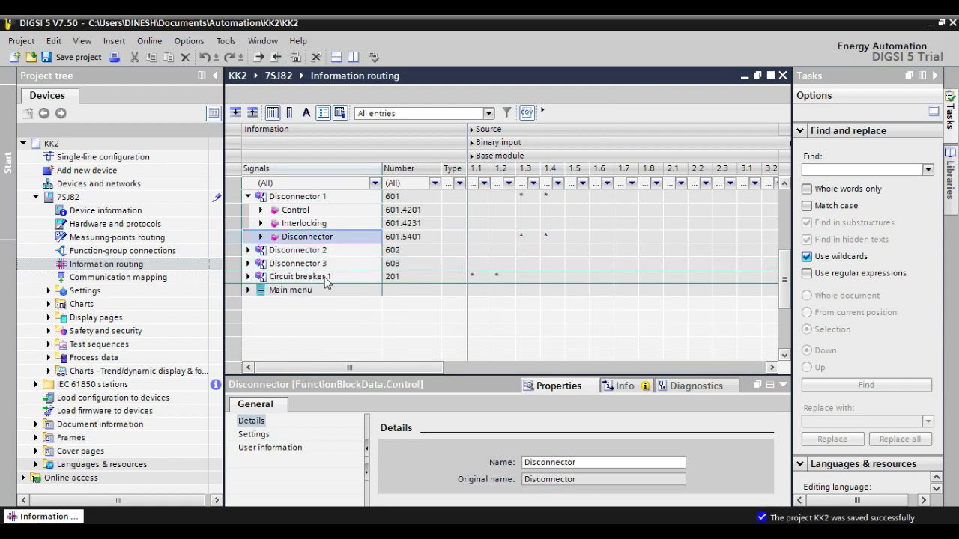
{"action": "left_click", "coordinate": [248, 197]}
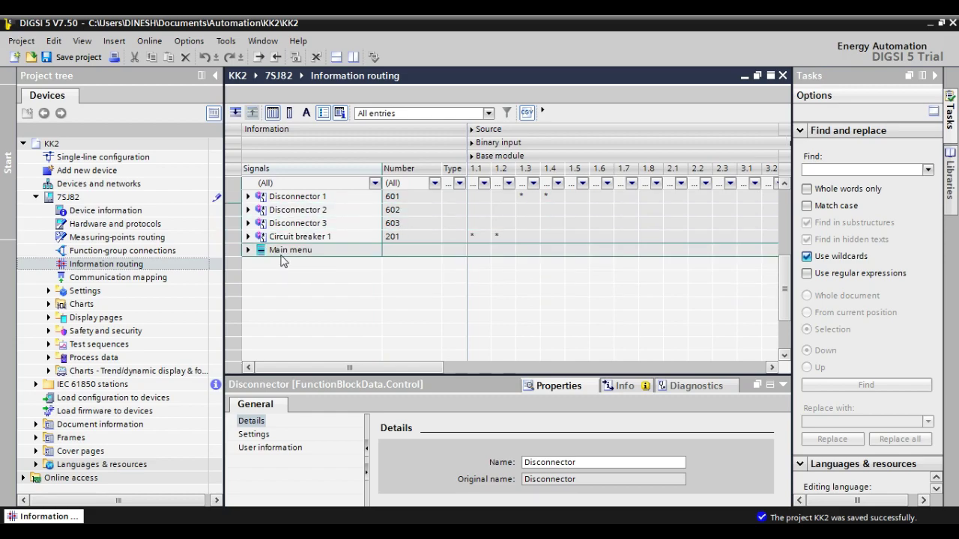
Step: Open the User-defined functions folder under Types in the Global DIGSI 5 Library
{"action": "scroll", "coordinate": [283, 260], "scroll_direction": "up", "scroll_amount": 3}
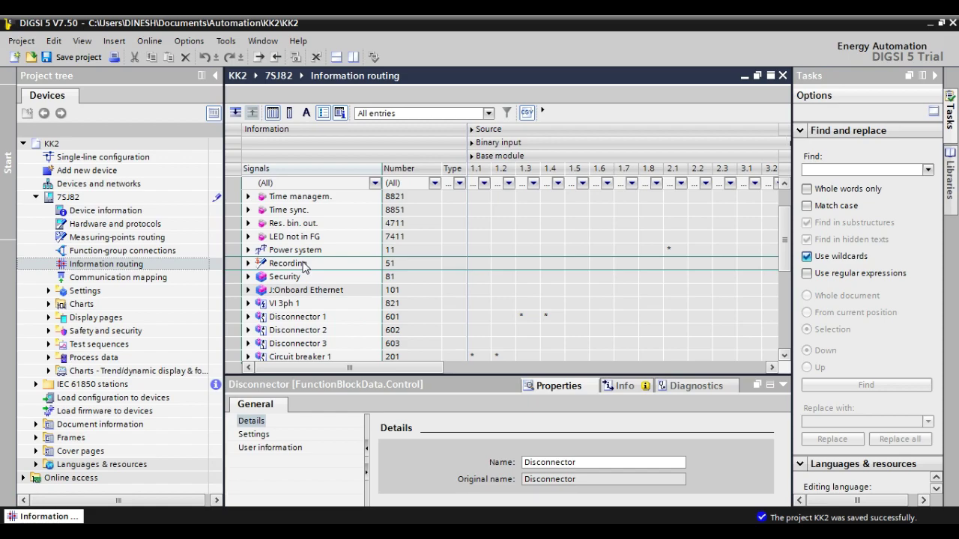
{"action": "scroll", "coordinate": [345, 313], "scroll_direction": "down", "scroll_amount": 3}
{"action": "scroll", "coordinate": [344, 313], "scroll_direction": "up", "scroll_amount": 2}
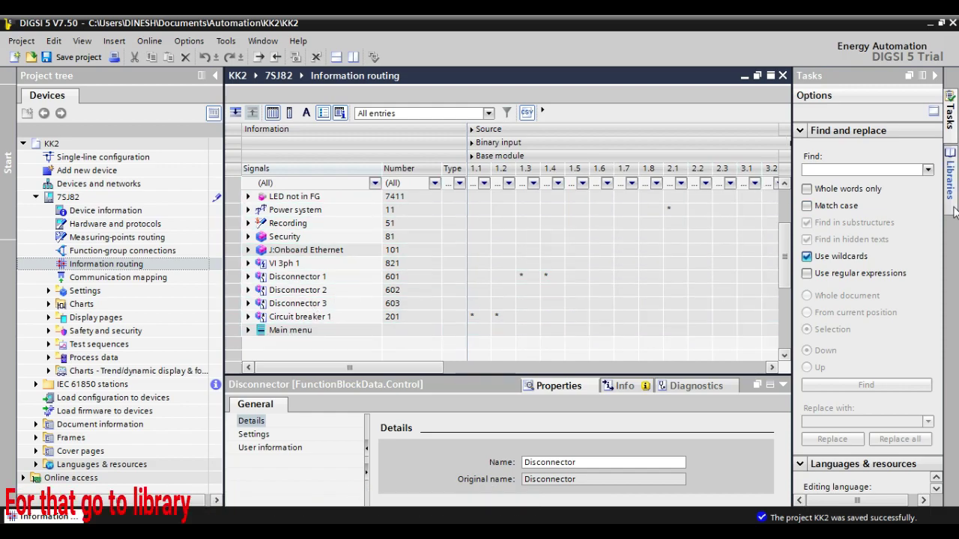
{"action": "left_click", "coordinate": [951, 178]}
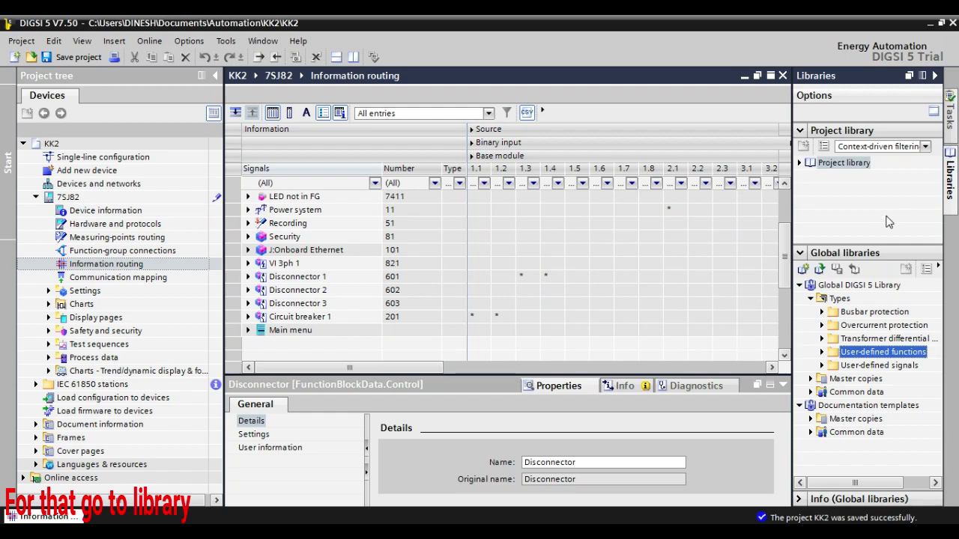
{"action": "left_click", "coordinate": [810, 299]}
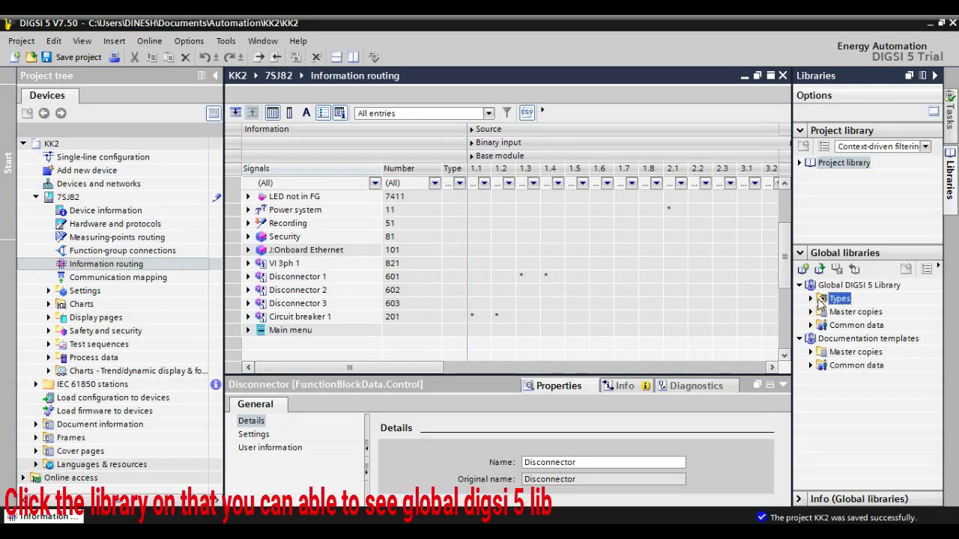
{"action": "left_click", "coordinate": [844, 288]}
{"action": "left_click", "coordinate": [814, 298]}
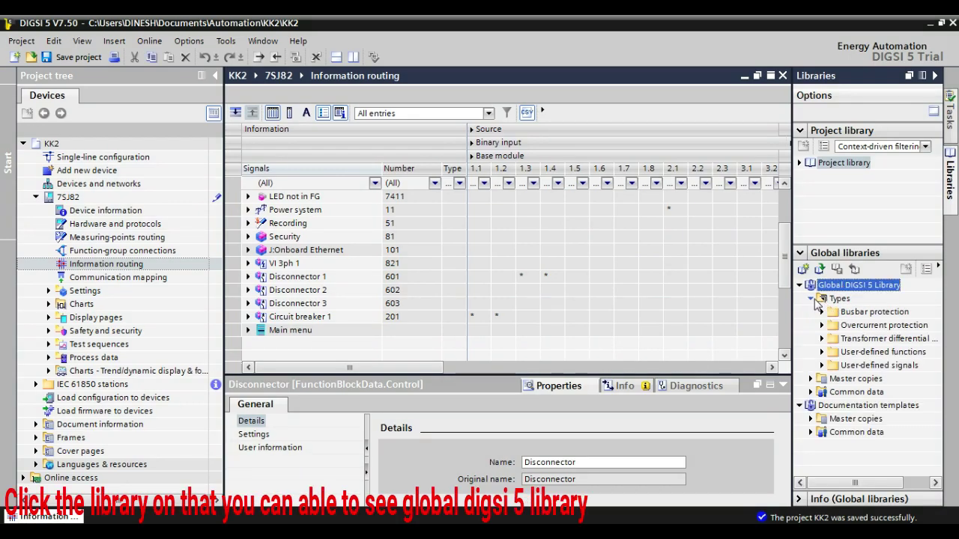
{"action": "double_click", "coordinate": [844, 352]}
{"action": "scroll", "coordinate": [897, 359], "scroll_direction": "down", "scroll_amount": 1}
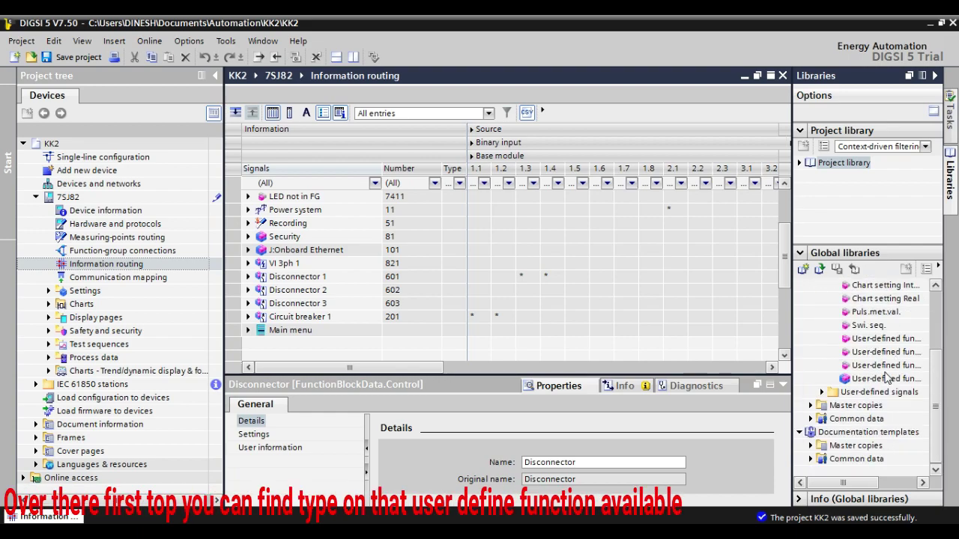
Step: Insert a user-defined function group from the library below Circuit breaker 1 in the routing matrix and show its details
{"action": "left_click", "coordinate": [886, 380]}
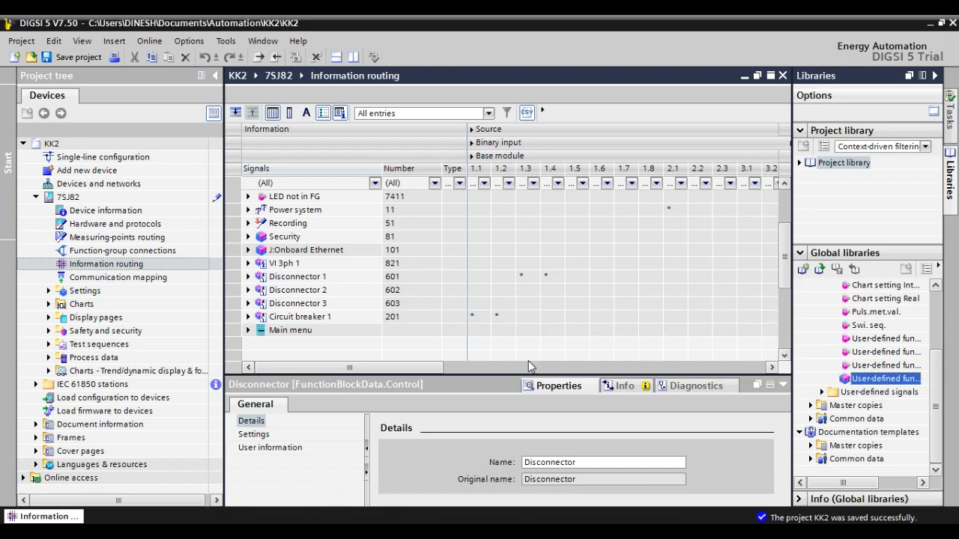
{"action": "right_click", "coordinate": [238, 323]}
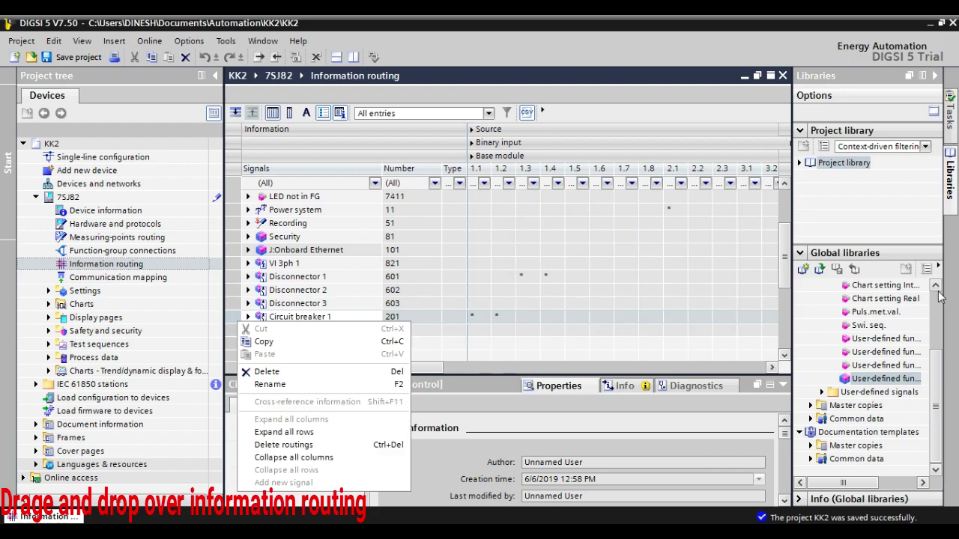
{"action": "scroll", "coordinate": [899, 352], "scroll_direction": "up", "scroll_amount": 3}
{"action": "scroll", "coordinate": [899, 352], "scroll_direction": "down", "scroll_amount": 2}
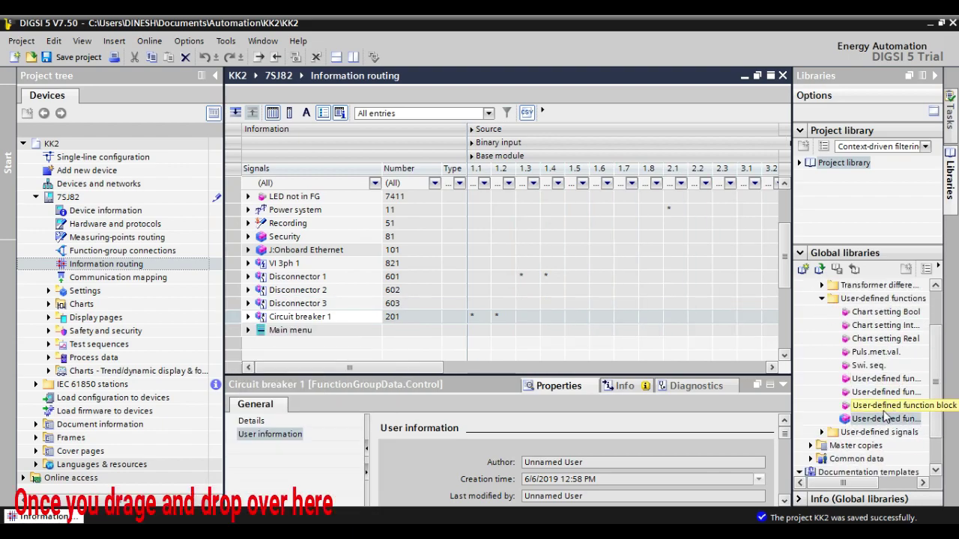
{"action": "left_click_drag", "start_coordinate": [885, 419], "coordinate": [307, 350]}
{"action": "left_click", "coordinate": [281, 332]}
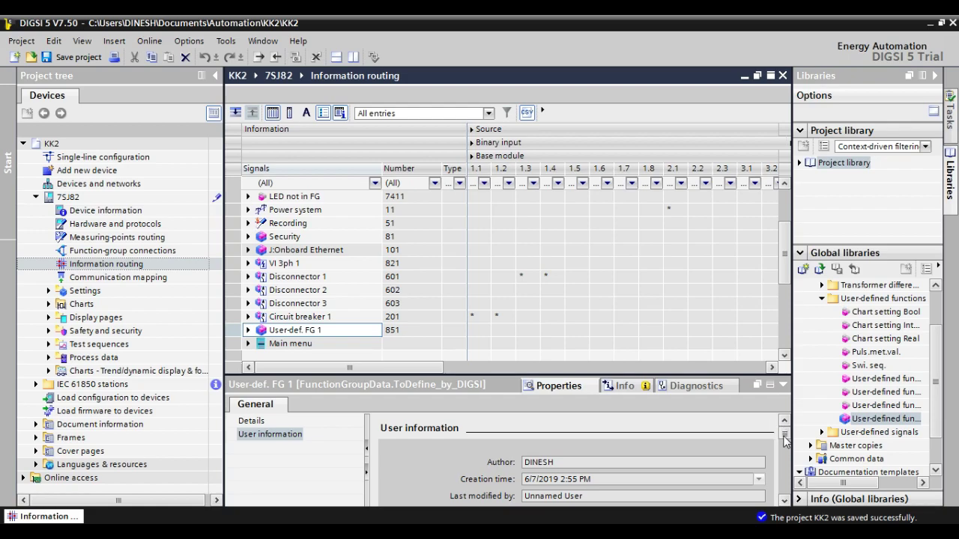
{"action": "left_click", "coordinate": [257, 422]}
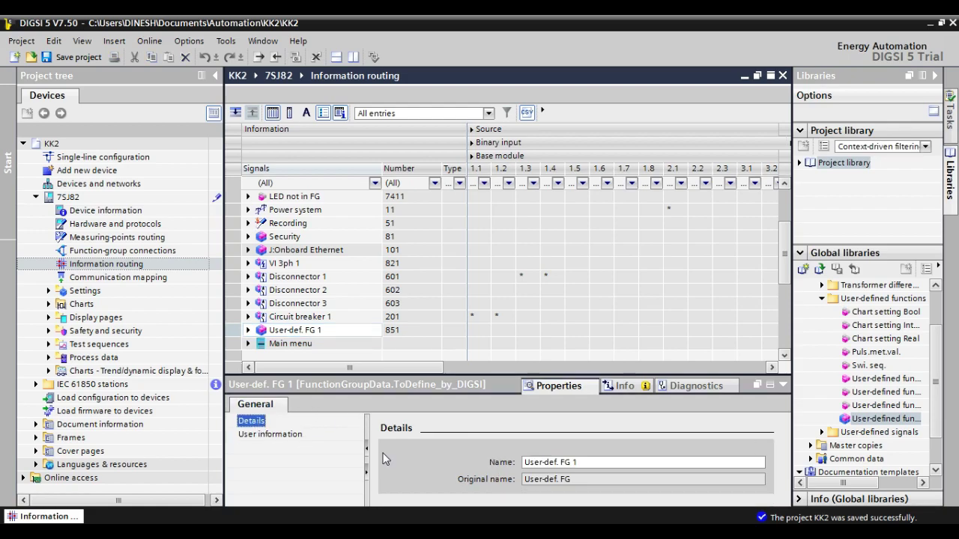
Step: Rename the user-defined function group as "MCB status"
{"action": "left_click", "coordinate": [598, 463]}
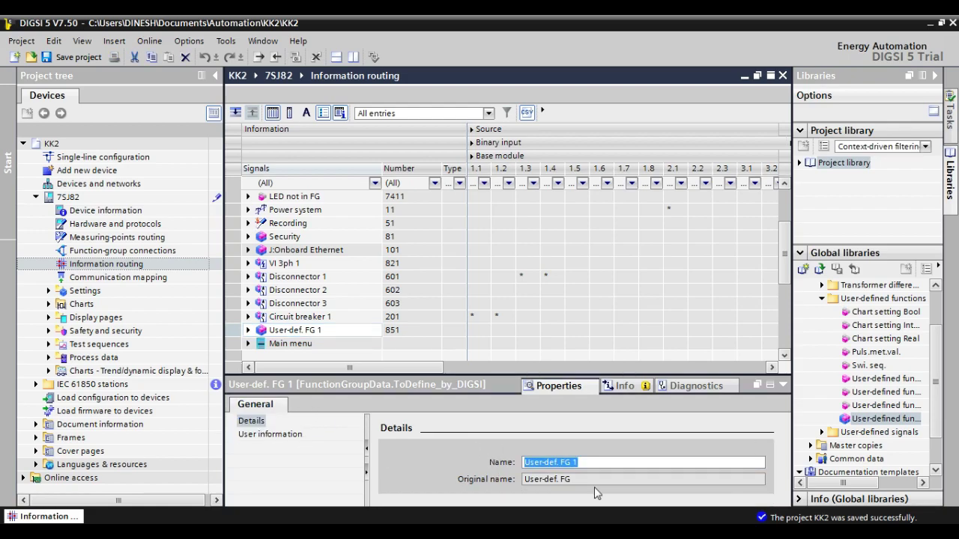
{"action": "type", "text": "MCB status"}
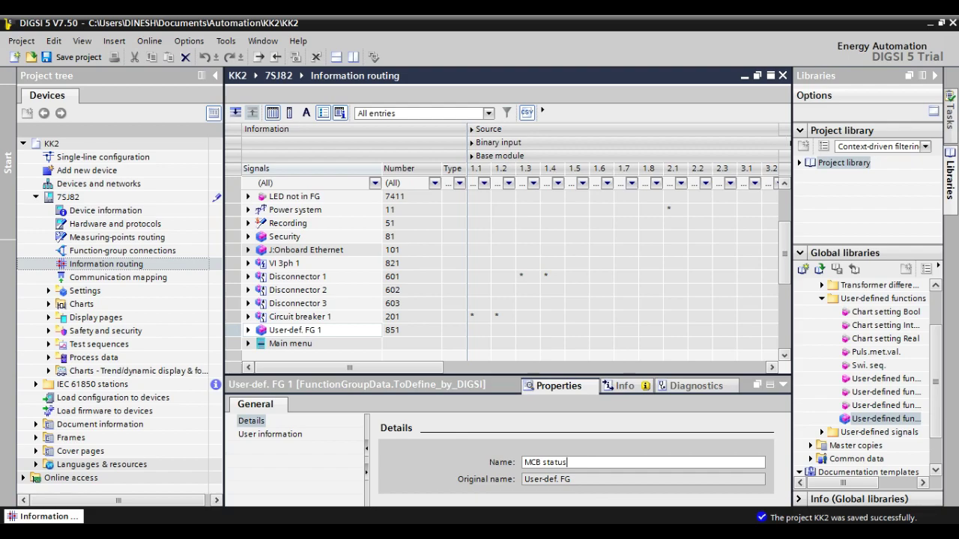
{"action": "left_click", "coordinate": [479, 303]}
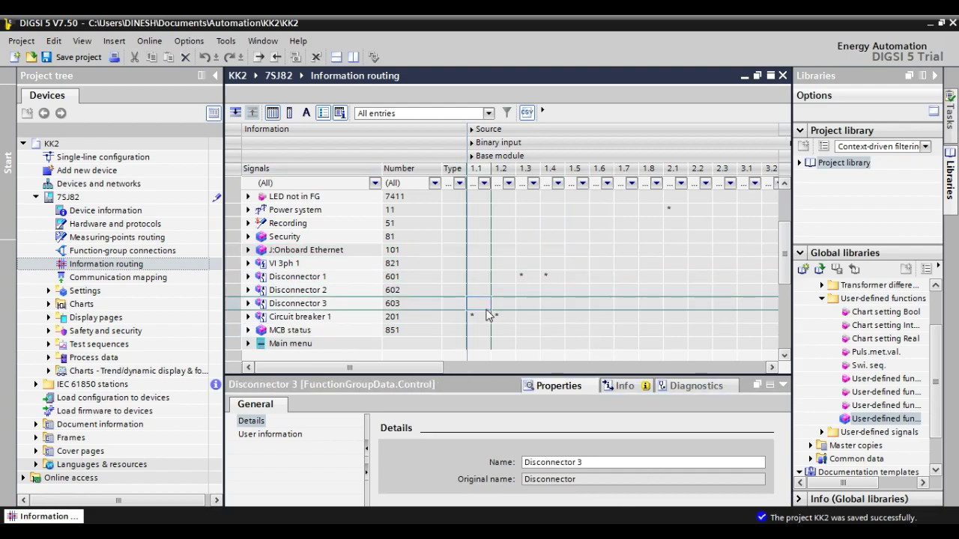
Step: Expand the MCB status function group and its Reset LED Group block to show their signals
{"action": "left_click", "coordinate": [248, 335]}
{"action": "left_click", "coordinate": [248, 331]}
{"action": "scroll", "coordinate": [255, 334], "scroll_direction": "down", "scroll_amount": 1}
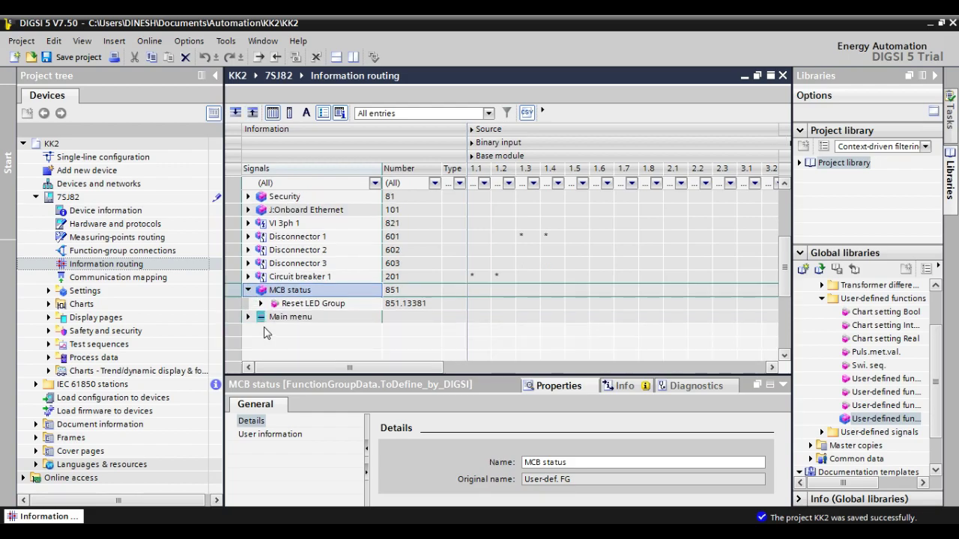
{"action": "left_click", "coordinate": [261, 304]}
{"action": "scroll", "coordinate": [273, 315], "scroll_direction": "down", "scroll_amount": 1}
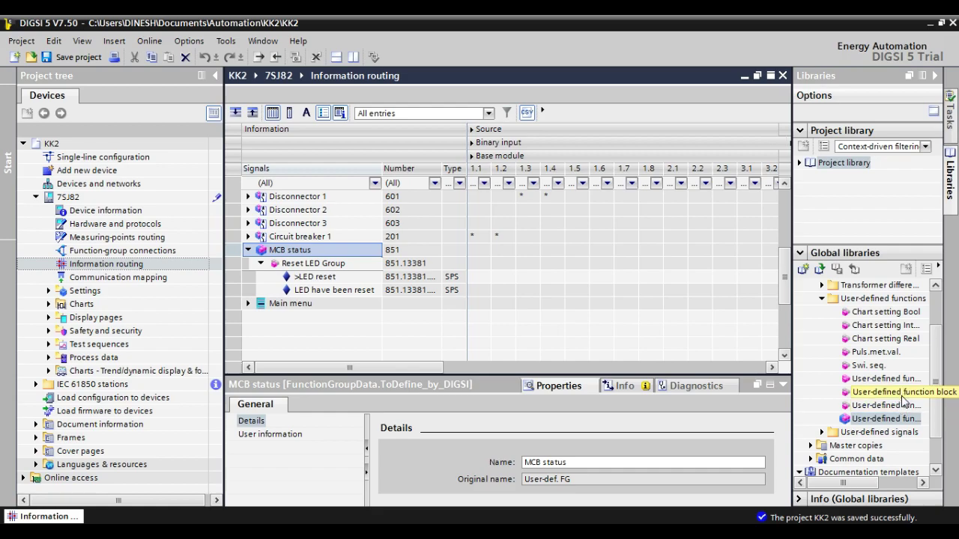
Step: Add a single-point indication (SPS) signal with the default name to the Reset LED Group block of MCB status
{"action": "left_click_drag", "start_coordinate": [832, 424], "coordinate": [325, 255]}
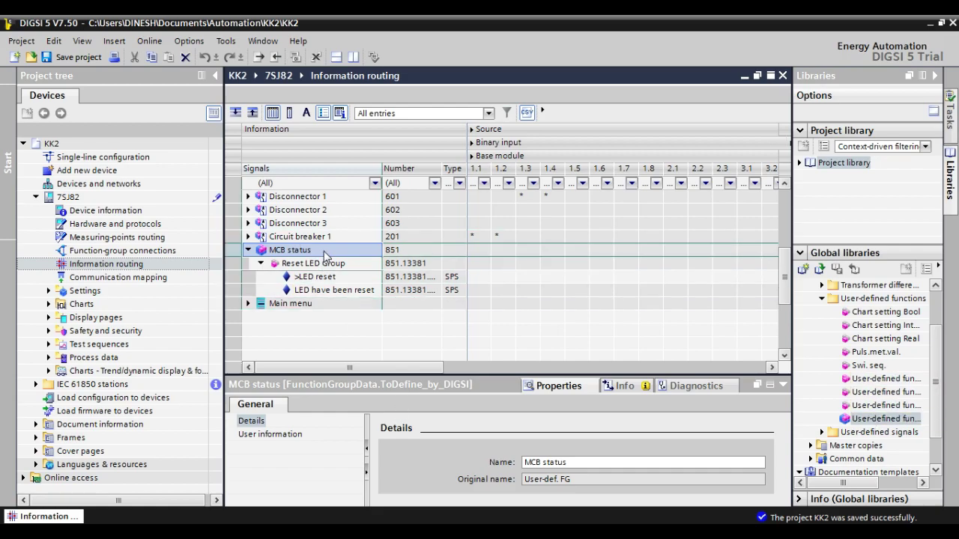
{"action": "right_click", "coordinate": [324, 253]}
{"action": "right_click", "coordinate": [278, 250]}
{"action": "right_click", "coordinate": [264, 263]}
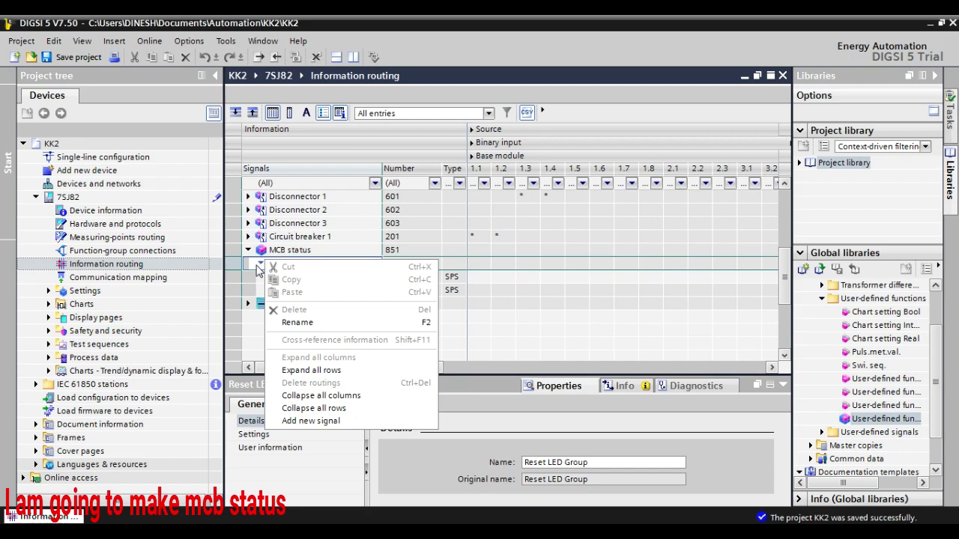
{"action": "left_click", "coordinate": [334, 423]}
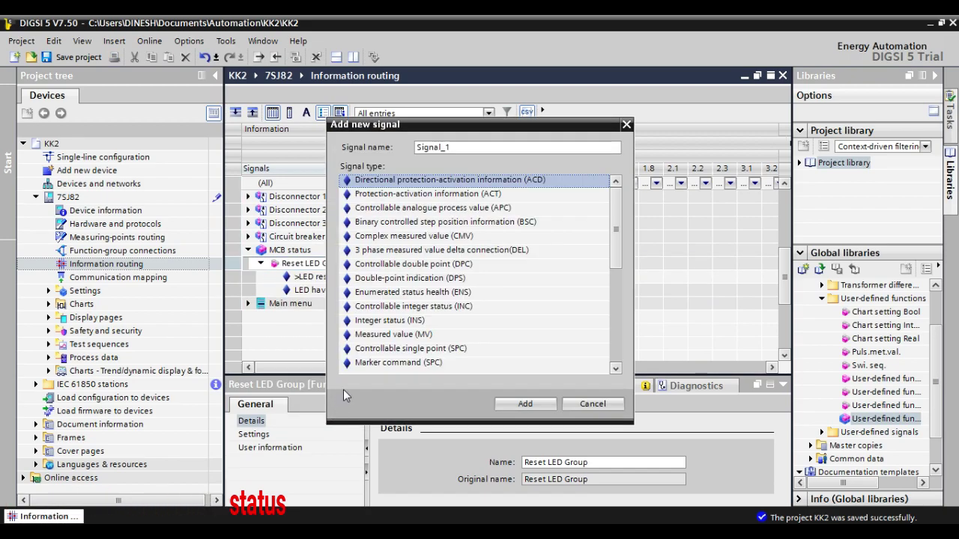
{"action": "scroll", "coordinate": [612, 223], "scroll_direction": "down", "scroll_amount": 3}
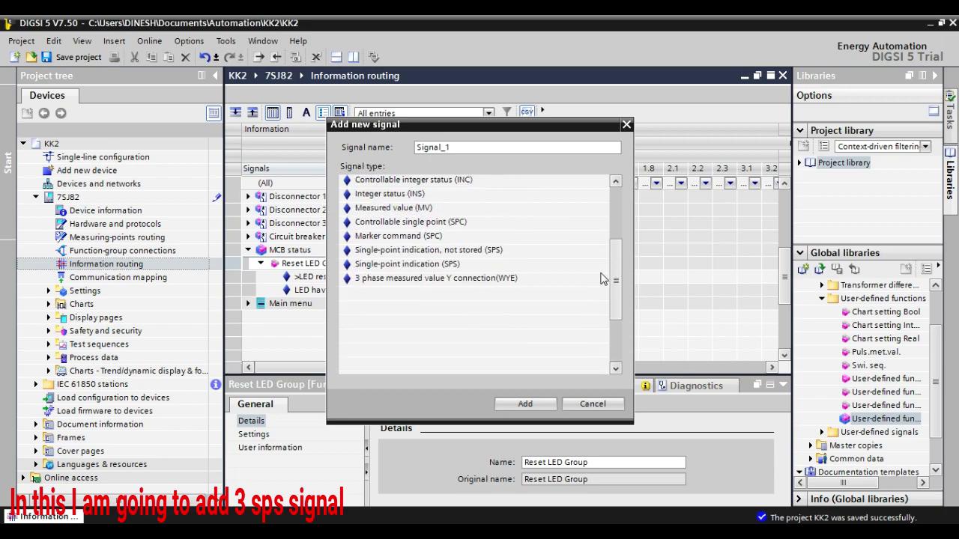
{"action": "left_click", "coordinate": [425, 278]}
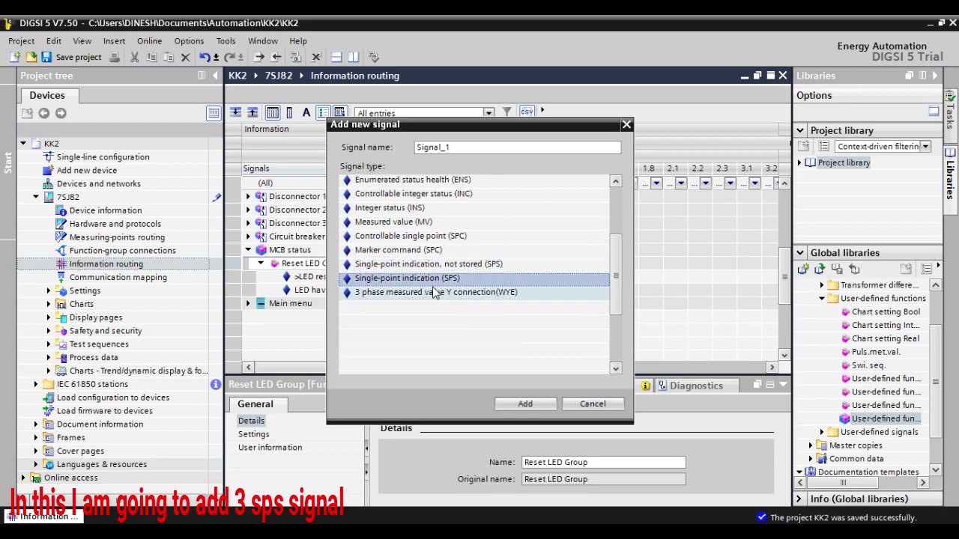
{"action": "left_click", "coordinate": [527, 405]}
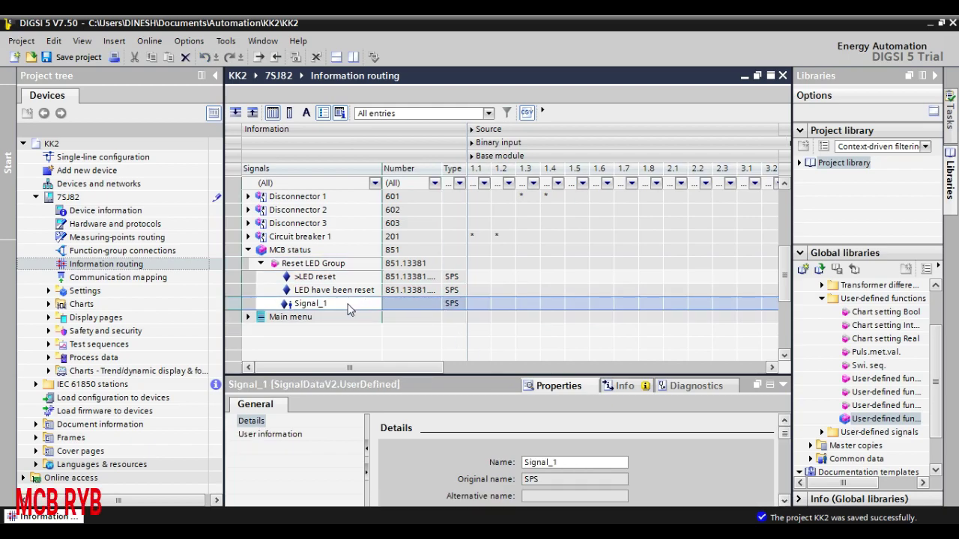
Step: Add a second single-point indication (SPS) signal named "MCB-Yphase" to the Reset LED Group block
{"action": "right_click", "coordinate": [339, 263]}
{"action": "left_click", "coordinate": [440, 426]}
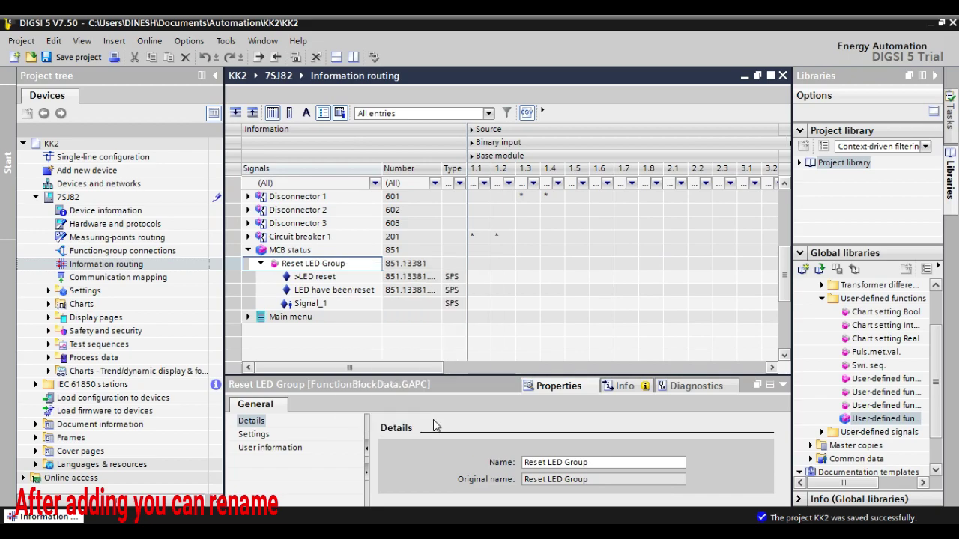
{"action": "left_click_drag", "start_coordinate": [616, 248], "coordinate": [616, 293]}
{"action": "left_click", "coordinate": [448, 240]}
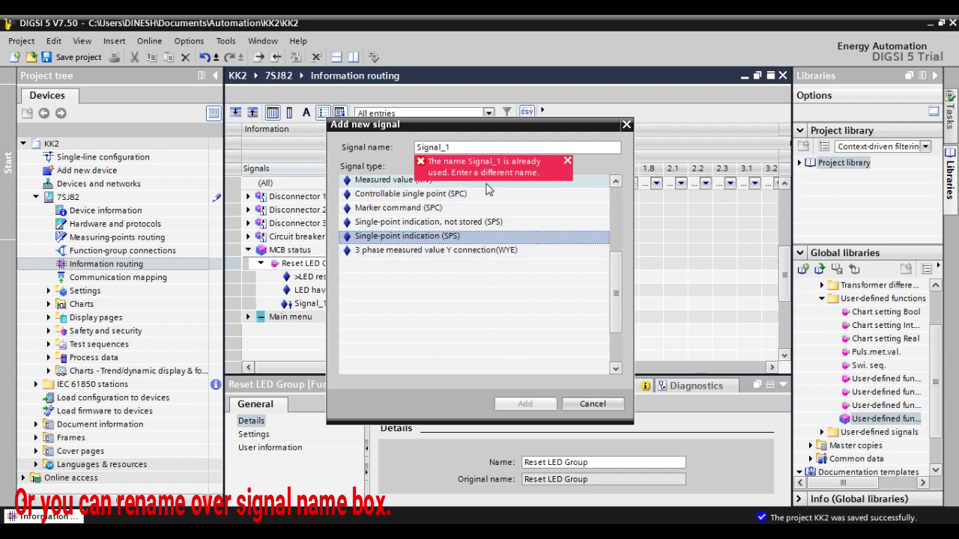
{"action": "left_click_drag", "start_coordinate": [471, 149], "coordinate": [417, 148]}
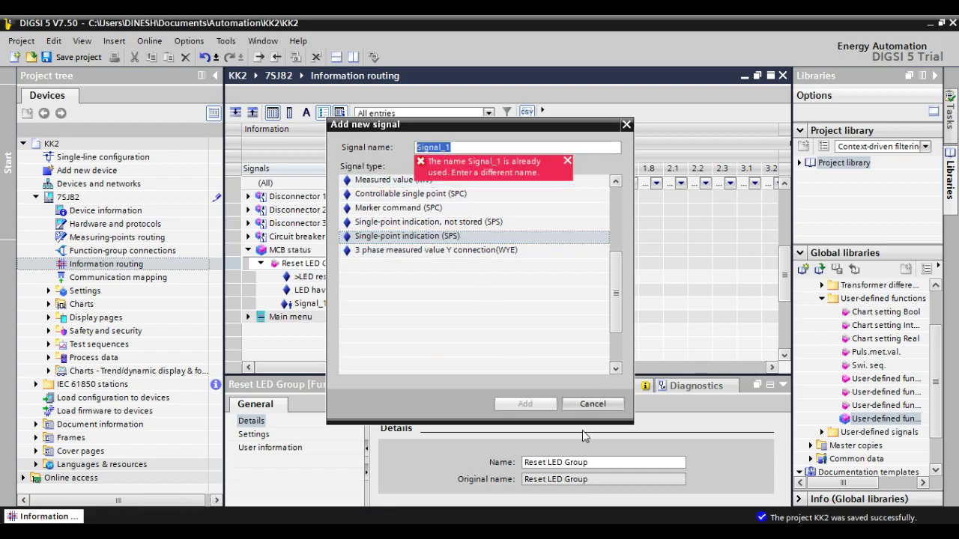
{"action": "type", "text": "MCB"}
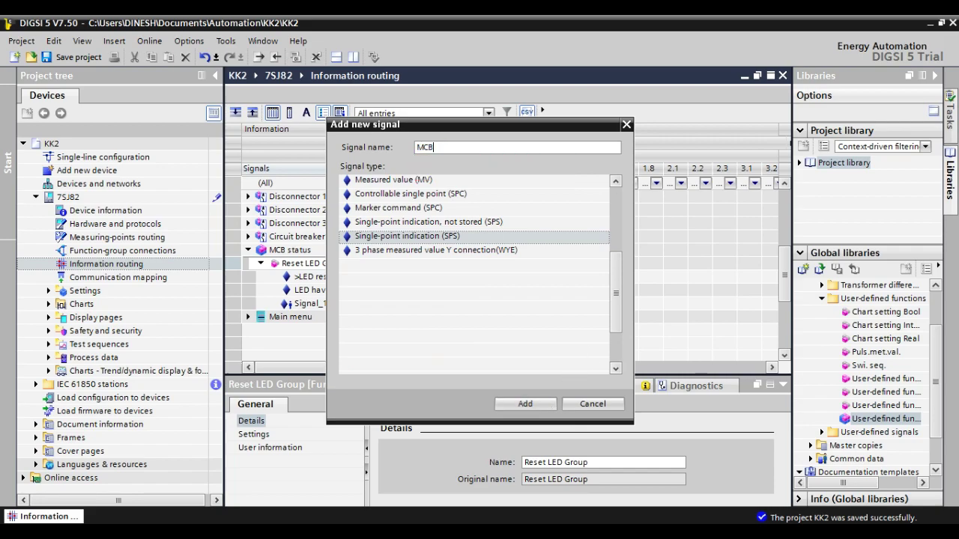
{"action": "type", "text": "-Yphase"}
{"action": "left_click", "coordinate": [543, 404]}
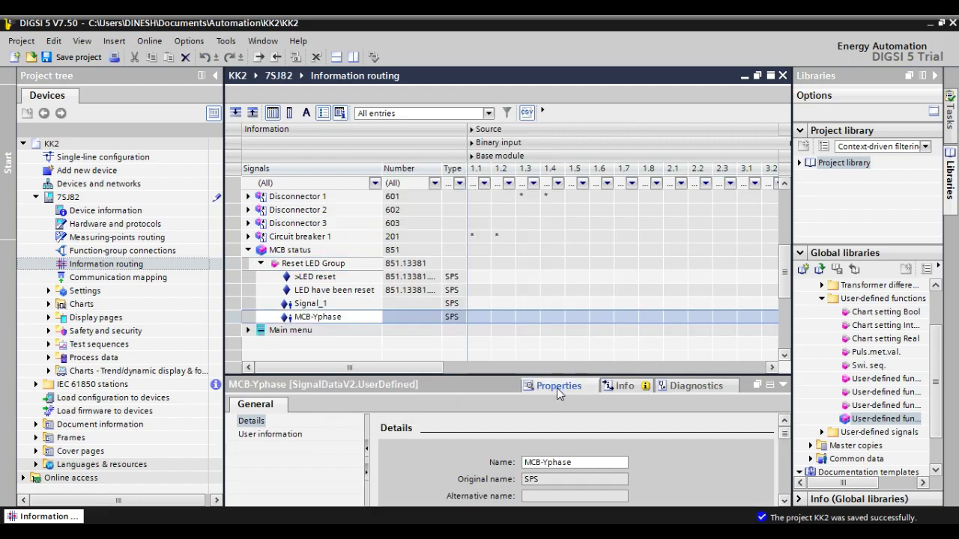
Step: Add a directional protection-activation information (ACD) signal named "MCB-Phase B" to the Reset LED Group block
{"action": "right_click", "coordinate": [337, 264]}
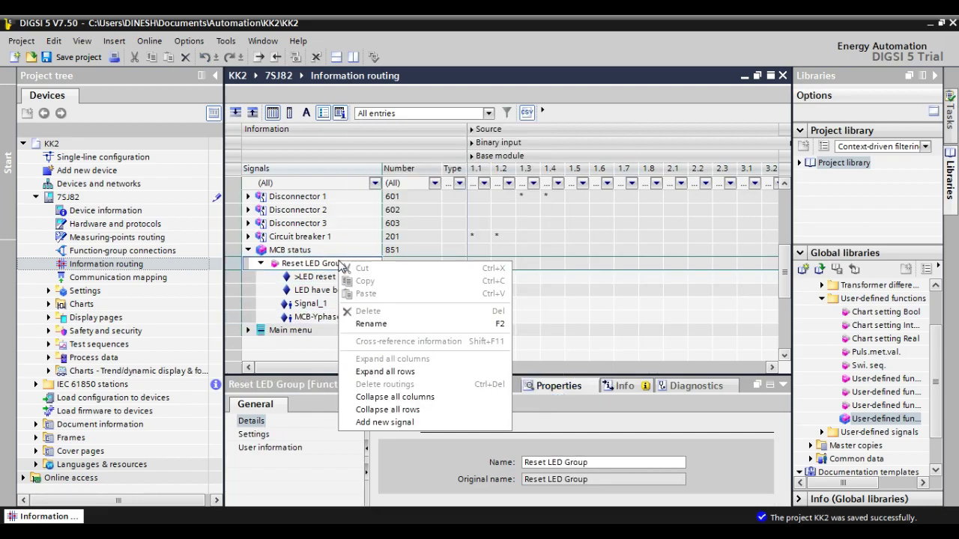
{"action": "left_click", "coordinate": [405, 422]}
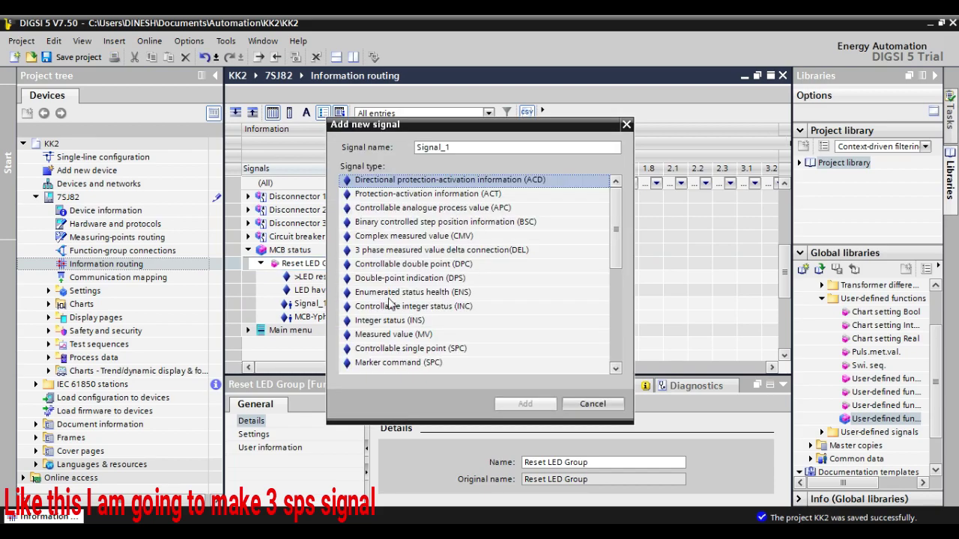
{"action": "double_click", "coordinate": [465, 150]}
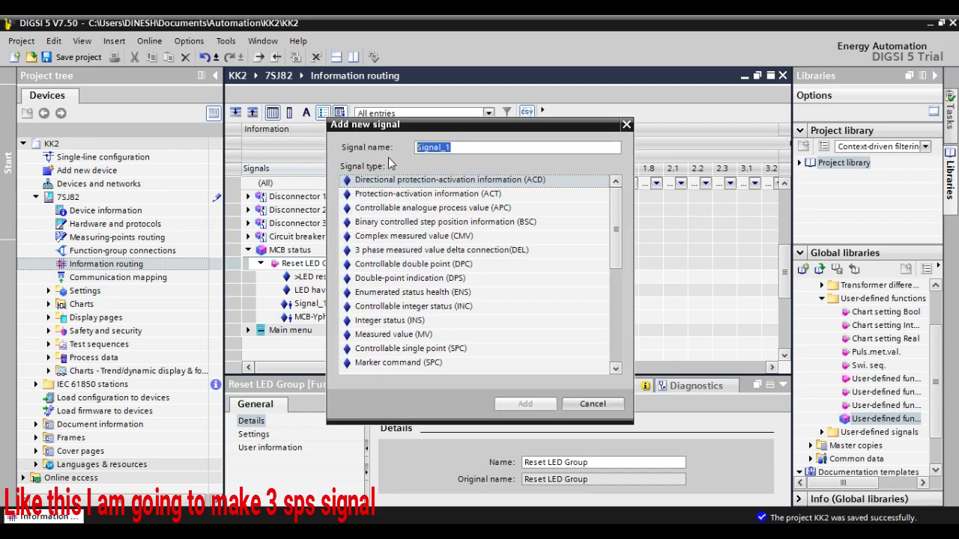
{"action": "type", "text": "MCB"}
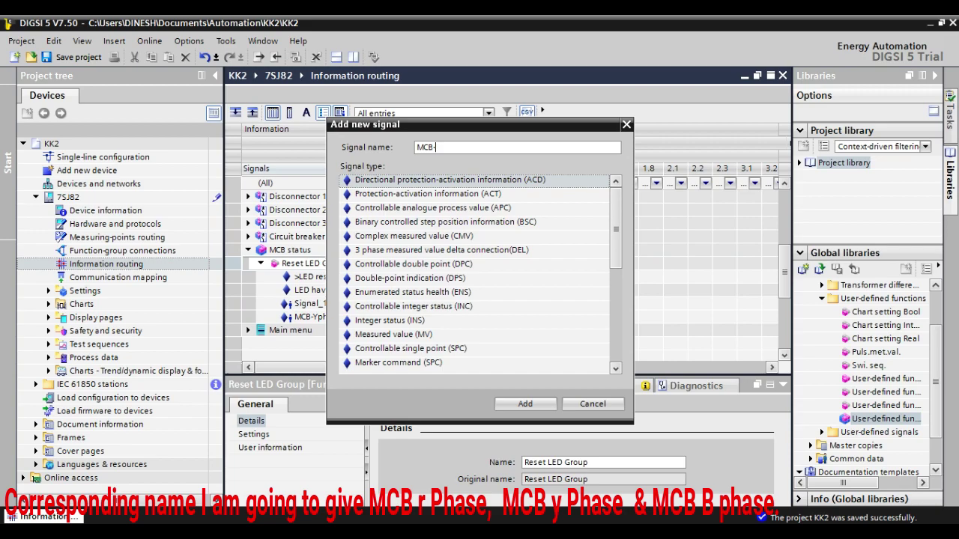
{"action": "type", "text": "-Phase B"}
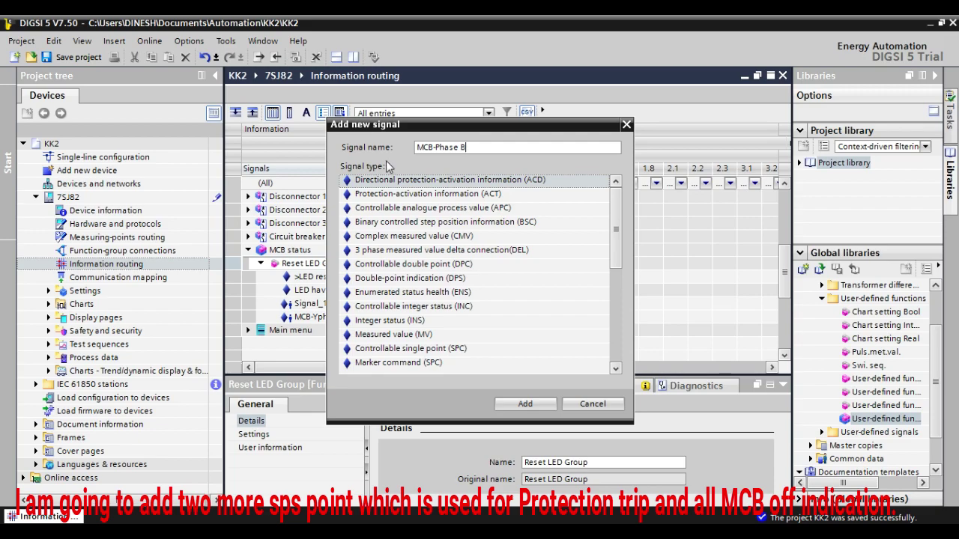
{"action": "left_click", "coordinate": [525, 403]}
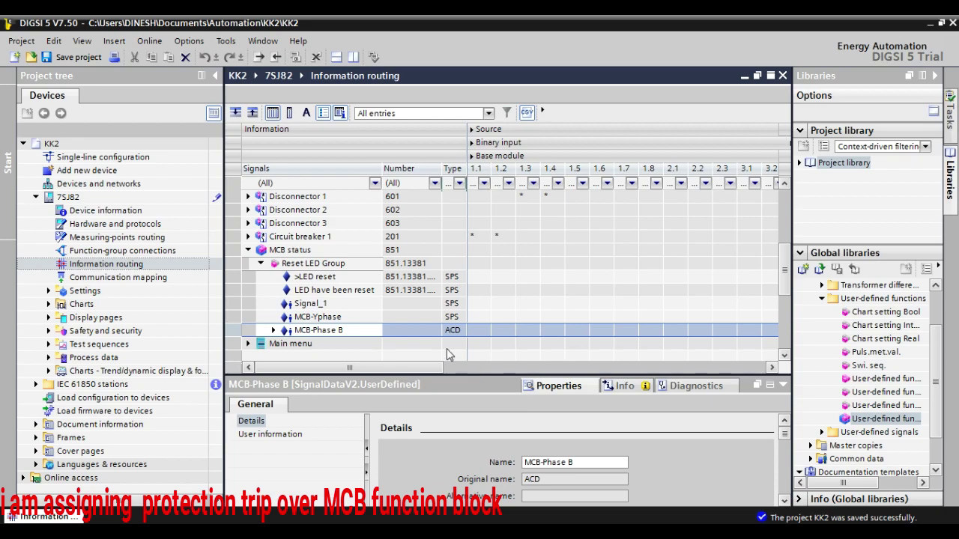
Step: Rename the new ACD signal below MCB-Yphase as "MCB- BPhase"
{"action": "double_click", "coordinate": [337, 331]}
{"action": "double_click", "coordinate": [341, 330]}
{"action": "left_click", "coordinate": [591, 462]}
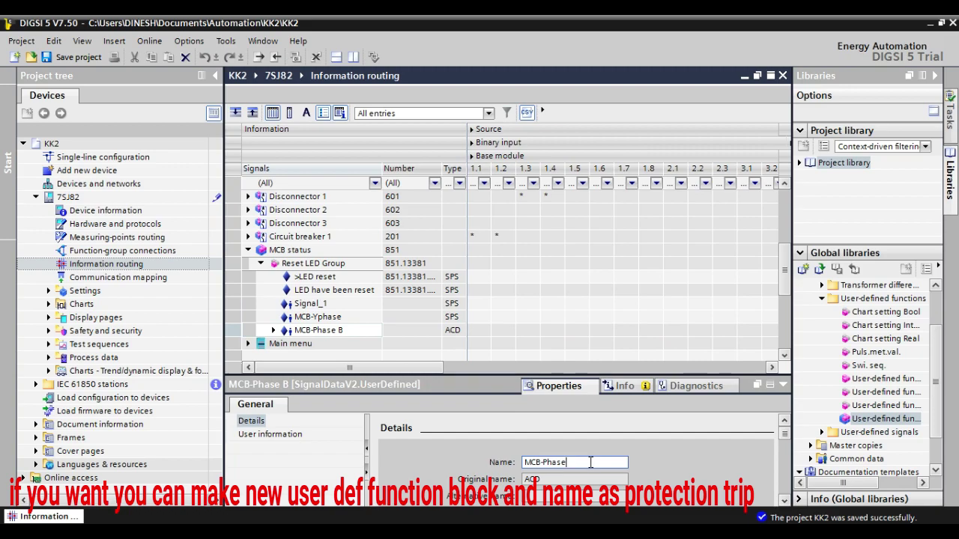
{"action": "type", "text": "-"}
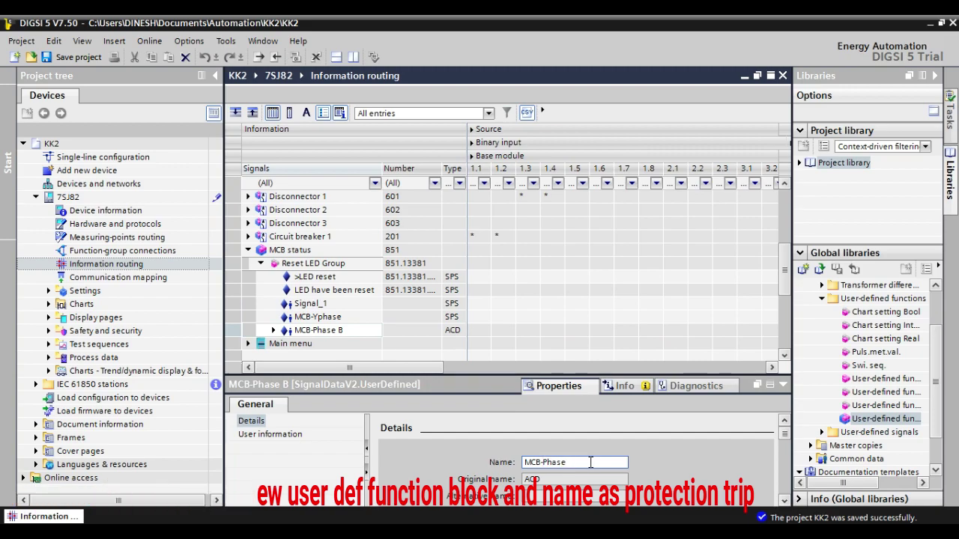
{"action": "type", "text": "B"}
{"action": "key", "text": "Return"}
{"action": "left_click", "coordinate": [269, 279]}
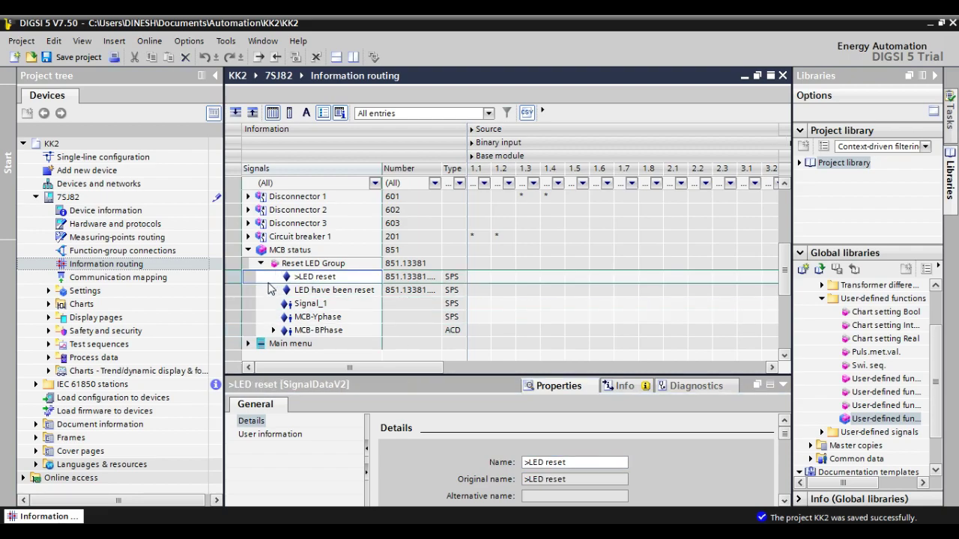
Step: Rename the Signal_1 signal in the Reset LED Group block as "MCB-R phase"
{"action": "left_click", "coordinate": [310, 304]}
{"action": "key", "text": "F2"}
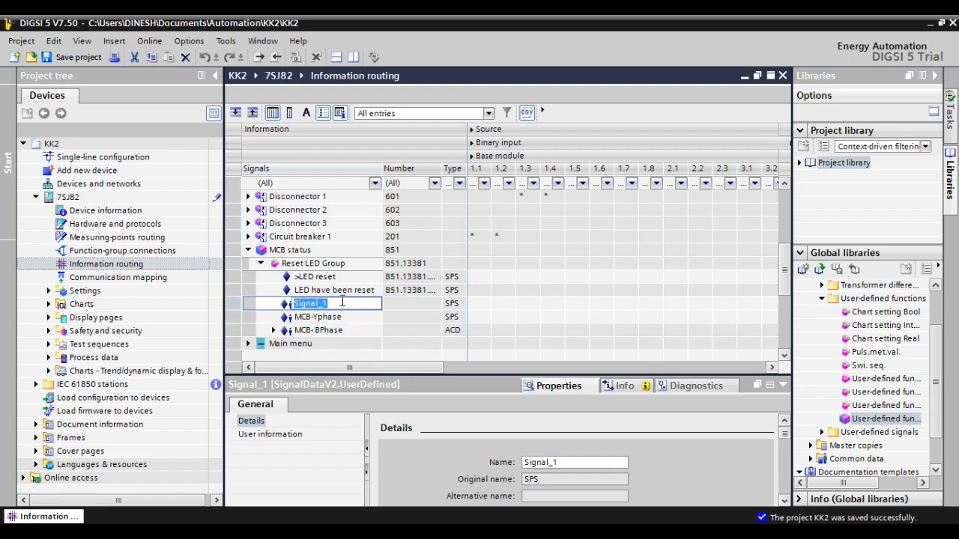
{"action": "type", "text": "MCB-R phase"}
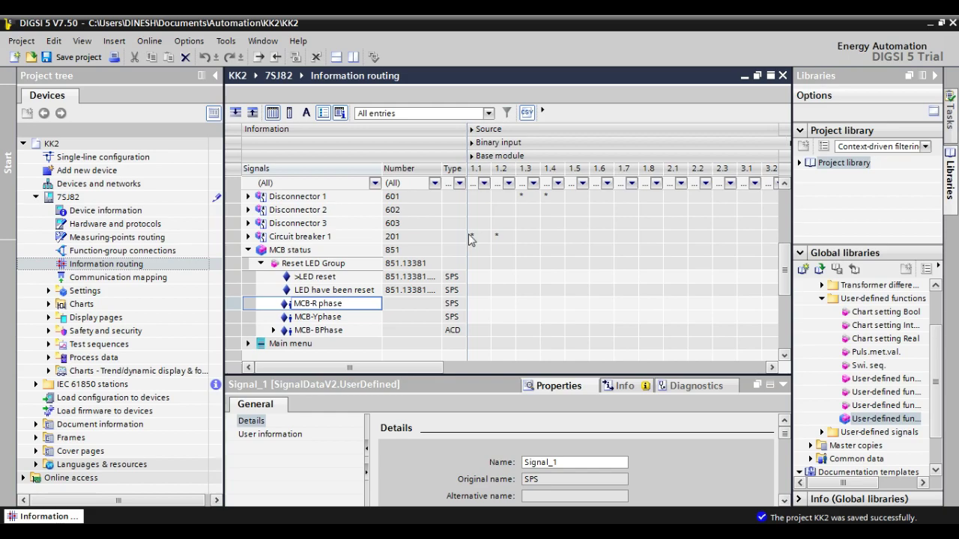
{"action": "left_click", "coordinate": [417, 331]}
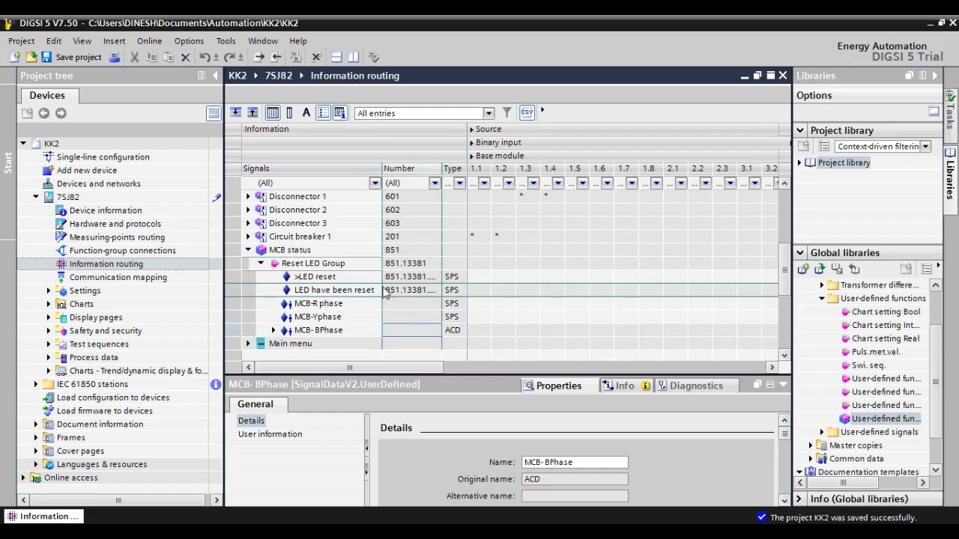
Step: Add a single-point indication (SPS) signal named "Protection trip" to the Reset LED Group block
{"action": "right_click", "coordinate": [333, 266]}
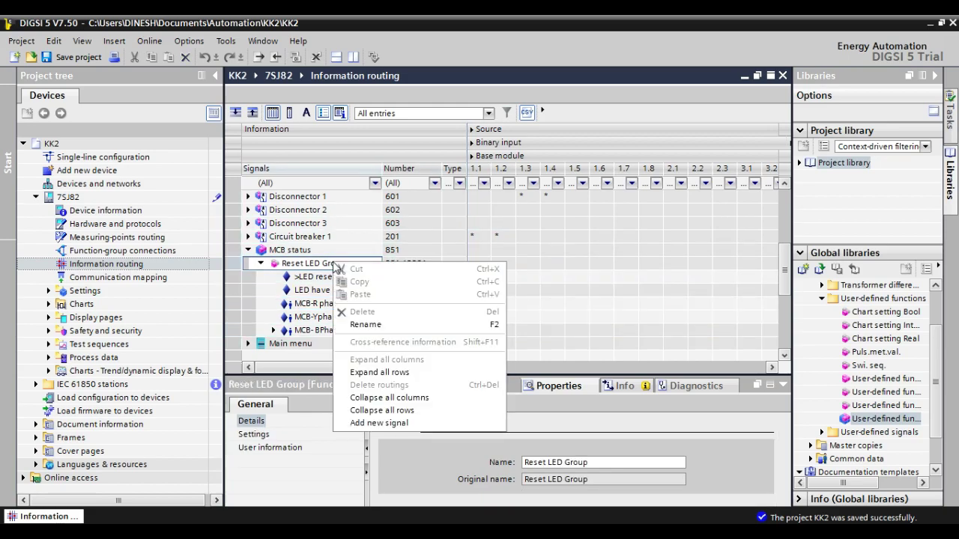
{"action": "left_click", "coordinate": [399, 424]}
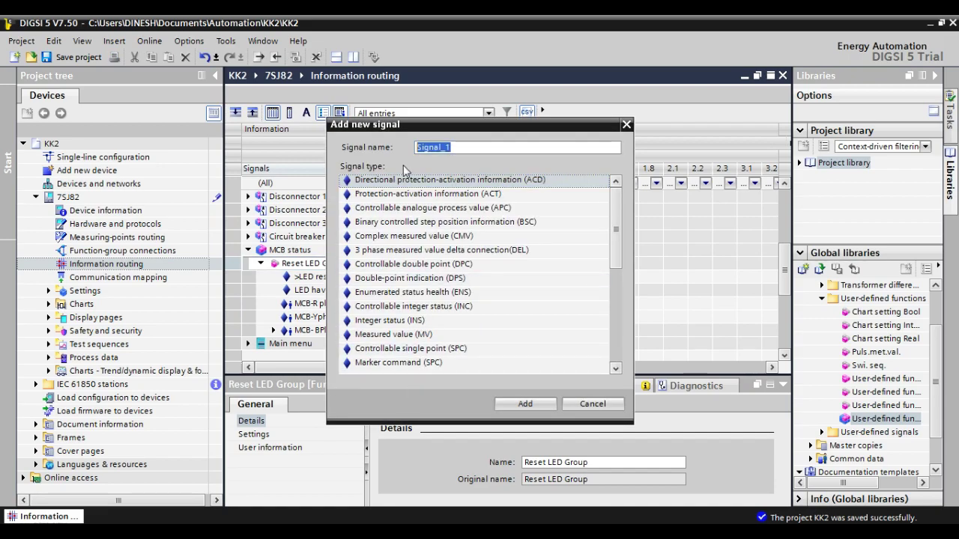
{"action": "type", "text": "Protection trip"}
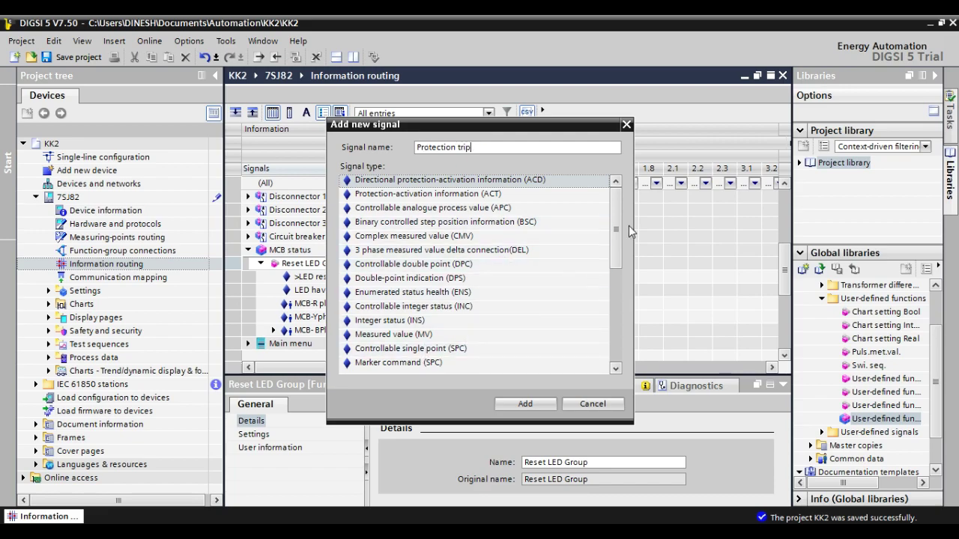
{"action": "left_click_drag", "start_coordinate": [619, 265], "coordinate": [625, 324]}
{"action": "left_click", "coordinate": [441, 241]}
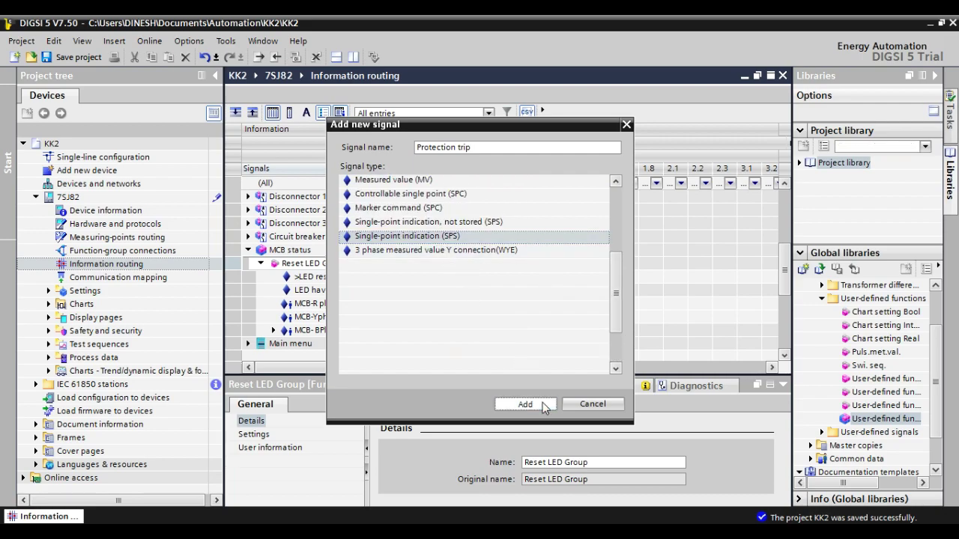
{"action": "left_click", "coordinate": [538, 404]}
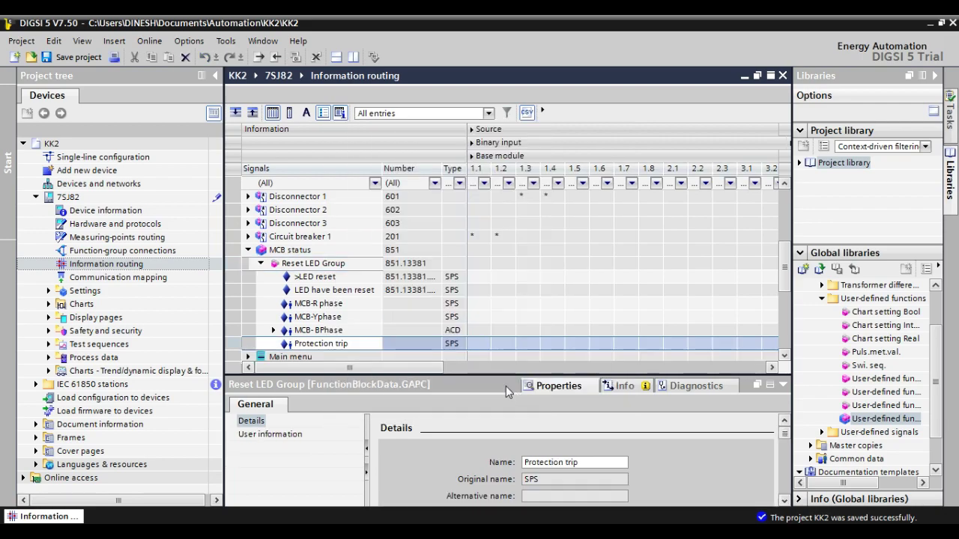
Step: Delete the ACD signal "MCB- BPhase" from the Reset LED Group block and accept the loss of its routings
{"action": "left_click", "coordinate": [344, 333]}
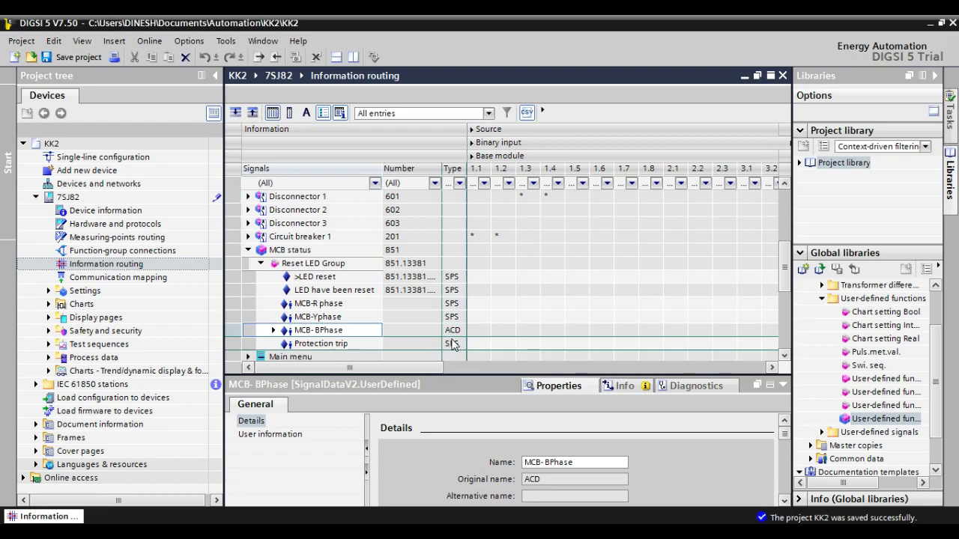
{"action": "right_click", "coordinate": [343, 337]}
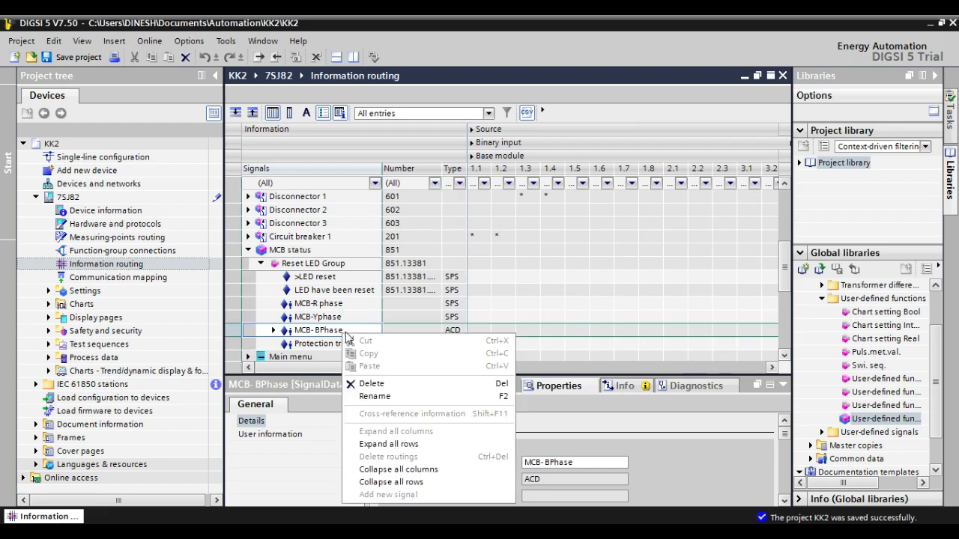
{"action": "left_click", "coordinate": [388, 385]}
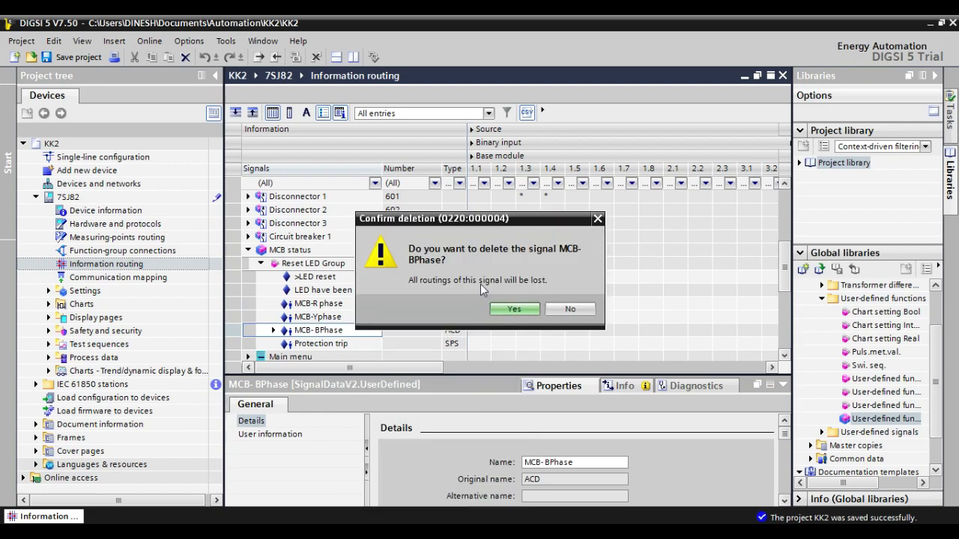
{"action": "left_click", "coordinate": [515, 309]}
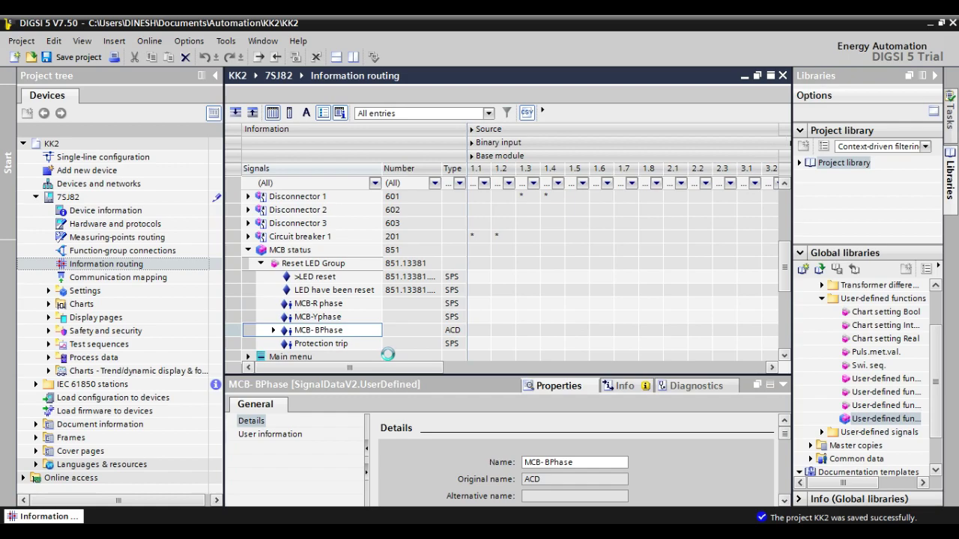
Step: Add a single-point indication (SPS) signal named "MCB-Bphase" to the Reset LED Group block
{"action": "right_click", "coordinate": [337, 263]}
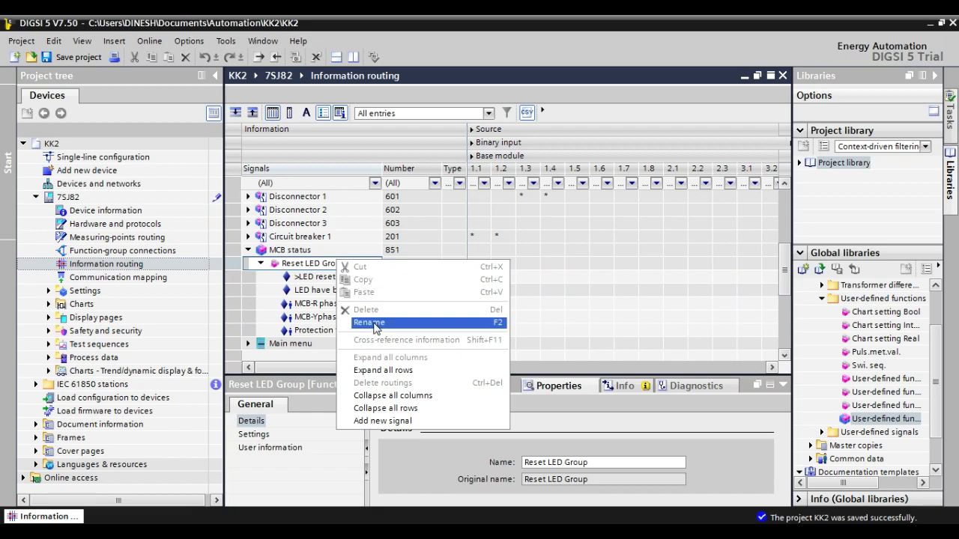
{"action": "left_click", "coordinate": [423, 421]}
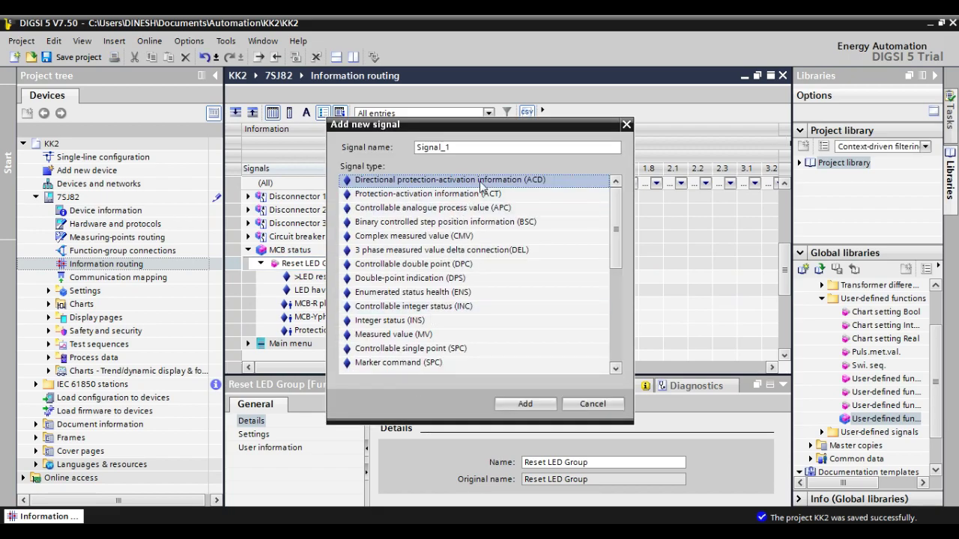
{"action": "left_click_drag", "start_coordinate": [461, 153], "coordinate": [352, 150]}
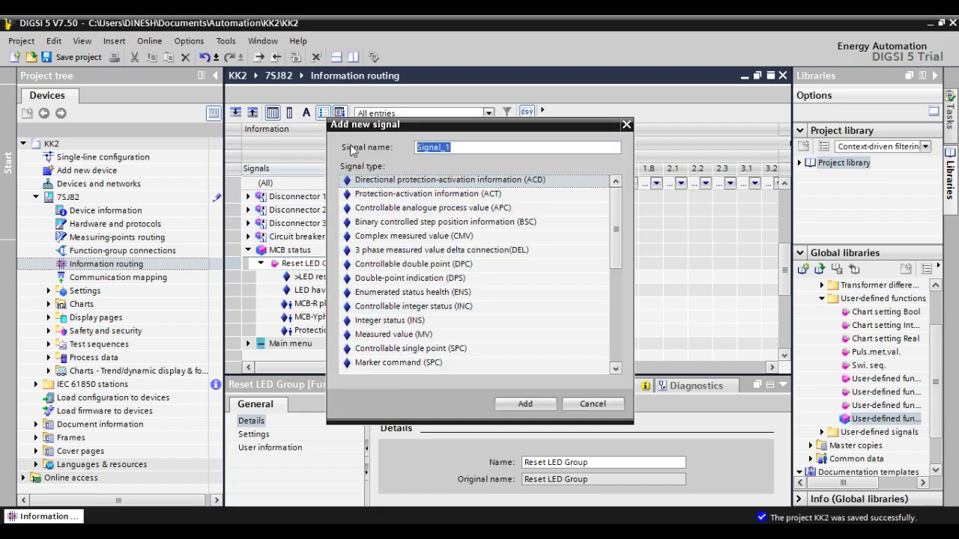
{"action": "type", "text": "MCB-Bphase"}
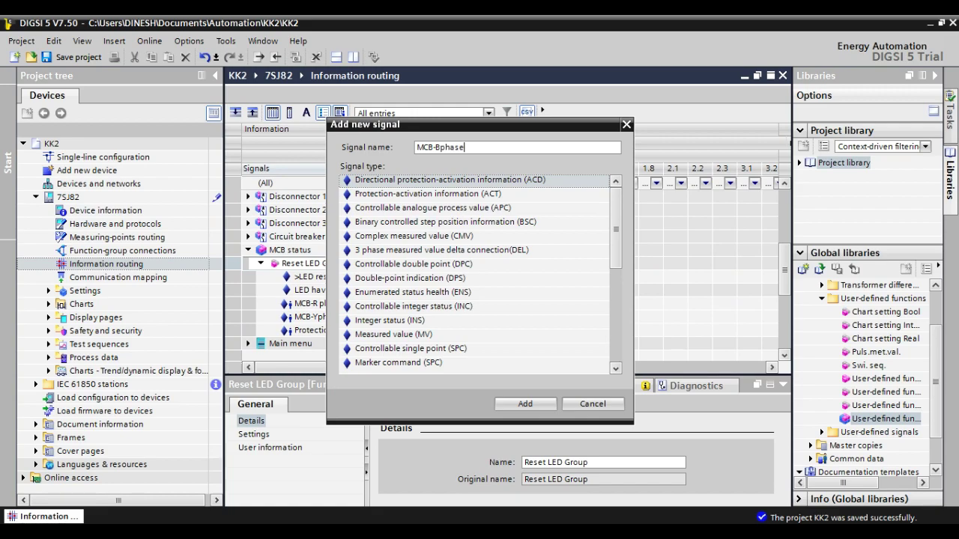
{"action": "left_click_drag", "start_coordinate": [616, 228], "coordinate": [618, 295]}
{"action": "left_click", "coordinate": [468, 210]}
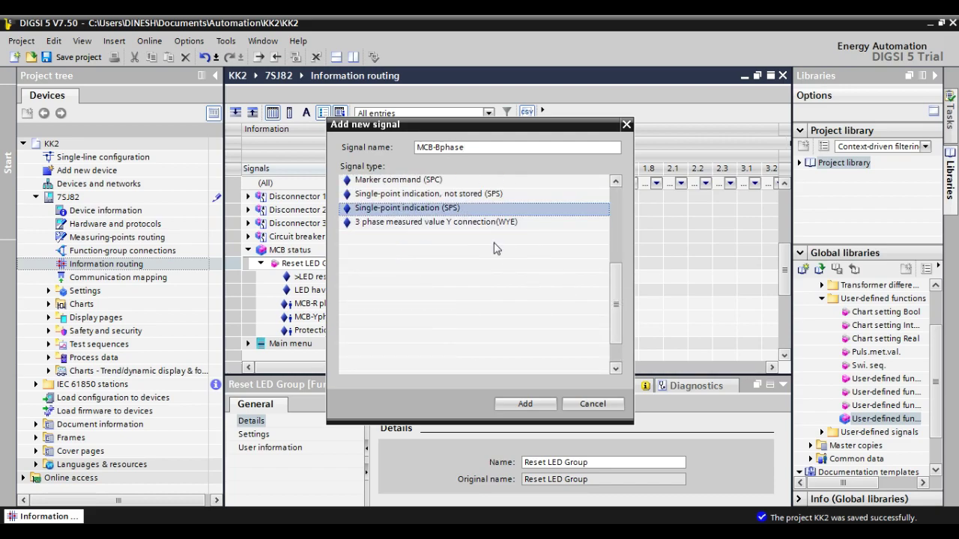
{"action": "left_click", "coordinate": [528, 403]}
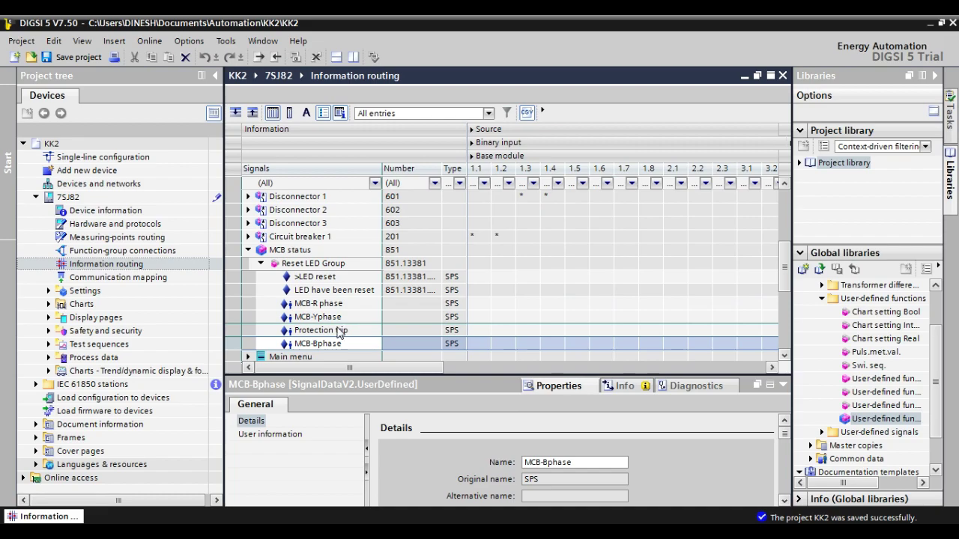
{"action": "mouse_move", "coordinate": [324, 351]}
{"action": "left_mouse_down"}
{"action": "mouse_move", "coordinate": [327, 337]}
{"action": "mouse_move", "coordinate": [342, 349]}
{"action": "left_mouse_up"}
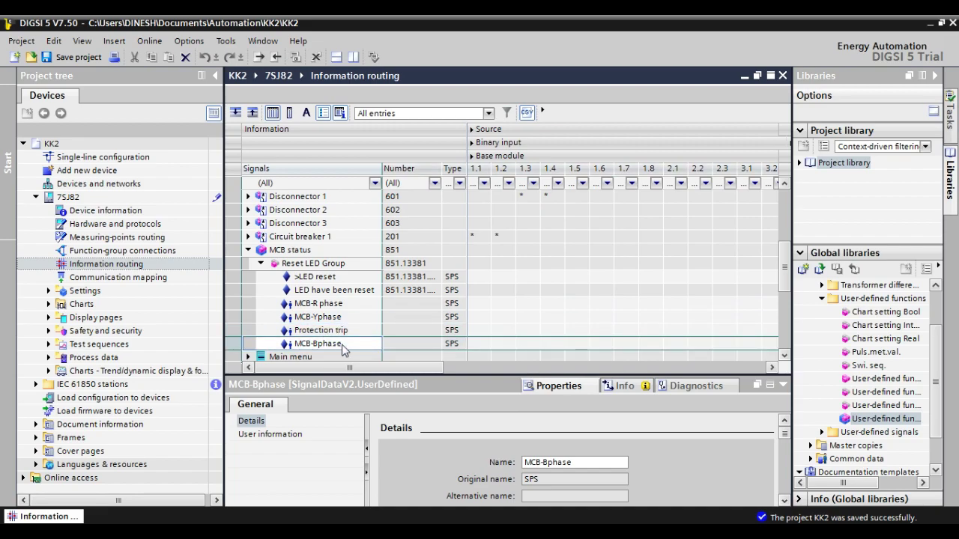
{"action": "right_click", "coordinate": [250, 349]}
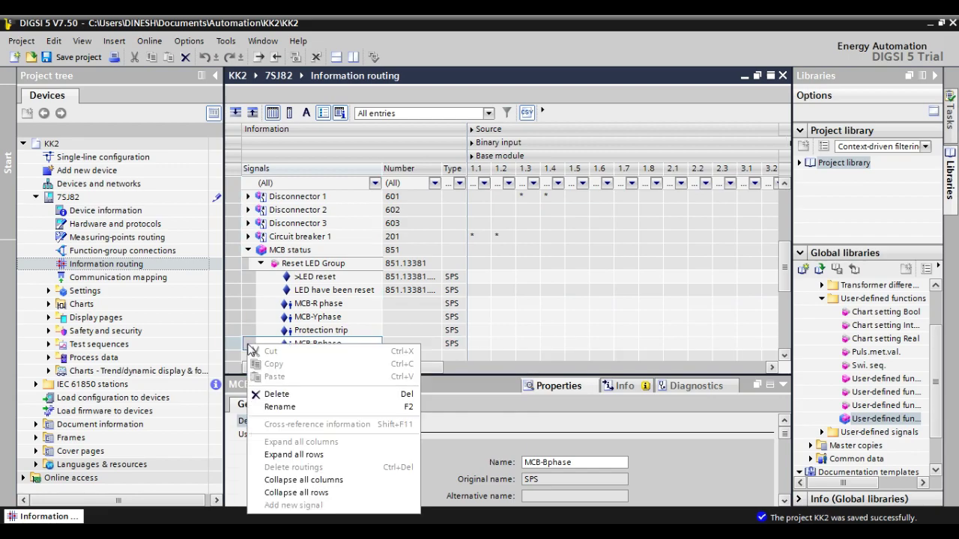
{"action": "left_click", "coordinate": [249, 349]}
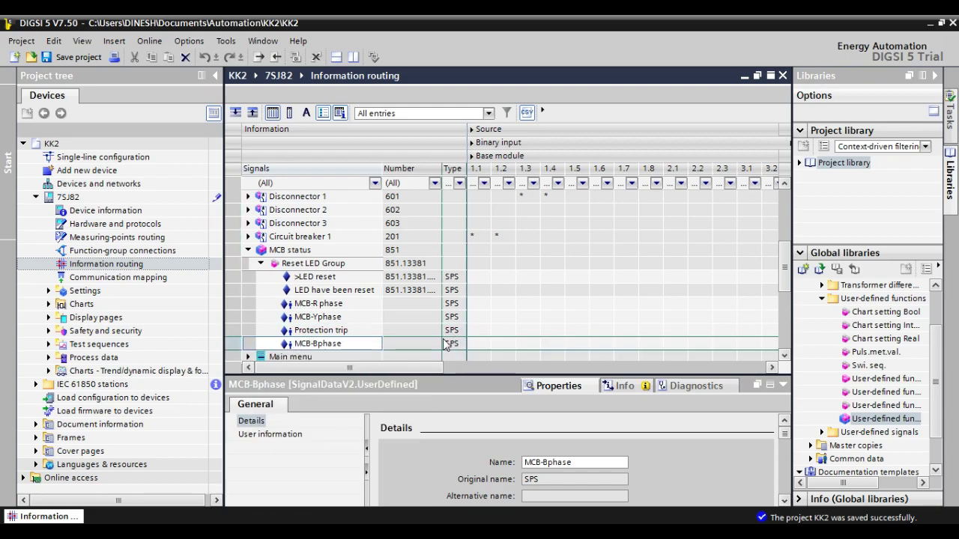
{"action": "left_click", "coordinate": [303, 332]}
{"action": "left_click", "coordinate": [318, 344]}
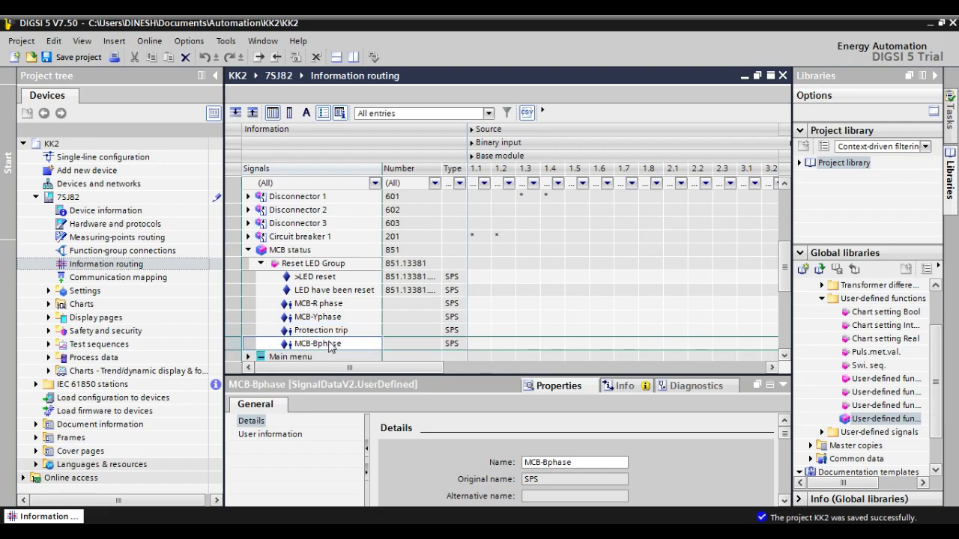
{"action": "left_click", "coordinate": [409, 345]}
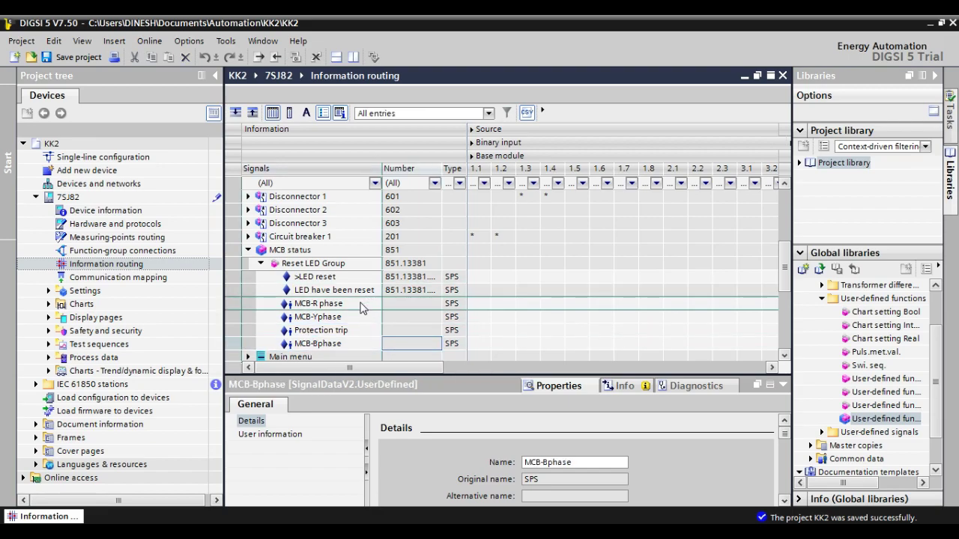
Step: Copy the name of the MCB-Bphase signal and rename that signal as "MCB-Bphase-1"
{"action": "right_click", "coordinate": [337, 333]}
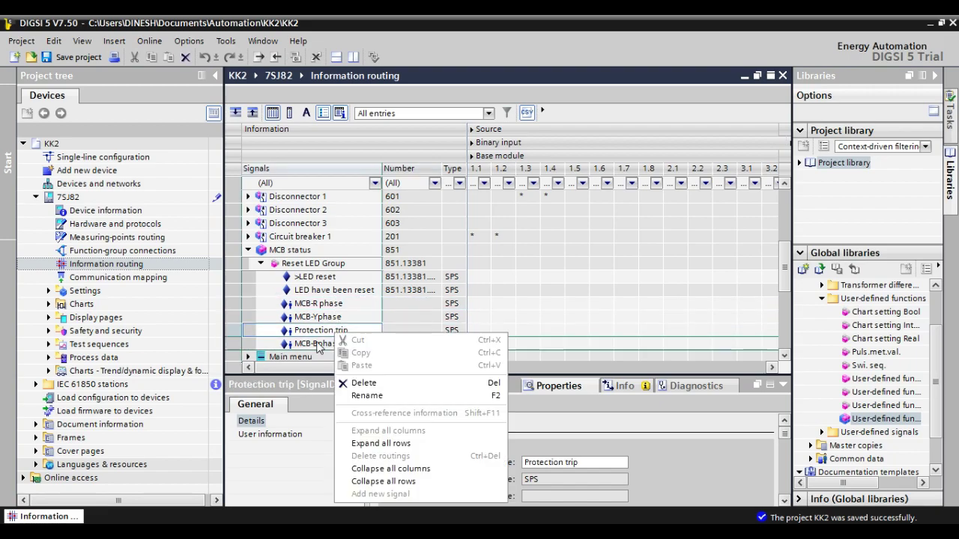
{"action": "left_click", "coordinate": [375, 396]}
{"action": "key", "text": "ctrl+c"}
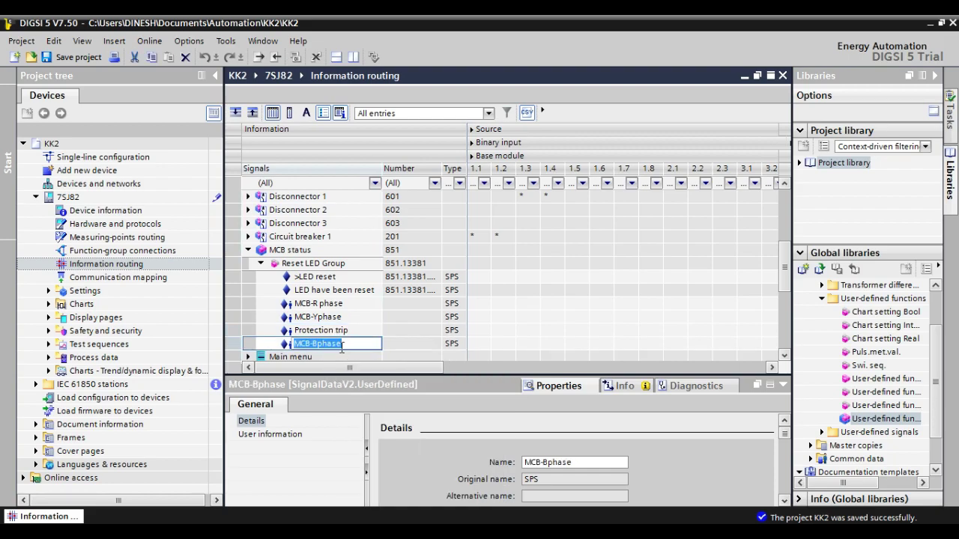
{"action": "right_click", "coordinate": [337, 345]}
{"action": "left_click", "coordinate": [366, 366]}
{"action": "left_click", "coordinate": [355, 346]}
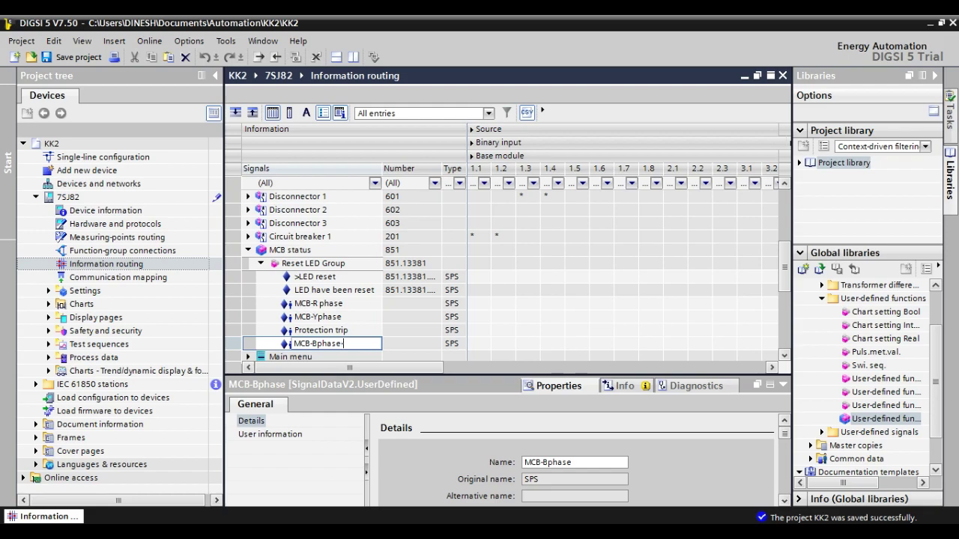
Step: Rename the Protection trip signal below MCB-Yphase as "MCB-Bphase" using the copied name
{"action": "left_click", "coordinate": [363, 326]}
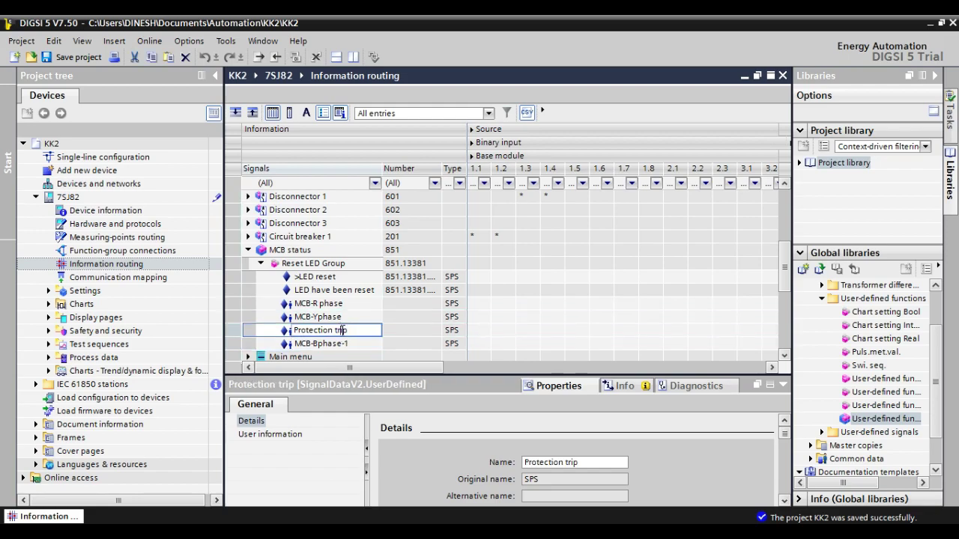
{"action": "left_click", "coordinate": [318, 331]}
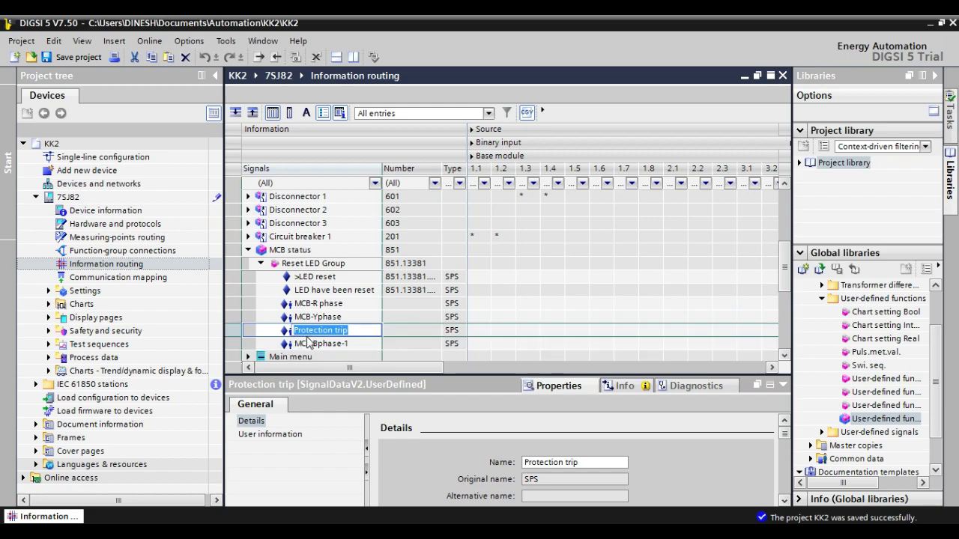
{"action": "key", "text": "ctrl+v"}
Step: Rename the MCB-Bphase-1 signal in the Reset LED Group block as "Protection trip"
{"action": "left_click", "coordinate": [347, 344]}
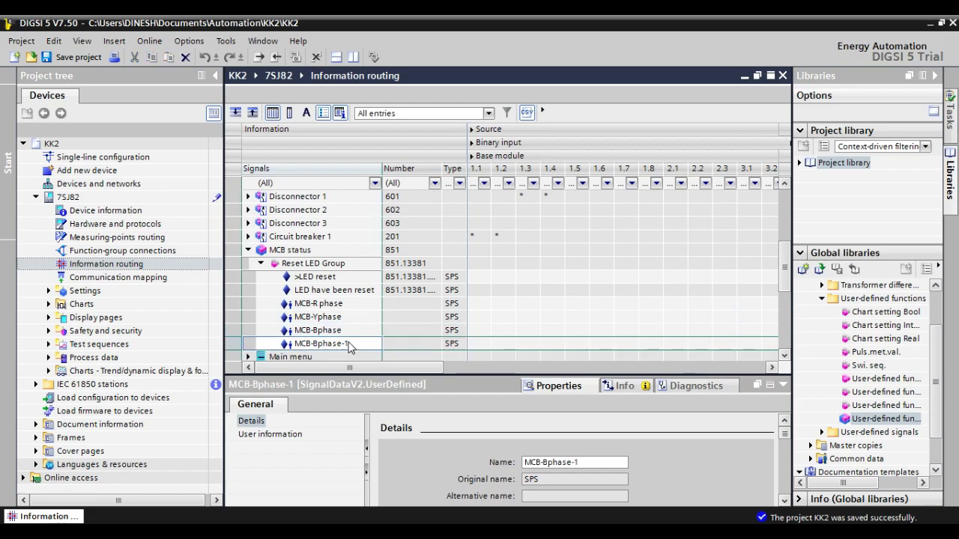
{"action": "left_click", "coordinate": [349, 344]}
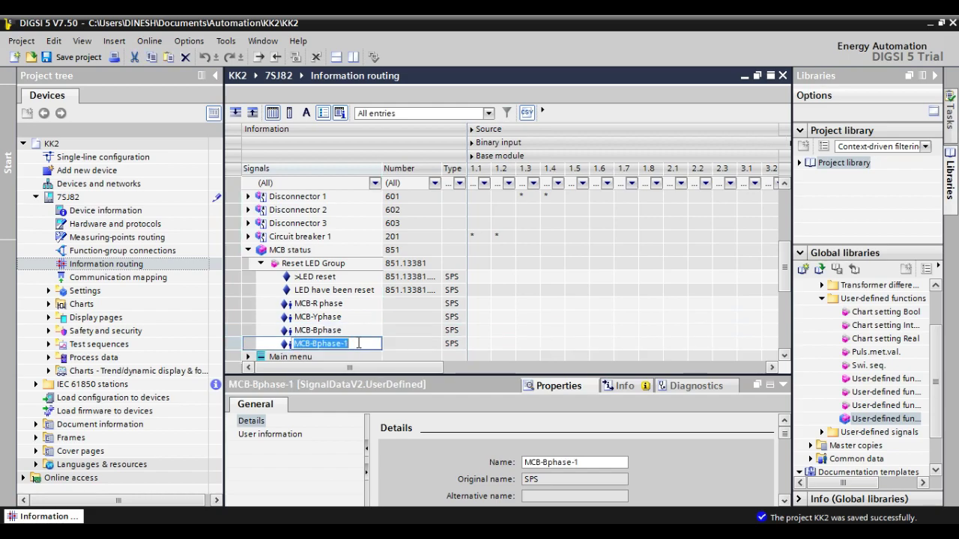
{"action": "type", "text": "Protection trip"}
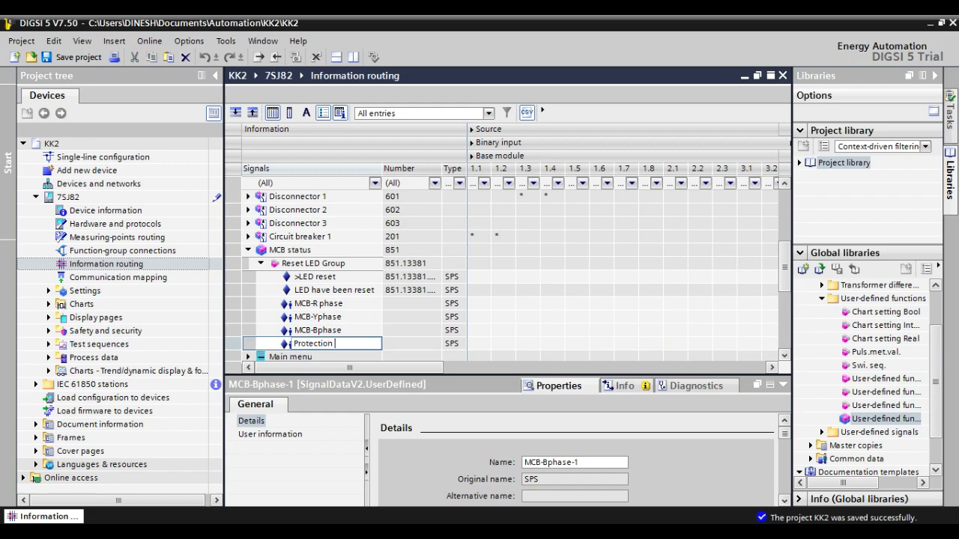
{"action": "left_click", "coordinate": [358, 319]}
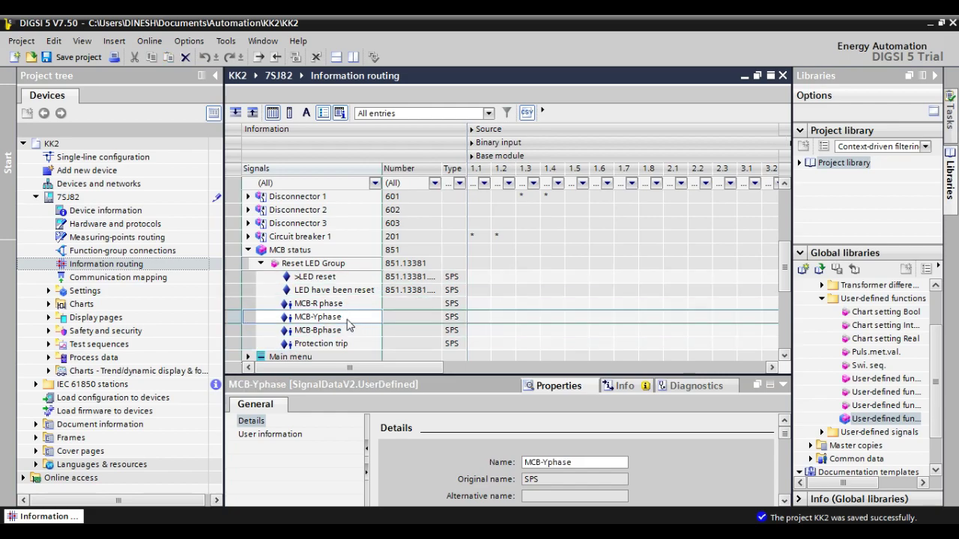
Step: Add a single-point indication (SPS) signal named "MCB off Indication" to the Reset LED Group block
{"action": "right_click", "coordinate": [348, 263]}
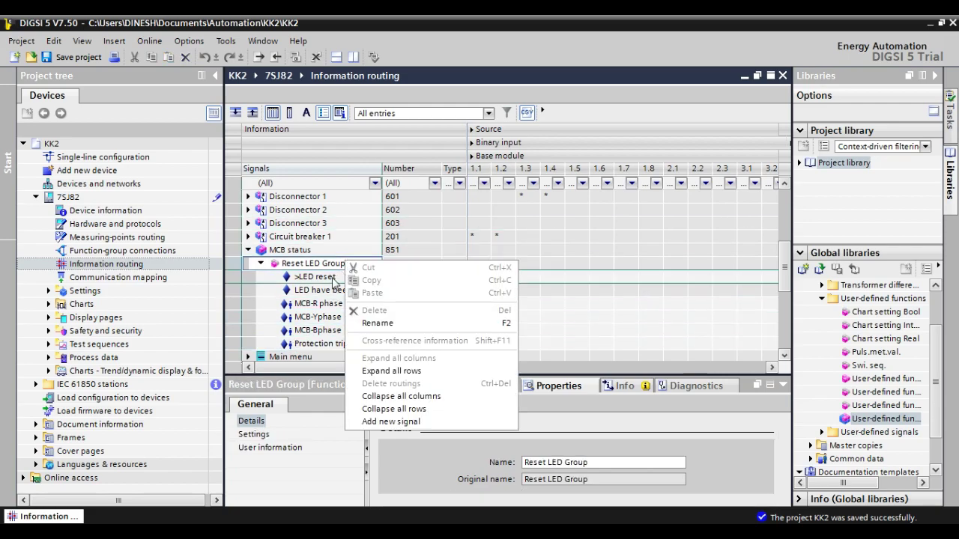
{"action": "right_click", "coordinate": [339, 268]}
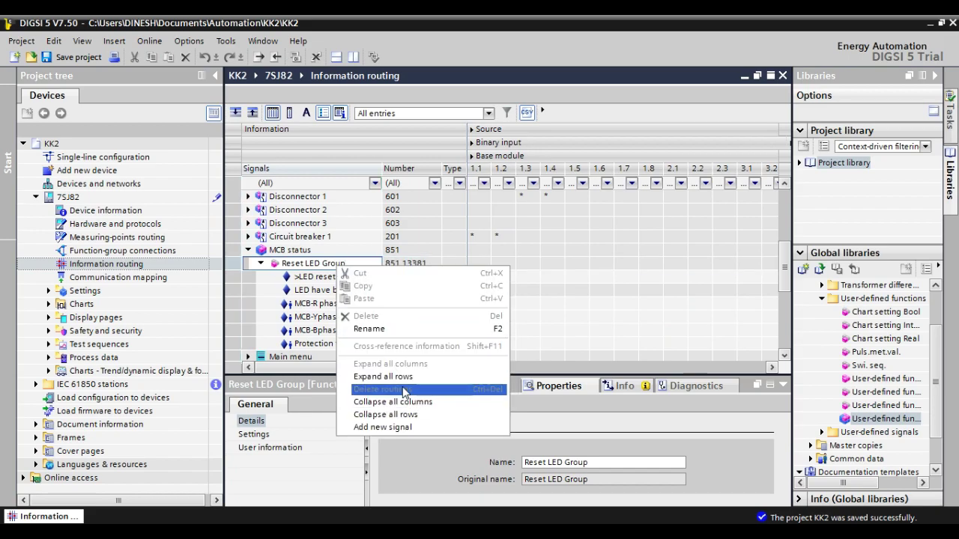
{"action": "left_click", "coordinate": [408, 428]}
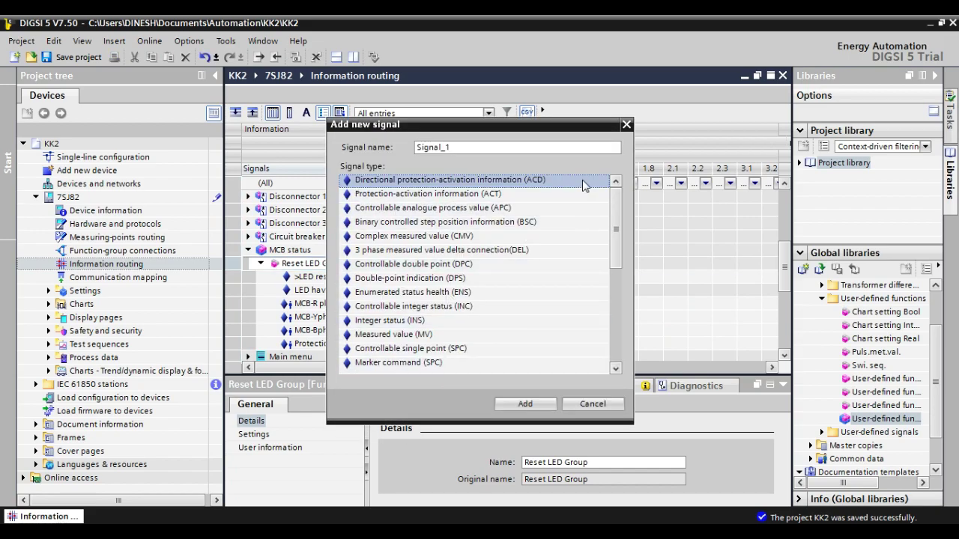
{"action": "left_click_drag", "start_coordinate": [532, 149], "coordinate": [352, 155]}
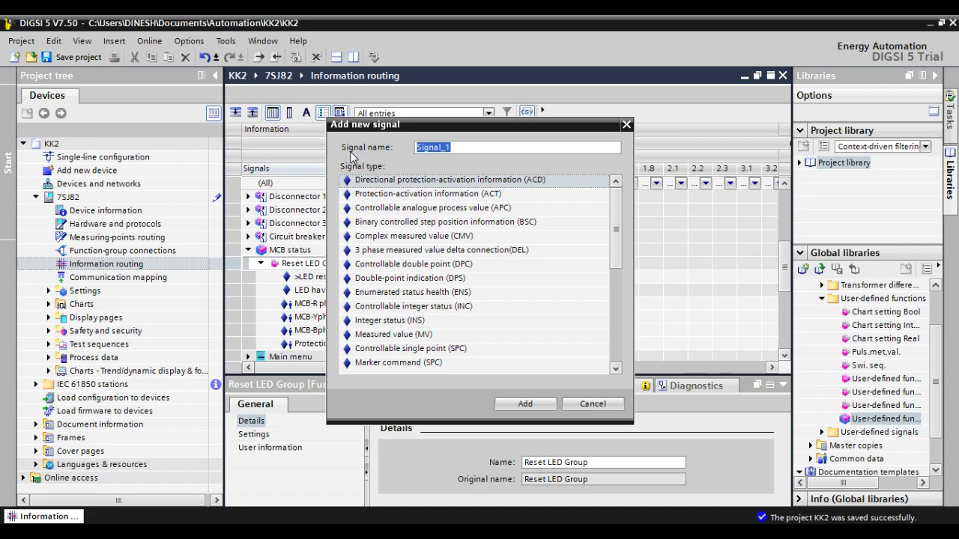
{"action": "type", "text": "MCB off Indication"}
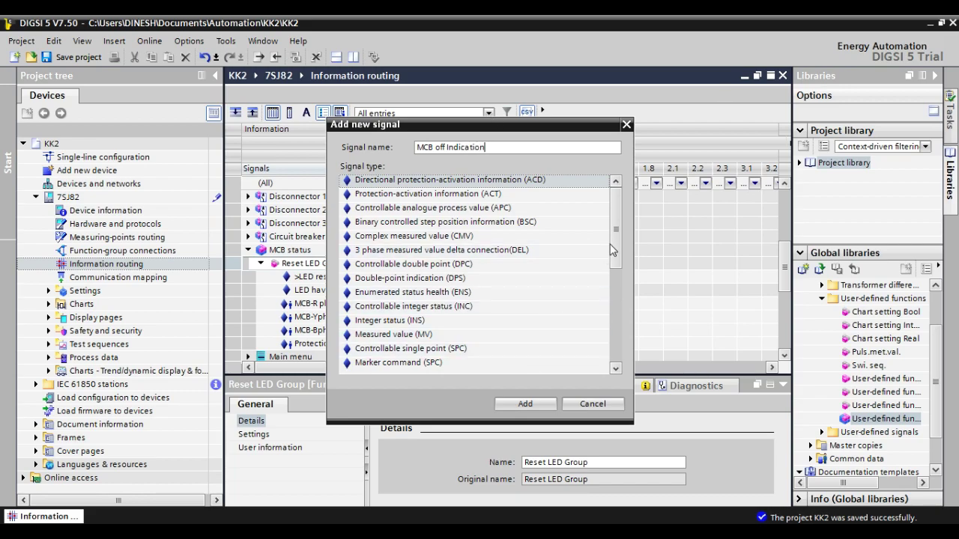
{"action": "left_click", "coordinate": [613, 307]}
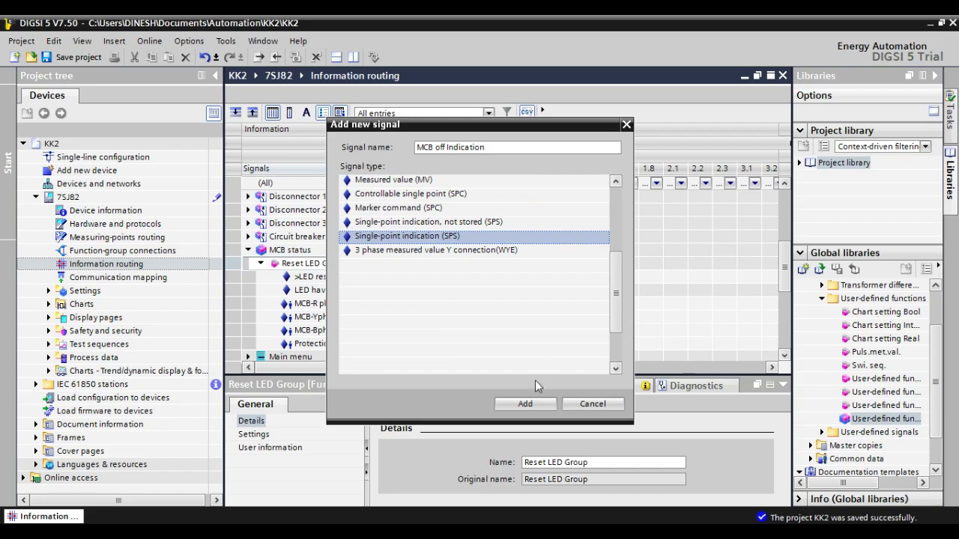
{"action": "left_click", "coordinate": [522, 404]}
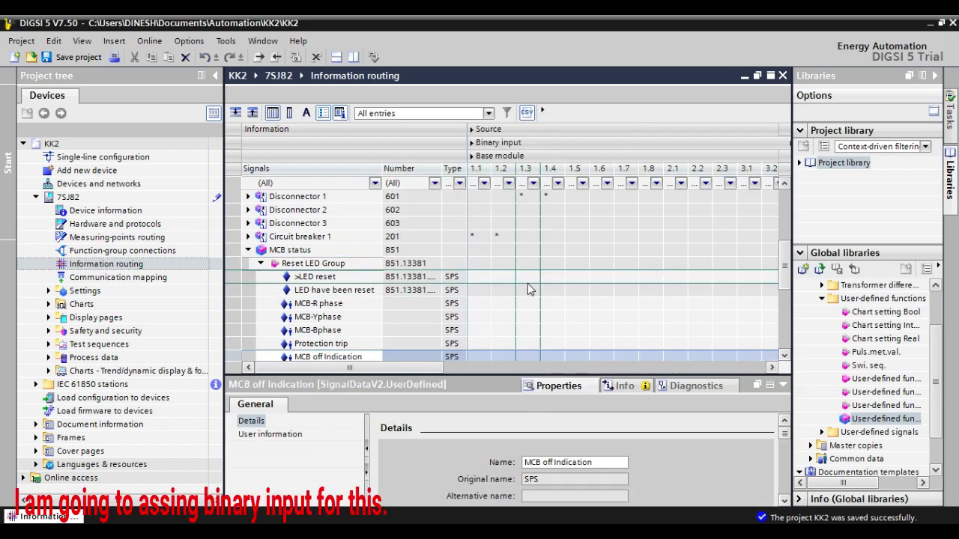
Step: Route MCB-R phase, MCB-Yphase and MCB-Bphase to base module binary inputs 1.5, 1.6 and 1.7 as H (active with voltage)
{"action": "right_click", "coordinate": [570, 307]}
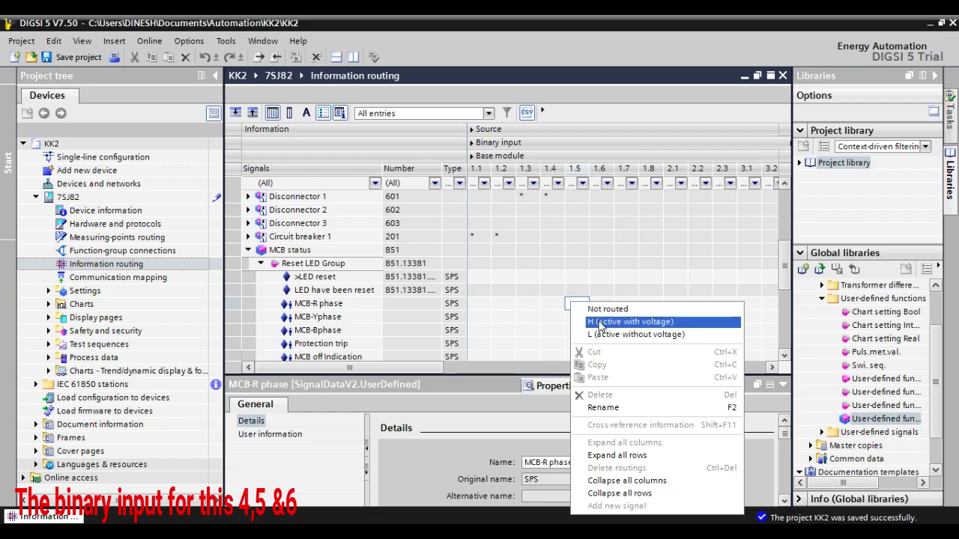
{"action": "left_click", "coordinate": [599, 326]}
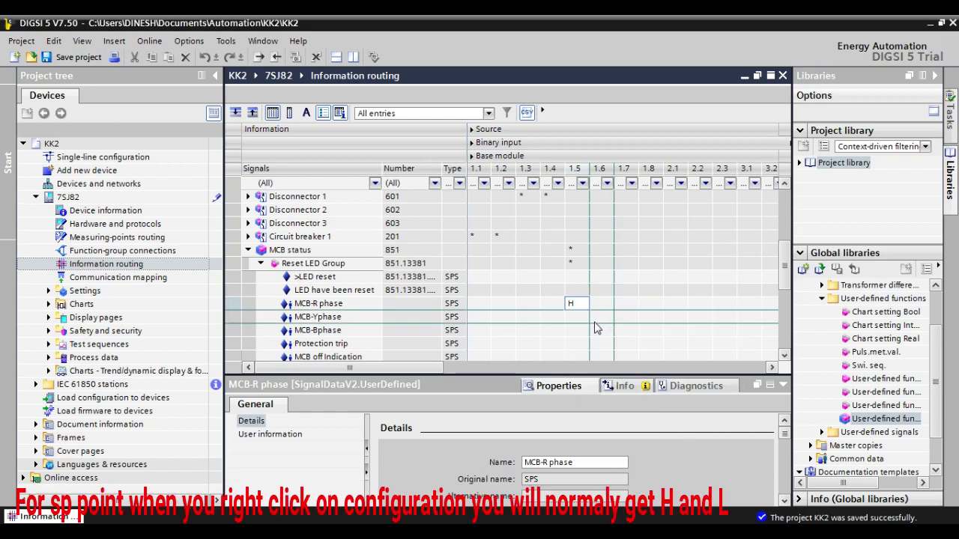
{"action": "left_click", "coordinate": [591, 319]}
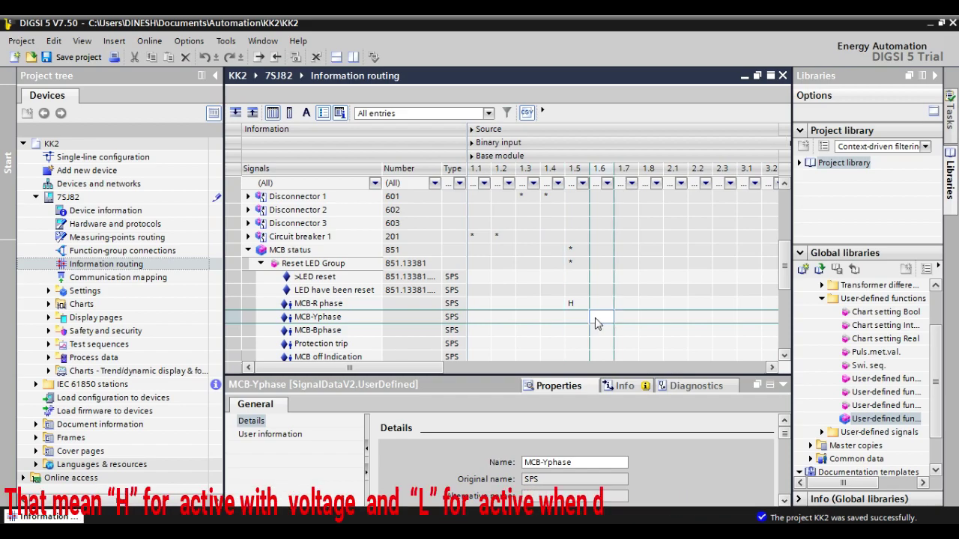
{"action": "right_click", "coordinate": [592, 320]}
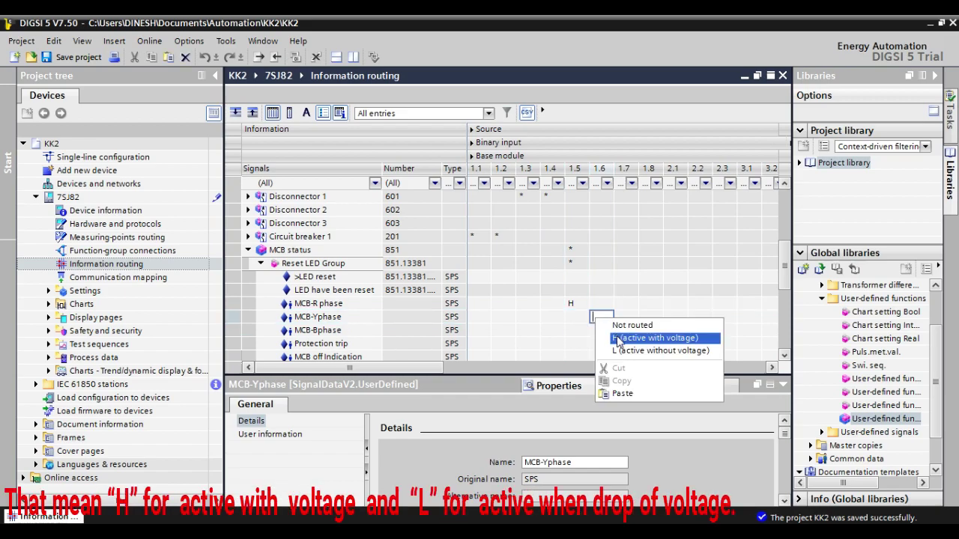
{"action": "left_click", "coordinate": [617, 338]}
{"action": "right_click", "coordinate": [620, 332]}
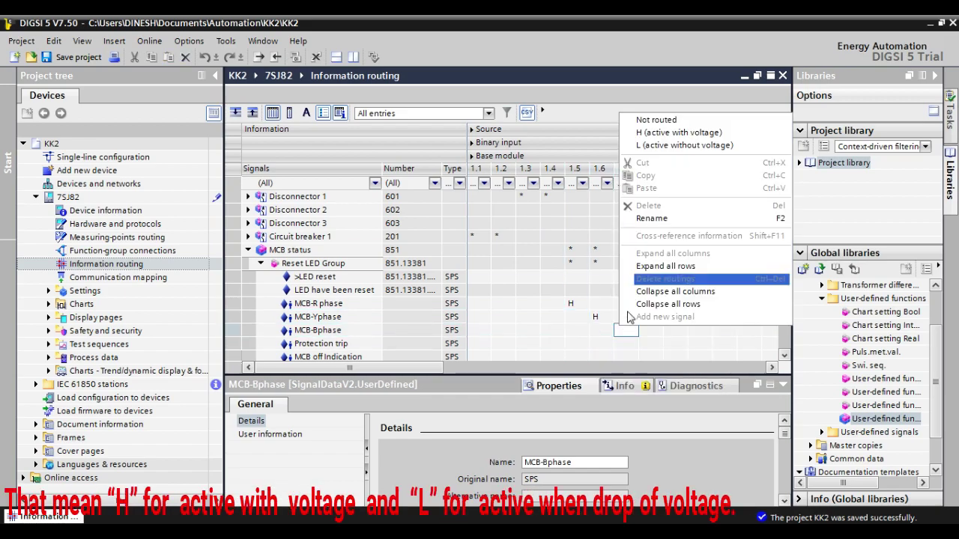
{"action": "left_click", "coordinate": [652, 133]}
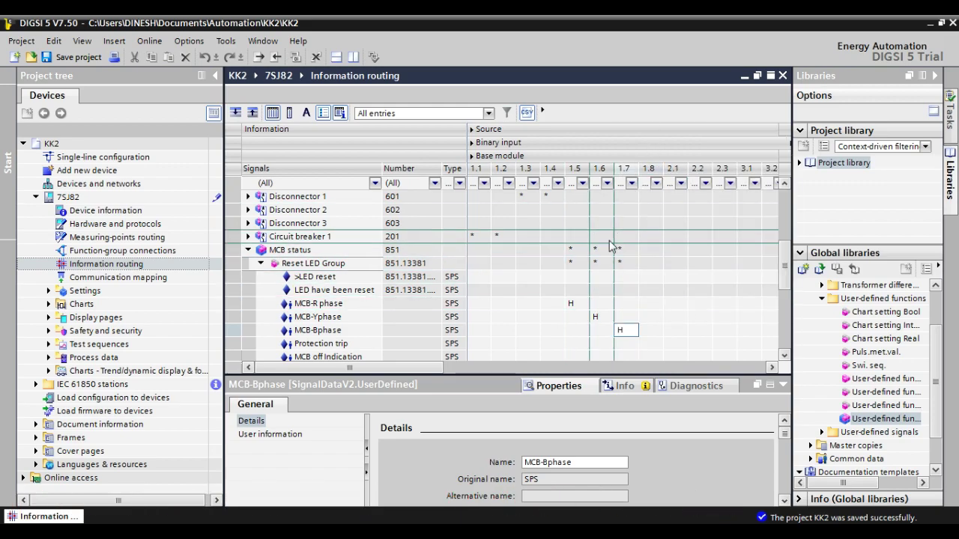
{"action": "left_click_drag", "start_coordinate": [650, 277], "coordinate": [646, 317]}
{"action": "left_click", "coordinate": [679, 331]}
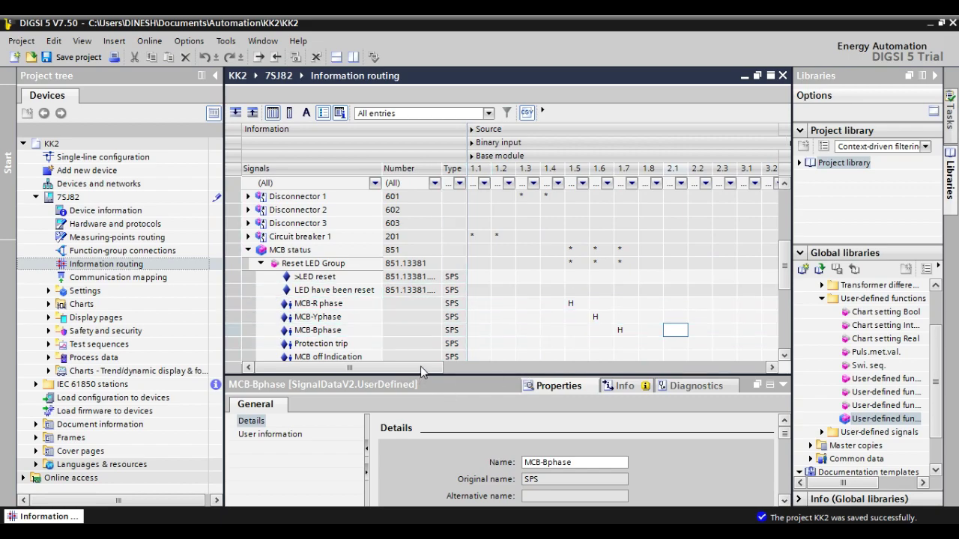
{"action": "left_click_drag", "start_coordinate": [424, 368], "coordinate": [574, 371]}
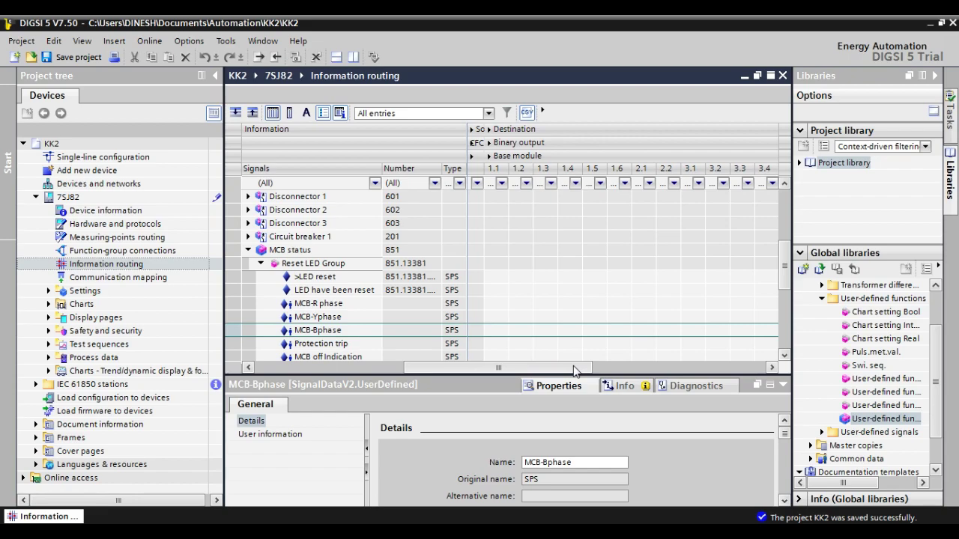
{"action": "left_click_drag", "start_coordinate": [536, 365], "coordinate": [389, 401]}
{"action": "scroll", "coordinate": [577, 358], "scroll_direction": "down", "scroll_amount": 1}
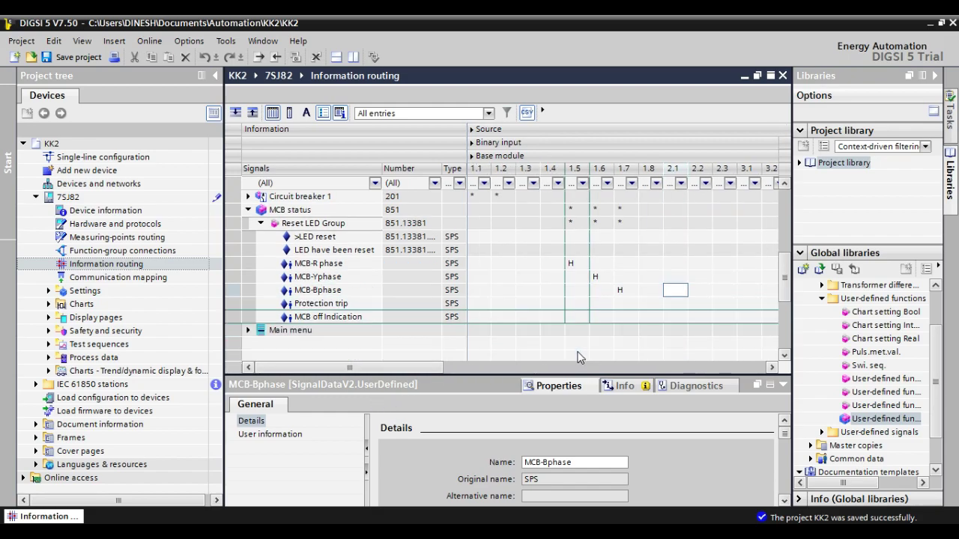
{"action": "scroll", "coordinate": [547, 330], "scroll_direction": "up", "scroll_amount": 2}
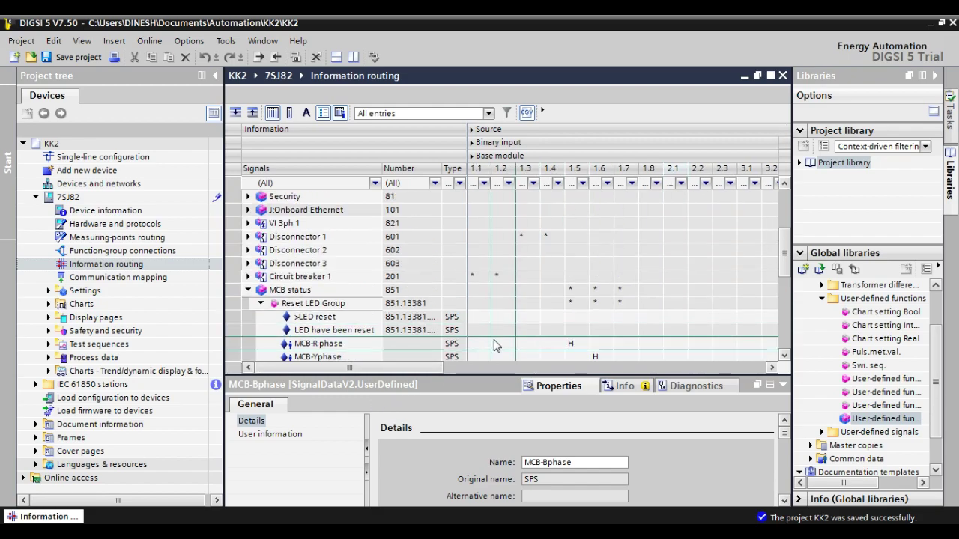
Step: Collapse the MCB status group and the Binary input and Function keys source columns
{"action": "left_click", "coordinate": [248, 290]}
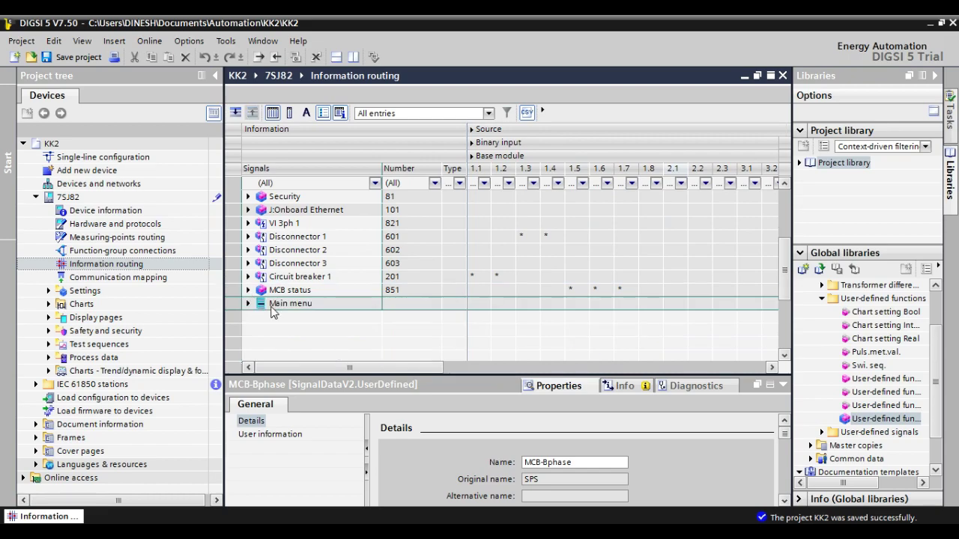
{"action": "left_click_drag", "start_coordinate": [423, 368], "coordinate": [357, 380]}
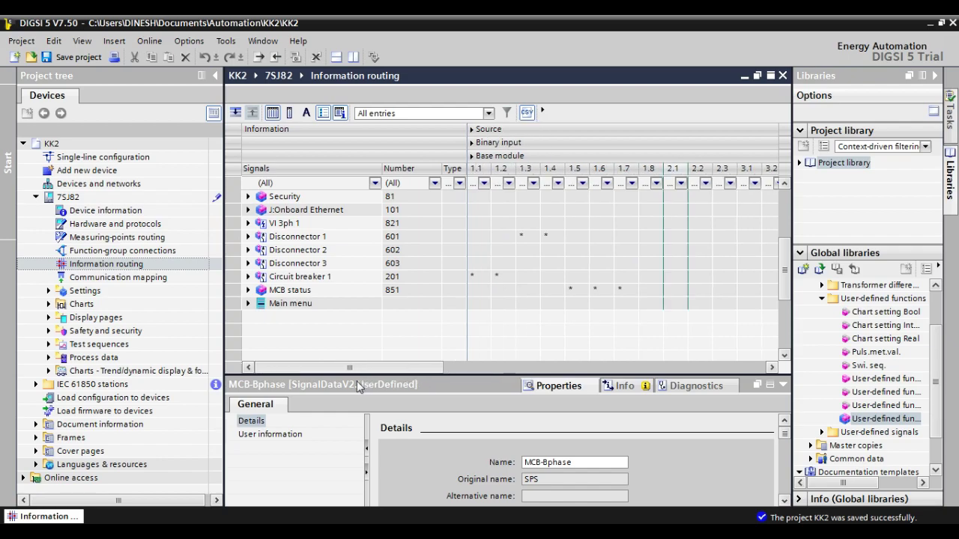
{"action": "left_click", "coordinate": [605, 151]}
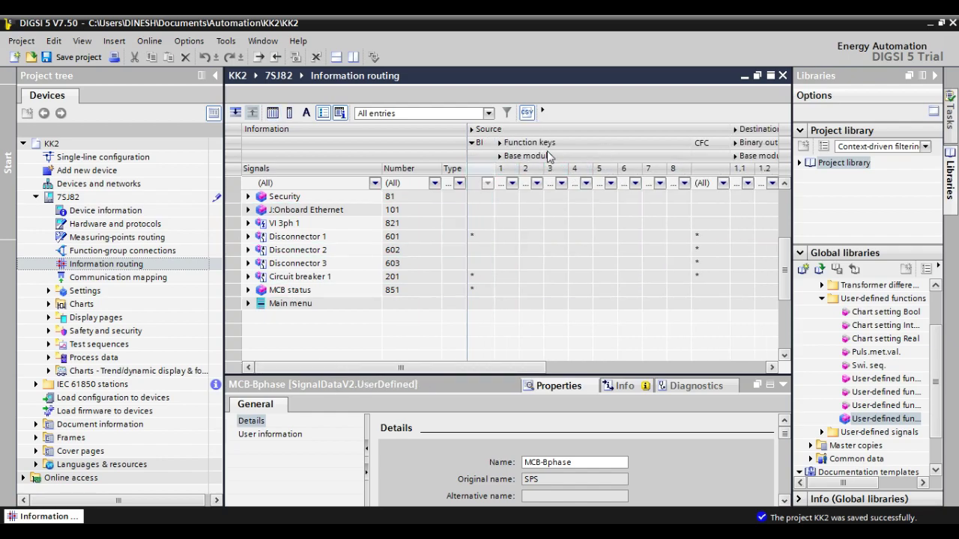
{"action": "left_click", "coordinate": [574, 146]}
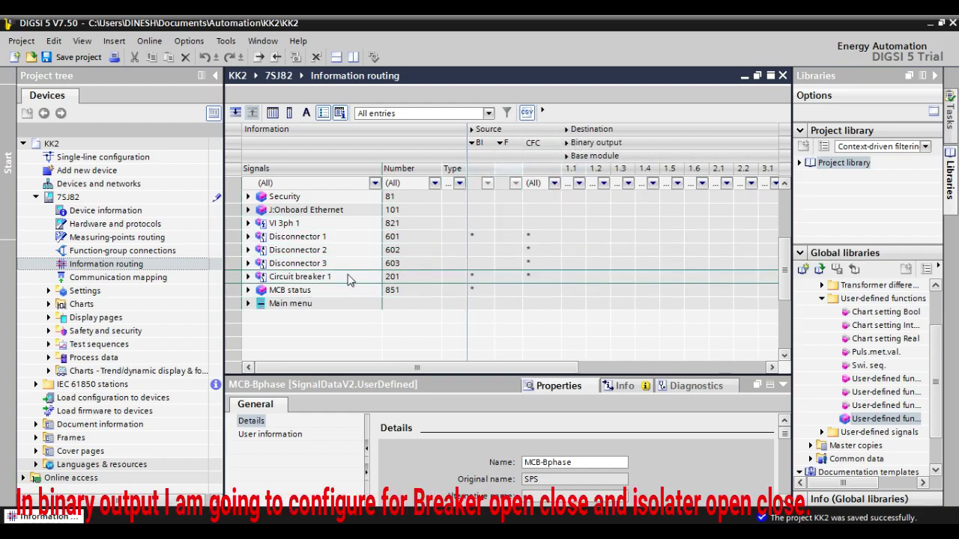
Step: In Circuit breaker 1's Circuit break. block, route Trip/open cmd. to binary output 1.1 as TL (trip latched) and Close command to 1.2 as X
{"action": "left_click", "coordinate": [252, 278]}
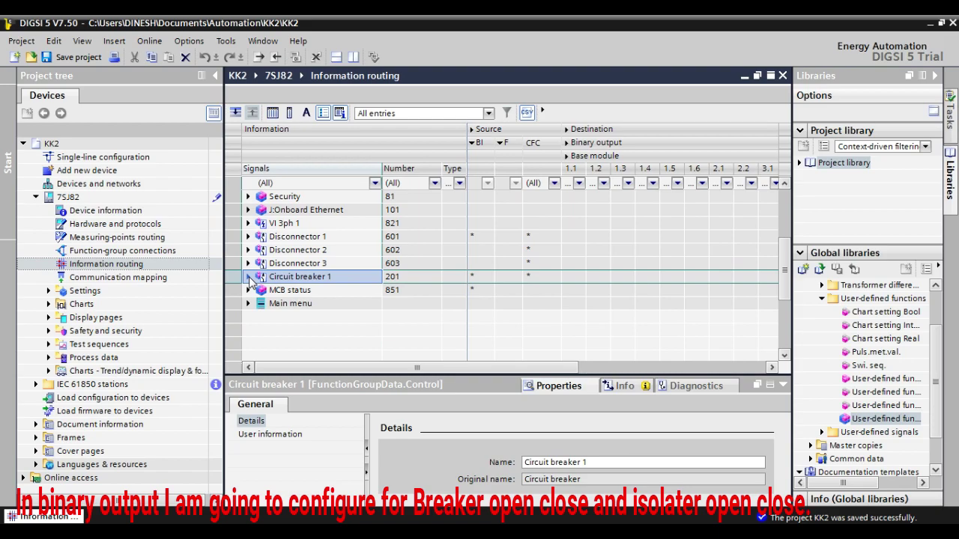
{"action": "left_click", "coordinate": [248, 277]}
{"action": "left_click", "coordinate": [261, 305]}
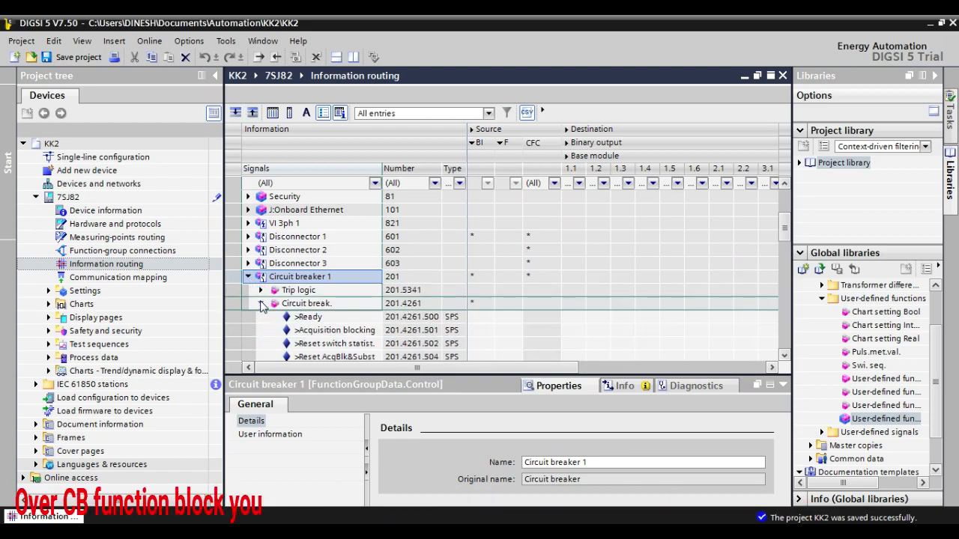
{"action": "scroll", "coordinate": [299, 322], "scroll_direction": "down", "scroll_amount": 2}
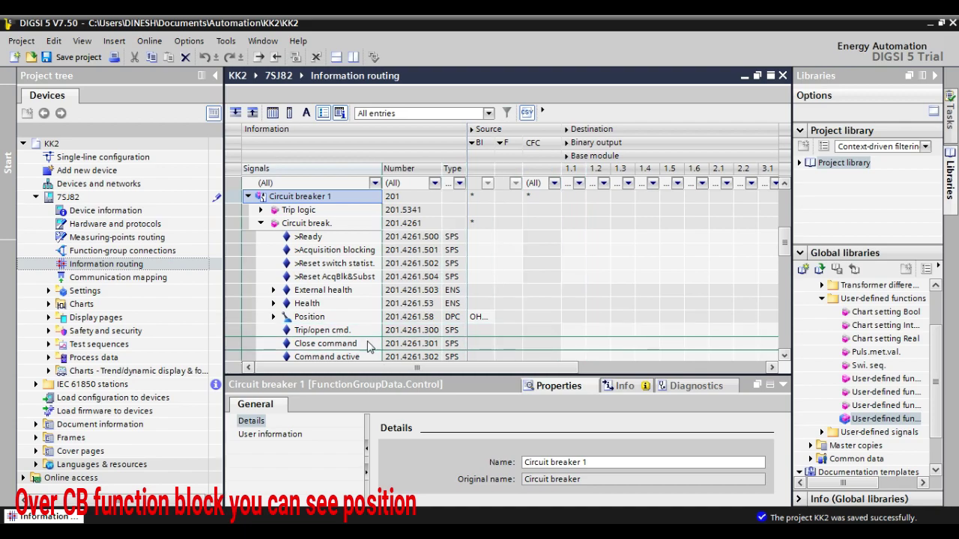
{"action": "right_click", "coordinate": [571, 334]}
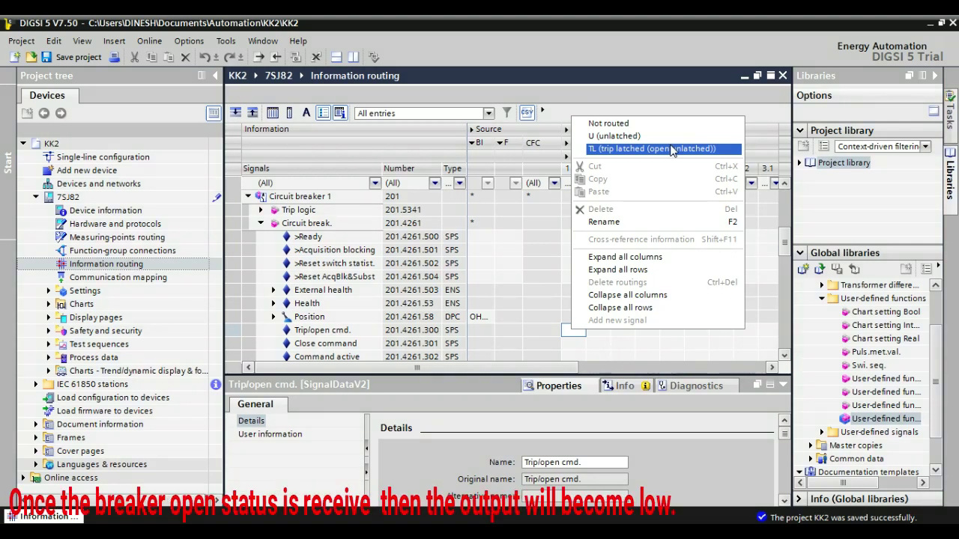
{"action": "left_click", "coordinate": [672, 150]}
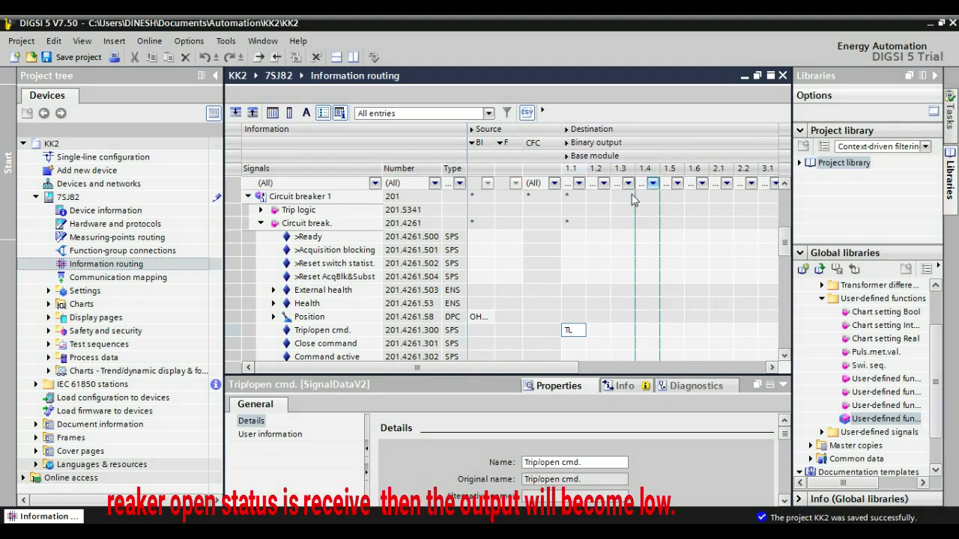
{"action": "right_click", "coordinate": [594, 348]}
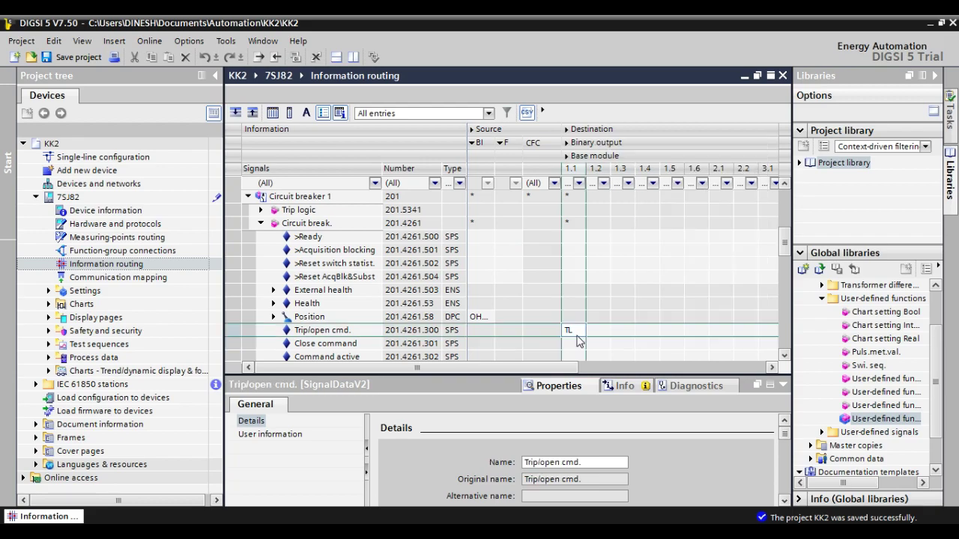
{"action": "left_click", "coordinate": [650, 163]}
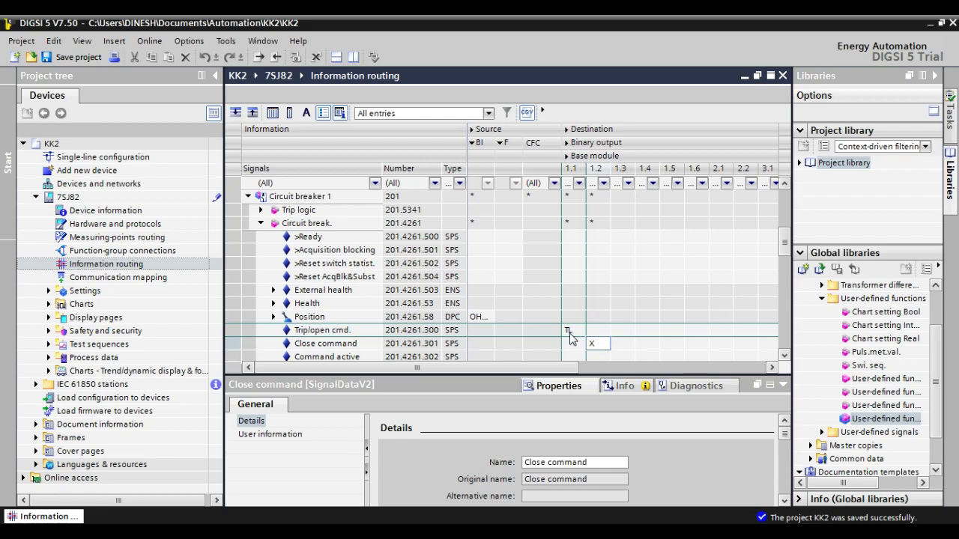
Step: Review the routing options for Trip/open cmd. on binary output 1.1 and the Close command routing on 1.2
{"action": "right_click", "coordinate": [569, 333]}
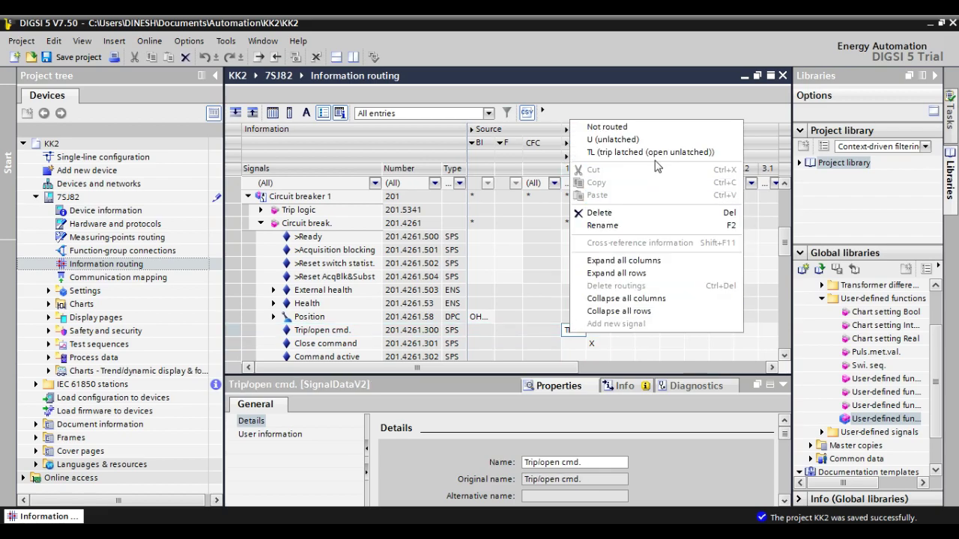
{"action": "left_click", "coordinate": [592, 348]}
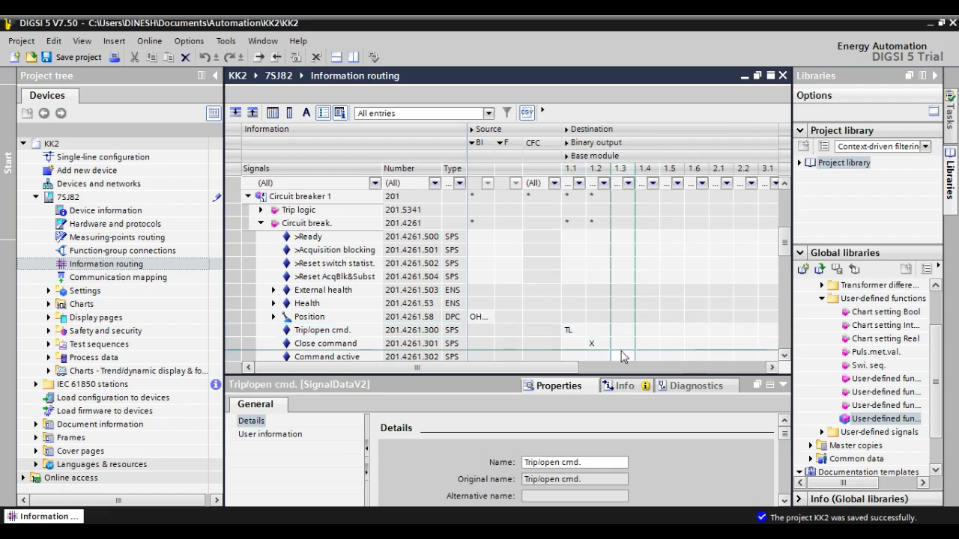
{"action": "left_click", "coordinate": [592, 345]}
{"action": "scroll", "coordinate": [618, 318], "scroll_direction": "down", "scroll_amount": 2}
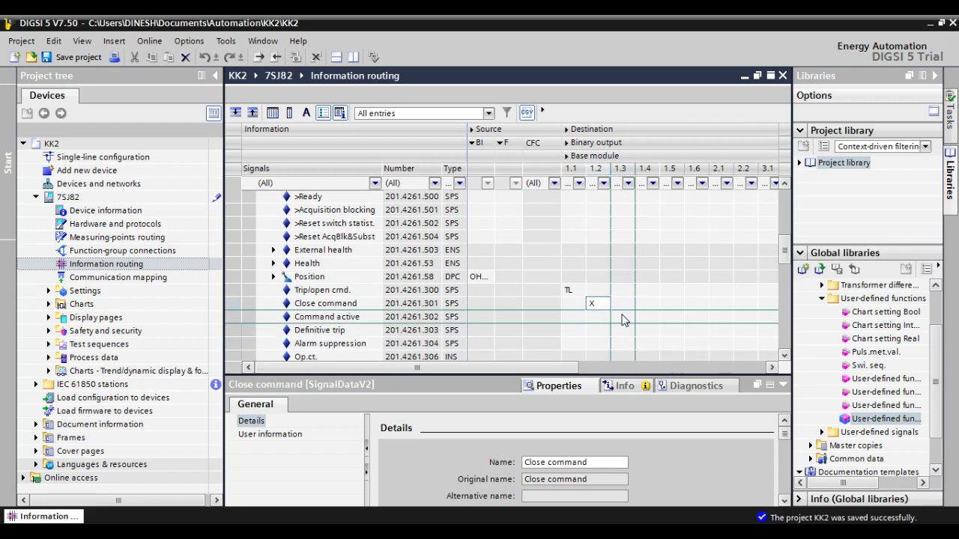
{"action": "scroll", "coordinate": [615, 318], "scroll_direction": "up", "scroll_amount": 3}
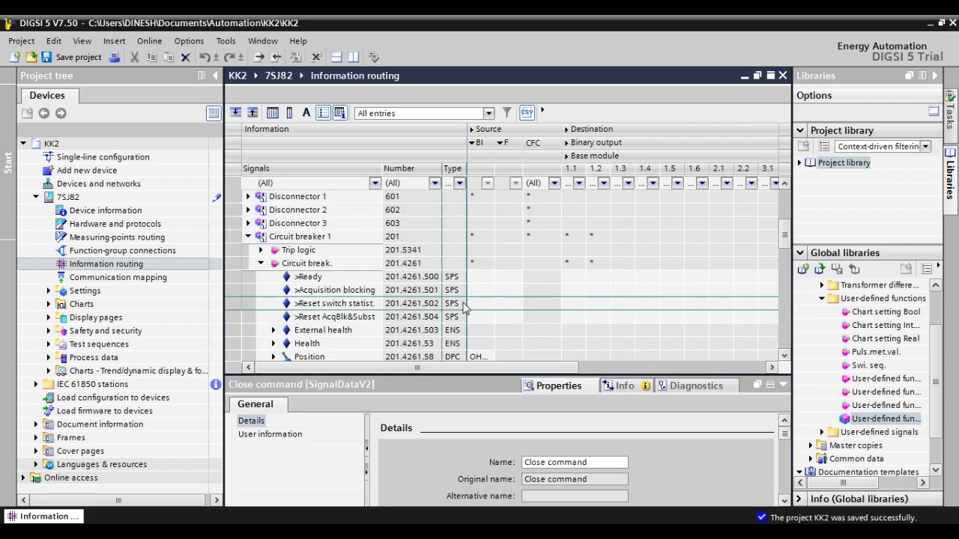
{"action": "scroll", "coordinate": [374, 307], "scroll_direction": "down", "scroll_amount": 2}
{"action": "left_click", "coordinate": [573, 290]}
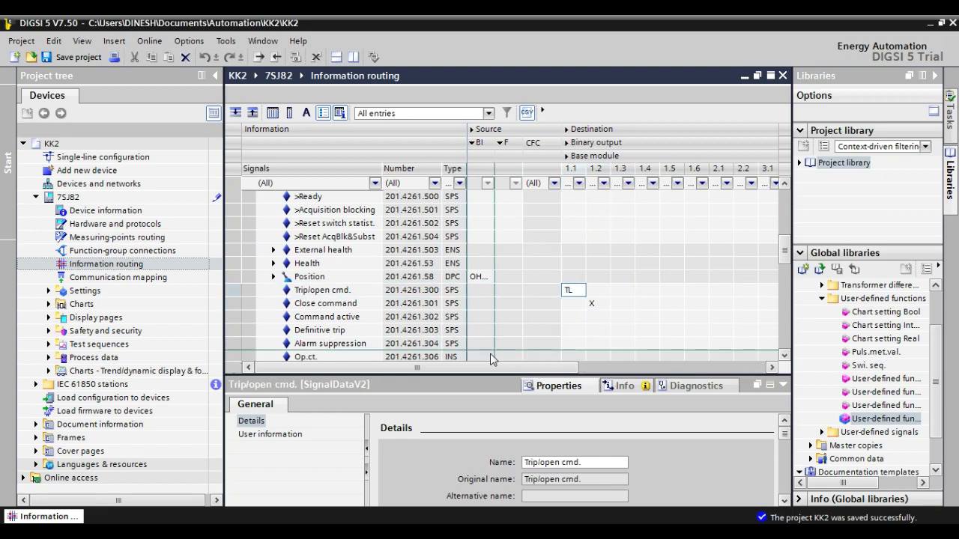
Step: Collapse the Circuit break. block and the Circuit breaker 1 group in the signal list
{"action": "scroll", "coordinate": [318, 303], "scroll_direction": "up", "scroll_amount": 1}
{"action": "left_click", "coordinate": [261, 223]}
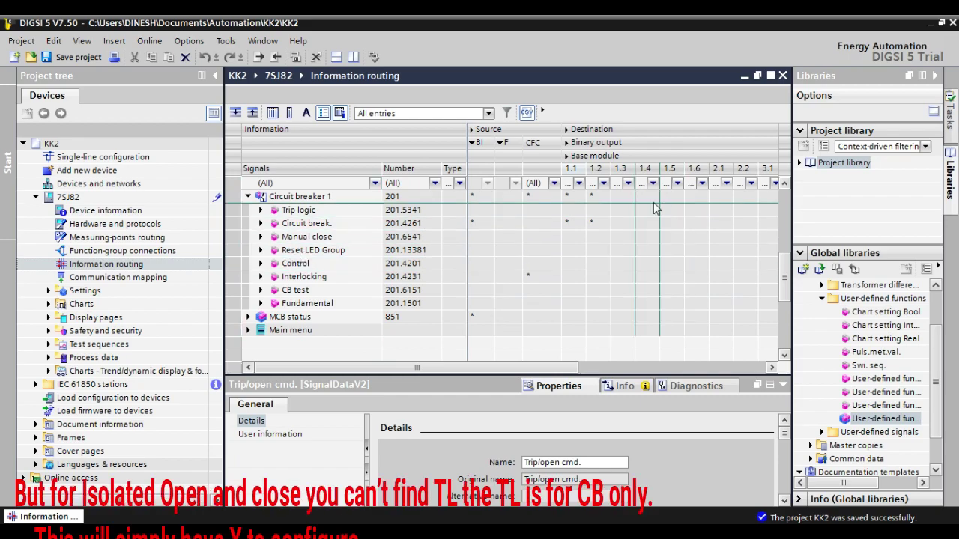
{"action": "scroll", "coordinate": [614, 232], "scroll_direction": "up", "scroll_amount": 1}
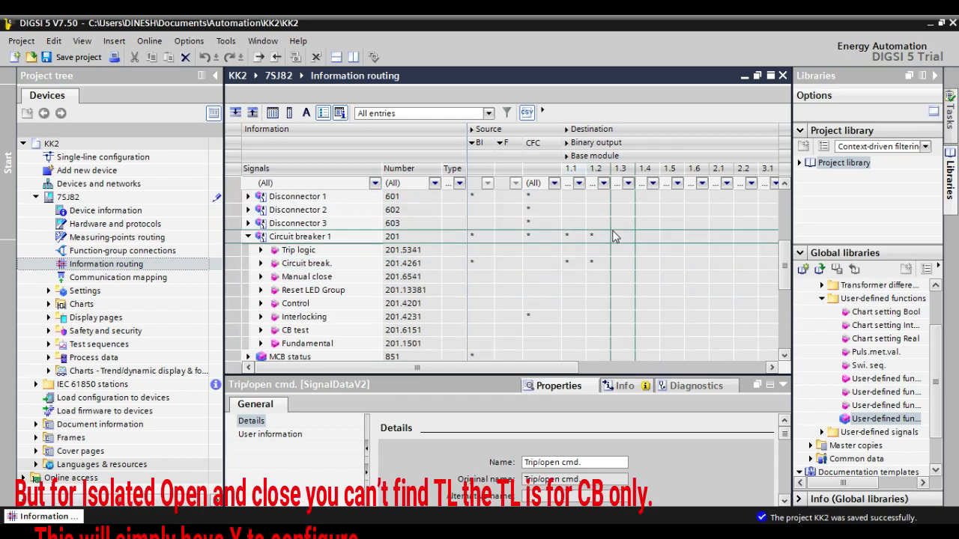
{"action": "left_click", "coordinate": [255, 238]}
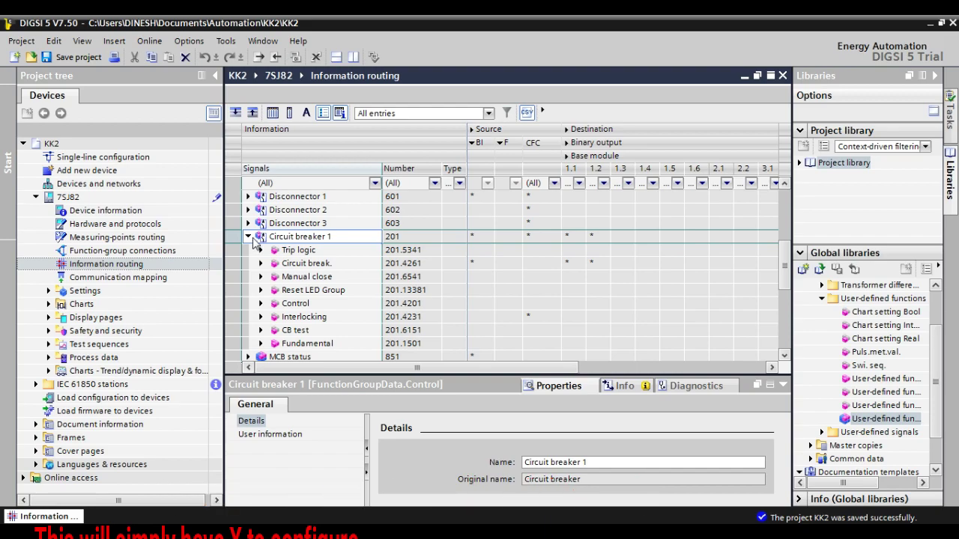
{"action": "left_click", "coordinate": [251, 237]}
{"action": "scroll", "coordinate": [255, 246], "scroll_direction": "up", "scroll_amount": 1}
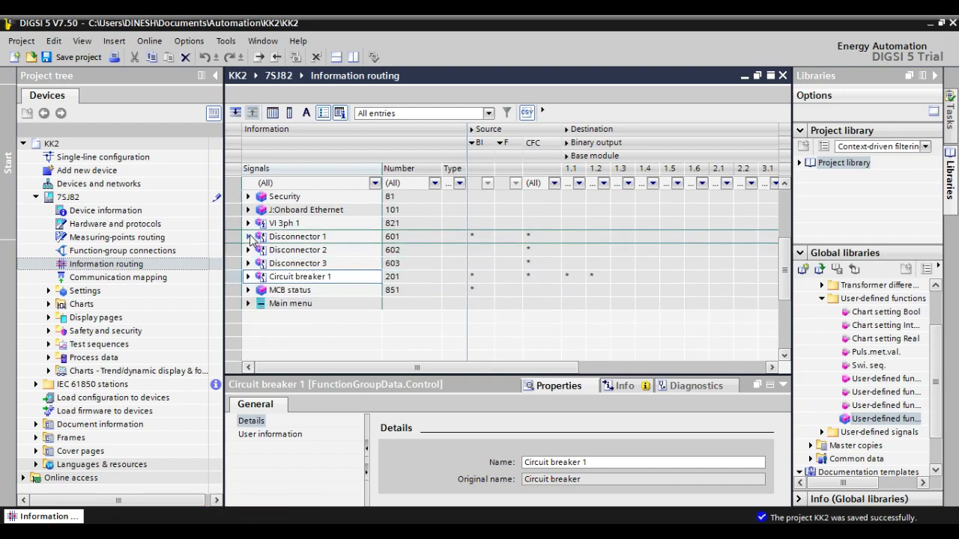
Step: In Disconnector 1's Disconnector block, route Open command to binary output 1.3 and Close command to binary output 1.4 as X (routed)
{"action": "left_click", "coordinate": [249, 237]}
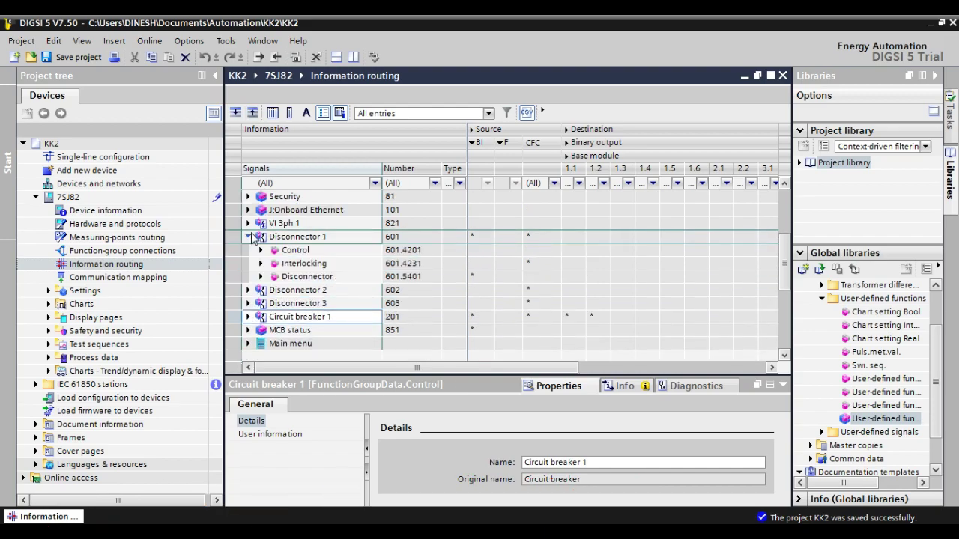
{"action": "left_click", "coordinate": [261, 276]}
{"action": "scroll", "coordinate": [316, 302], "scroll_direction": "down", "scroll_amount": 1}
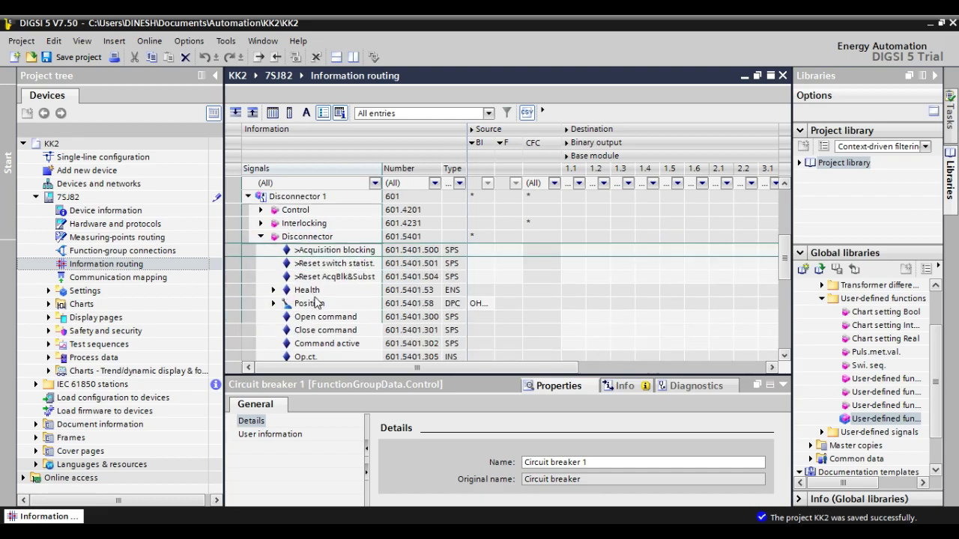
{"action": "right_click", "coordinate": [624, 325]}
{"action": "left_click", "coordinate": [652, 340]}
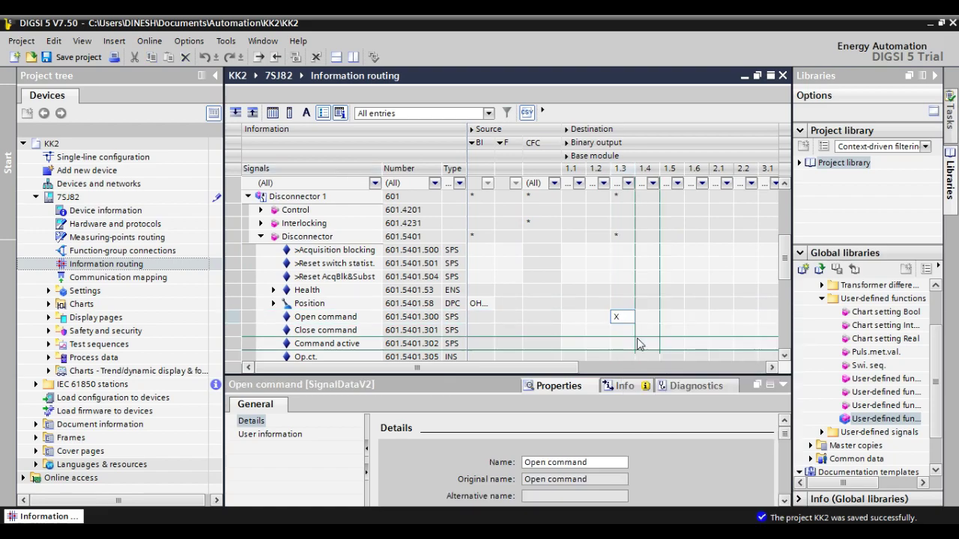
{"action": "right_click", "coordinate": [638, 334]}
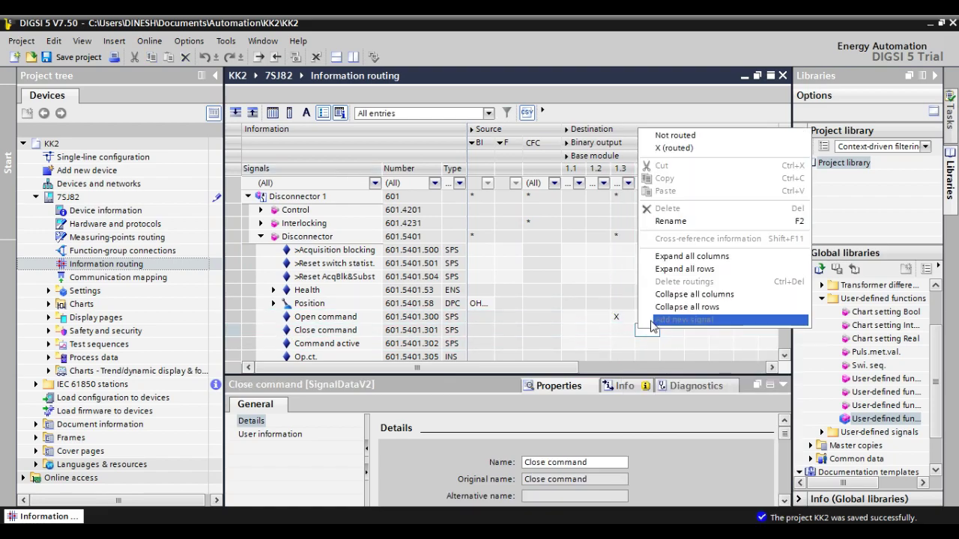
{"action": "left_click", "coordinate": [666, 152]}
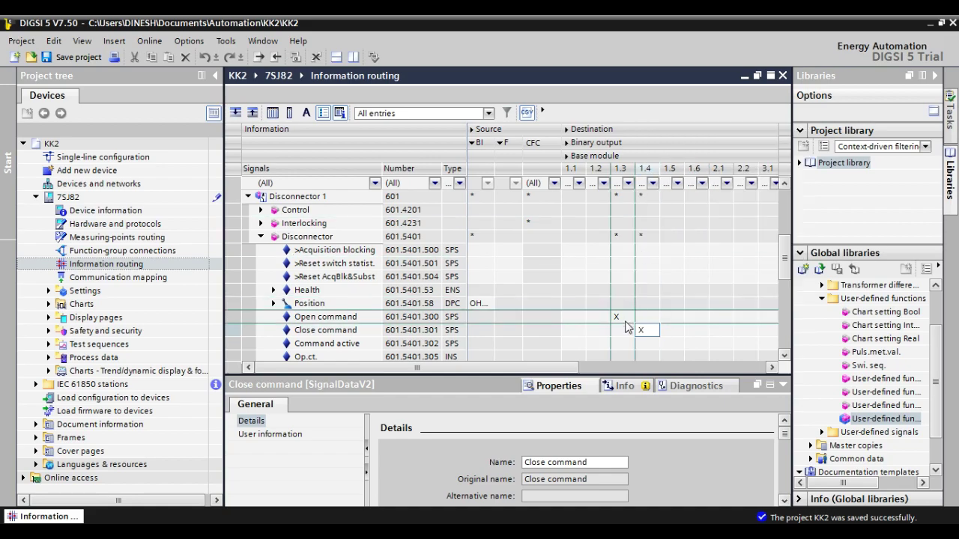
Step: In the MCB status group's Reset LED Group, route Protection trip to binary output 1.5 as U (unlatched)
{"action": "left_click", "coordinate": [260, 237]}
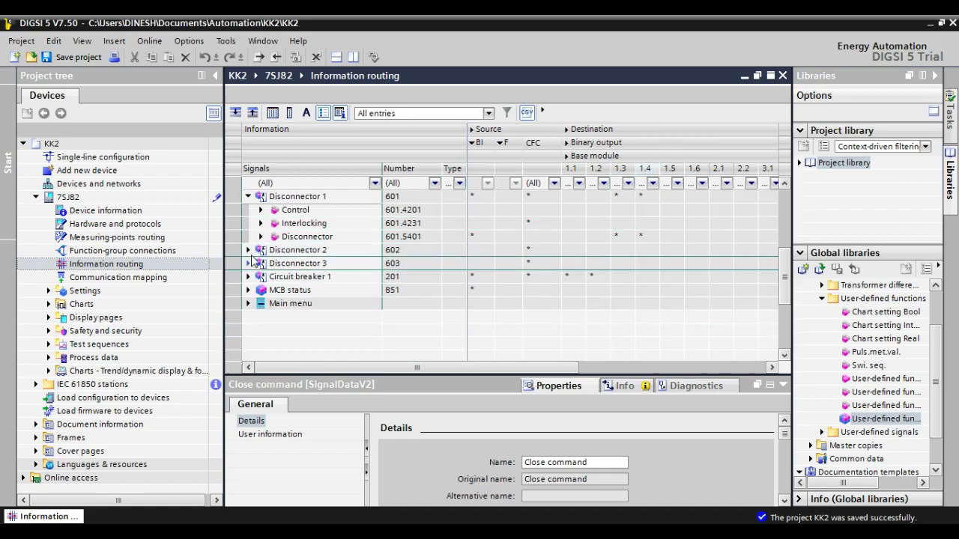
{"action": "left_click", "coordinate": [248, 291]}
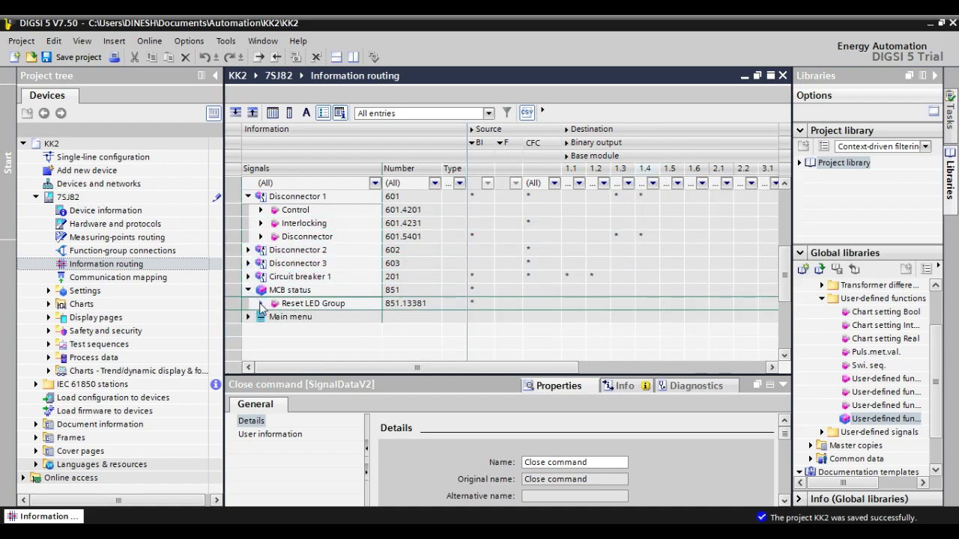
{"action": "left_click", "coordinate": [261, 305]}
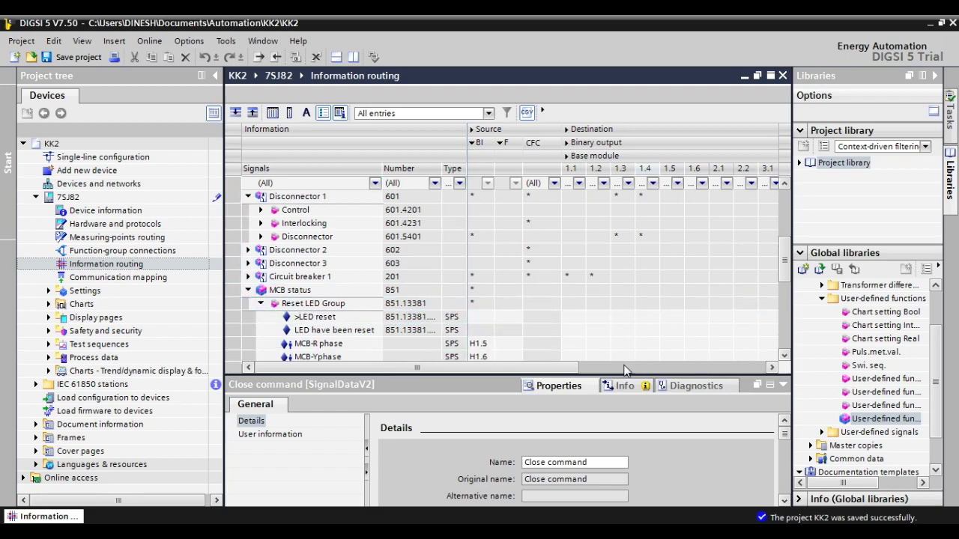
{"action": "scroll", "coordinate": [667, 329], "scroll_direction": "down", "scroll_amount": 2}
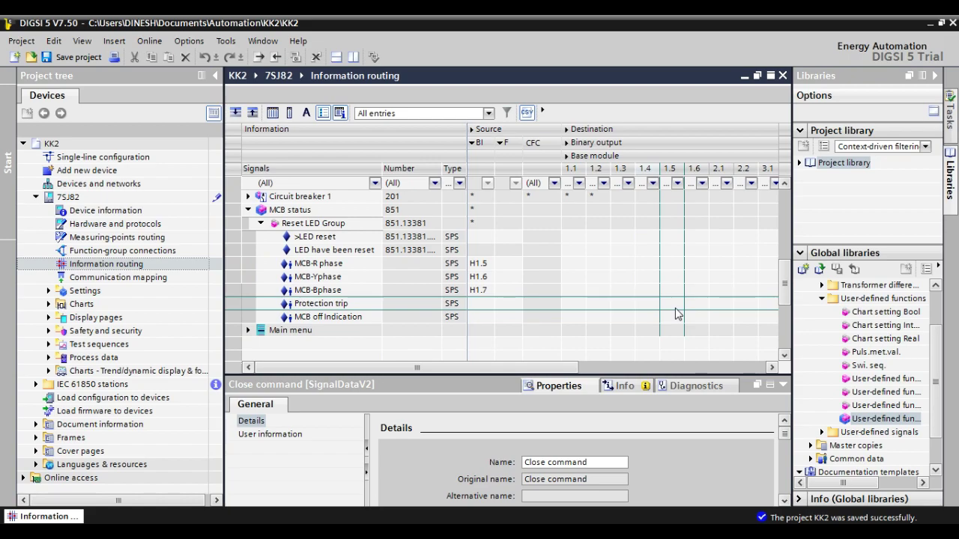
{"action": "right_click", "coordinate": [677, 308]}
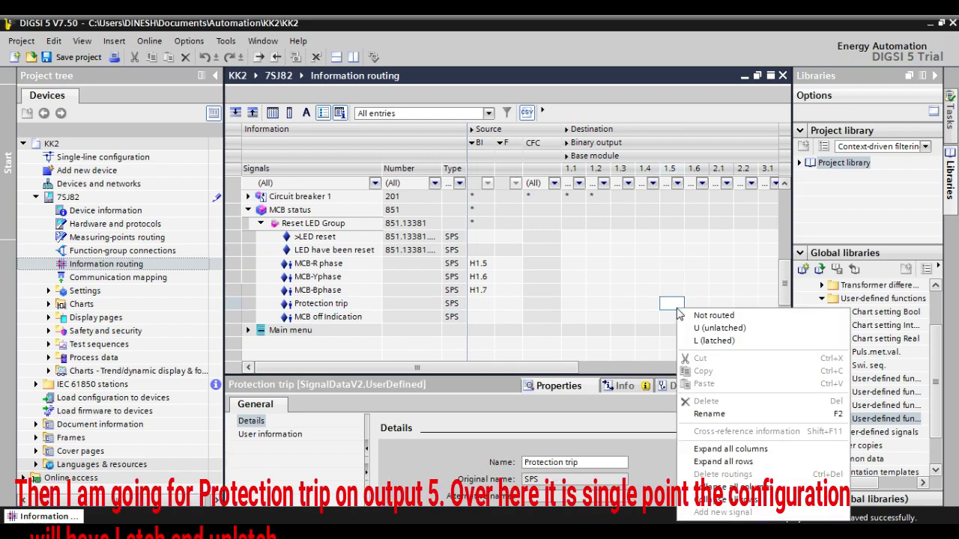
{"action": "left_click", "coordinate": [714, 342]}
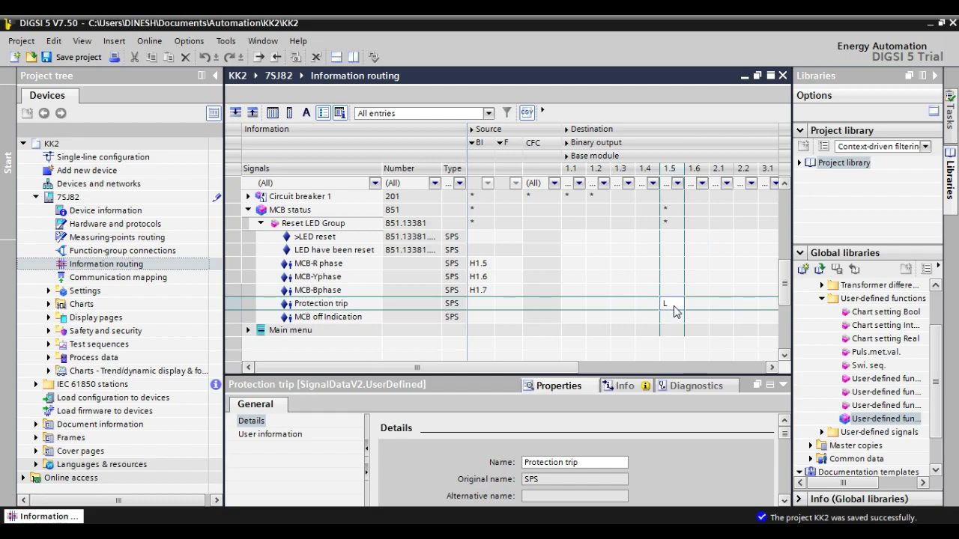
{"action": "right_click", "coordinate": [673, 311]}
{"action": "left_click", "coordinate": [678, 326]}
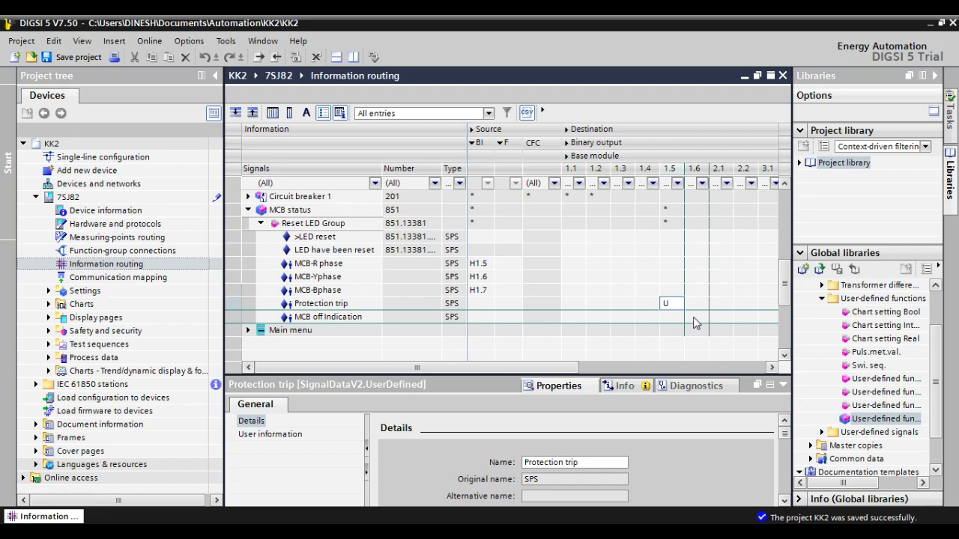
Step: Route MCB off Indication to binary output 1.6 as U (unlatched)
{"action": "left_click", "coordinate": [694, 323]}
{"action": "right_click", "coordinate": [693, 322]}
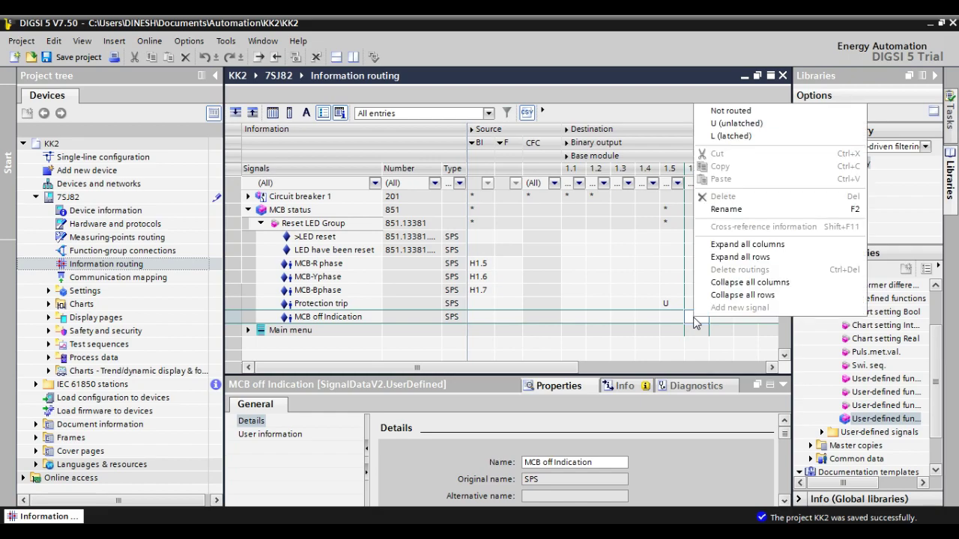
{"action": "left_click", "coordinate": [739, 126]}
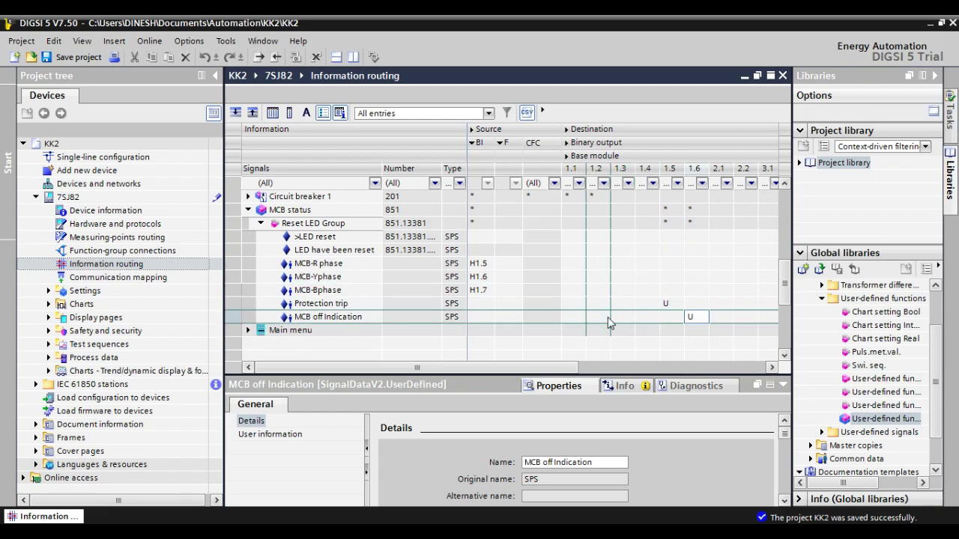
Step: Collapse the Reset LED Group block and the MCB status group in the signal list
{"action": "left_click", "coordinate": [250, 210]}
{"action": "left_click", "coordinate": [249, 210]}
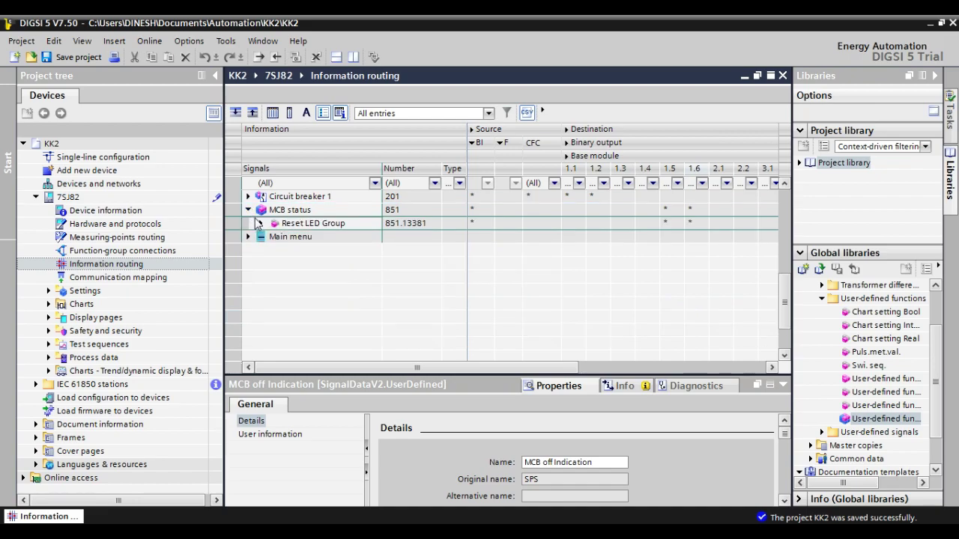
{"action": "left_click", "coordinate": [249, 210]}
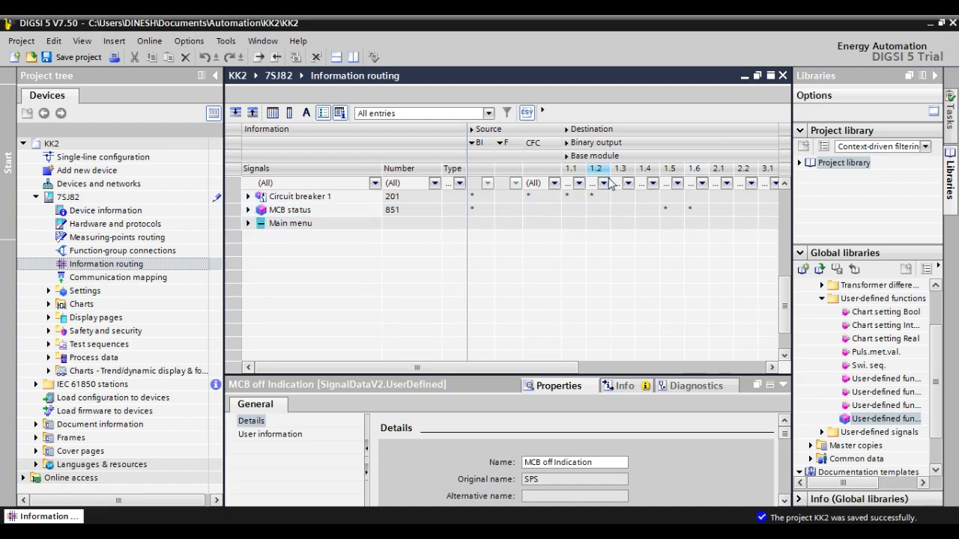
Step: Collapse the Binary output destination columns and the Disconnector 1 signal group
{"action": "left_click", "coordinate": [614, 143]}
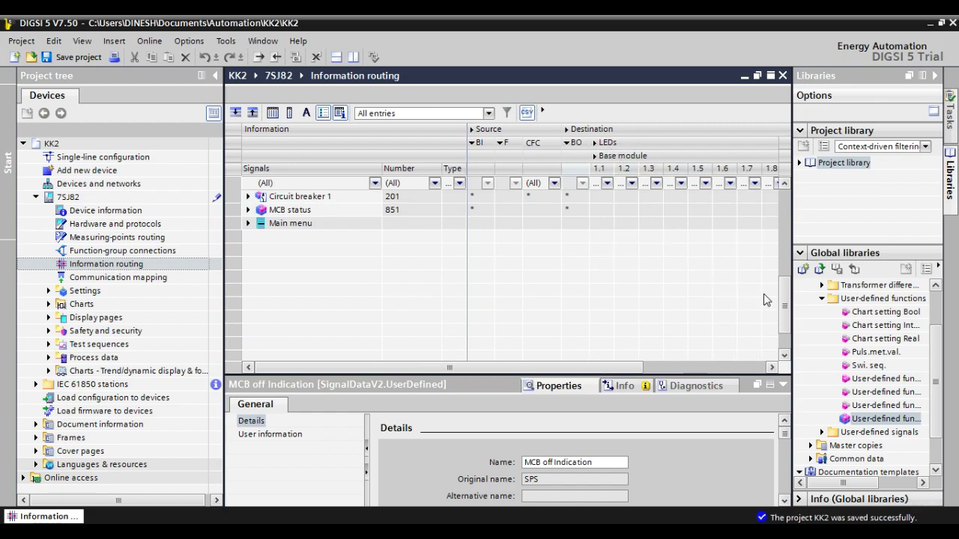
{"action": "left_click_drag", "start_coordinate": [782, 303], "coordinate": [783, 243]}
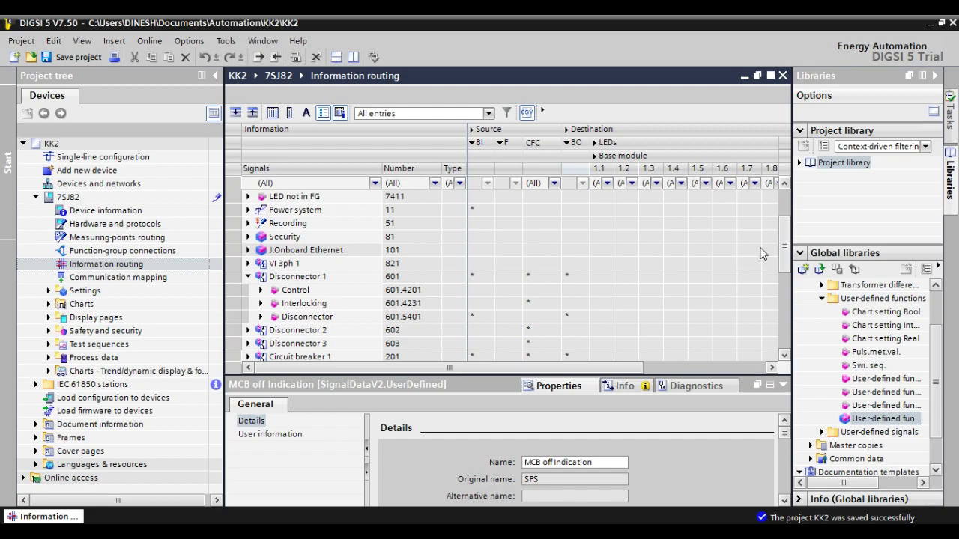
{"action": "left_click", "coordinate": [248, 278]}
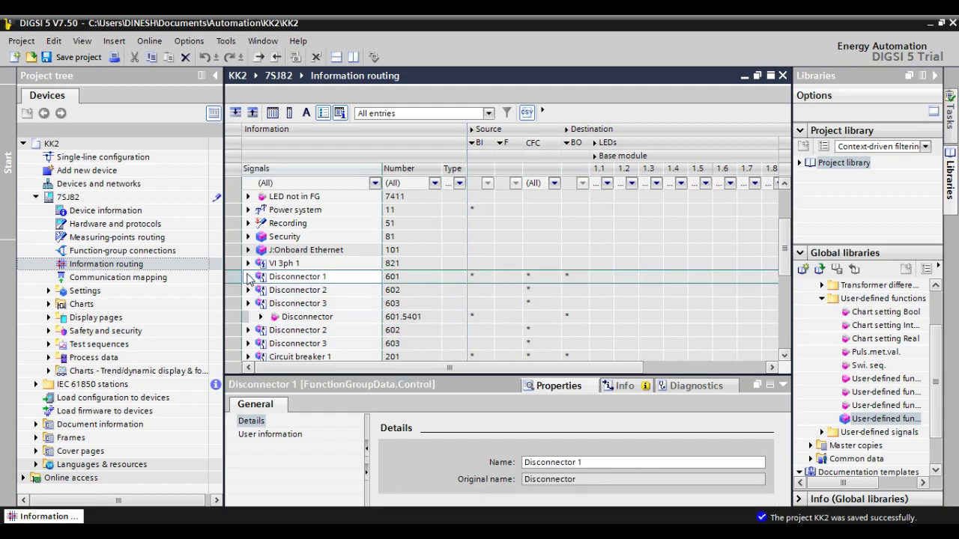
{"action": "left_click", "coordinate": [248, 277]}
Step: In VI 3ph 1, route the general Operate signal of 50/51 OC-3ph-B1 stage Inverse-T 1 to LED 1.1 as L (latched)
{"action": "scroll", "coordinate": [260, 294], "scroll_direction": "up", "scroll_amount": 2}
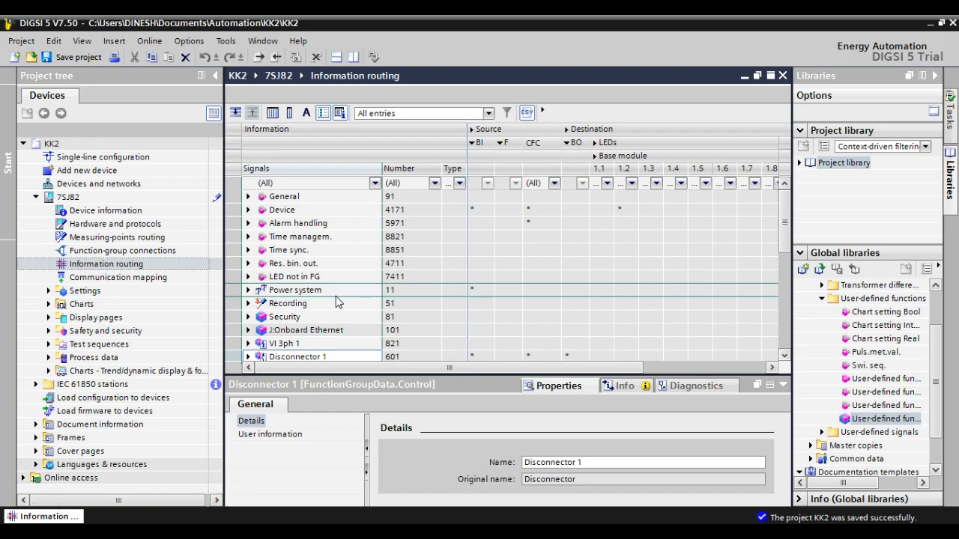
{"action": "scroll", "coordinate": [341, 308], "scroll_direction": "down", "scroll_amount": 1}
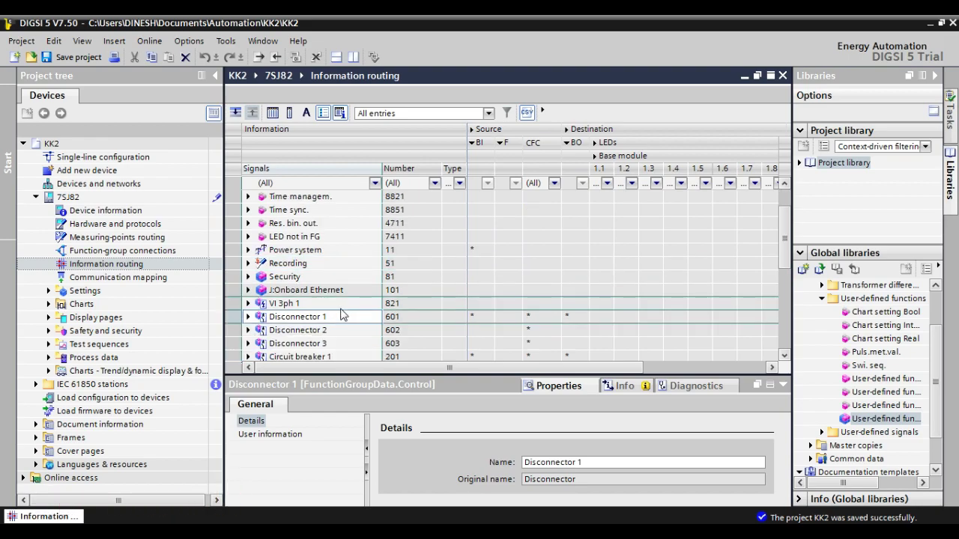
{"action": "left_click", "coordinate": [248, 304]}
{"action": "scroll", "coordinate": [291, 322], "scroll_direction": "down", "scroll_amount": 2}
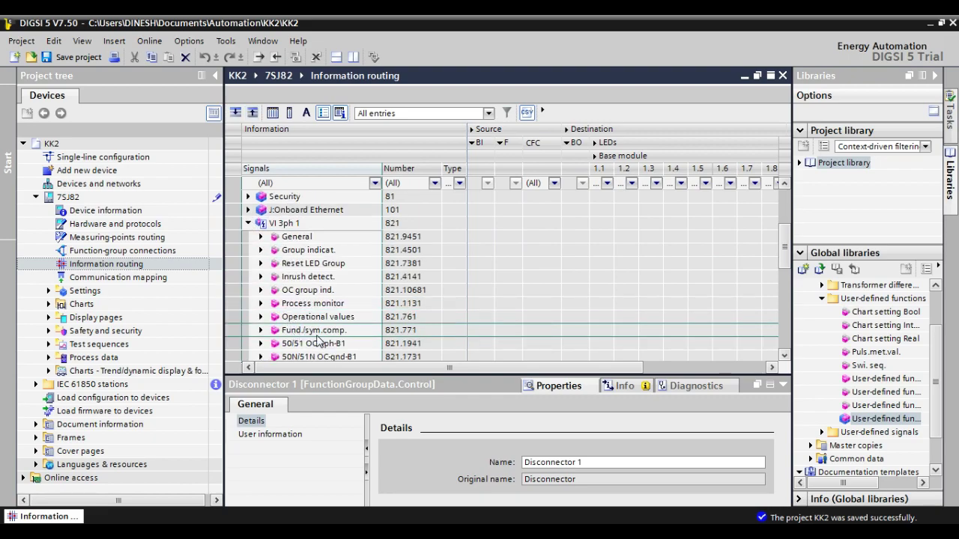
{"action": "scroll", "coordinate": [318, 341], "scroll_direction": "down", "scroll_amount": 1}
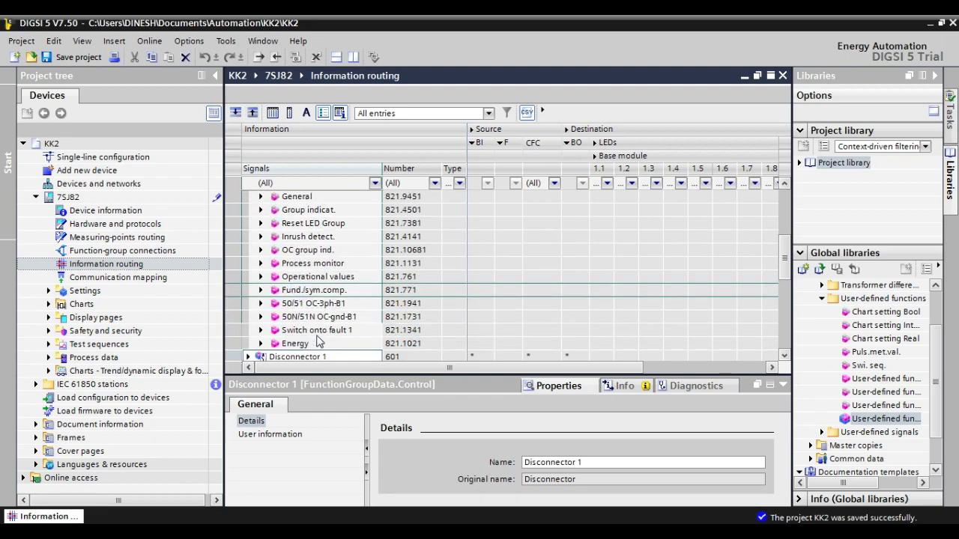
{"action": "left_click", "coordinate": [261, 304]}
{"action": "scroll", "coordinate": [329, 319], "scroll_direction": "down", "scroll_amount": 1}
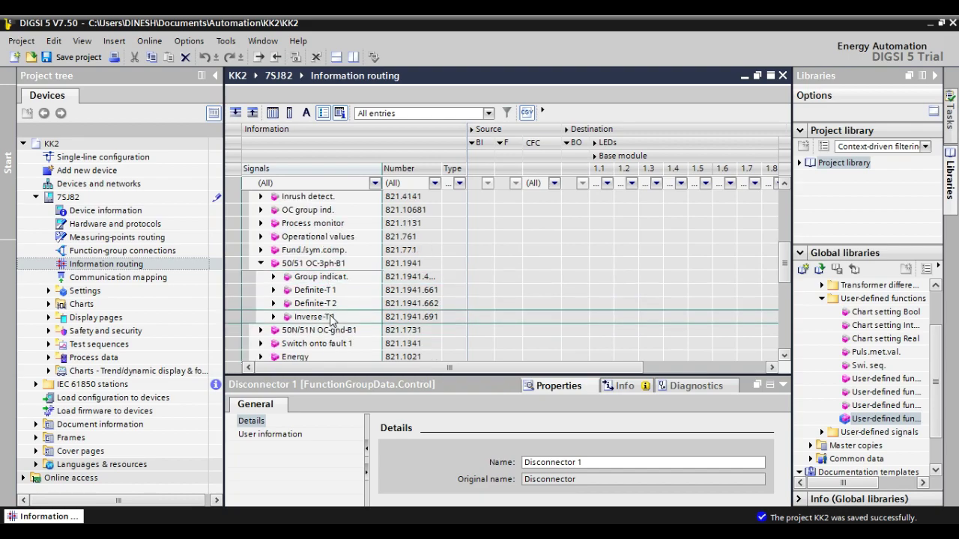
{"action": "scroll", "coordinate": [339, 321], "scroll_direction": "down", "scroll_amount": 1}
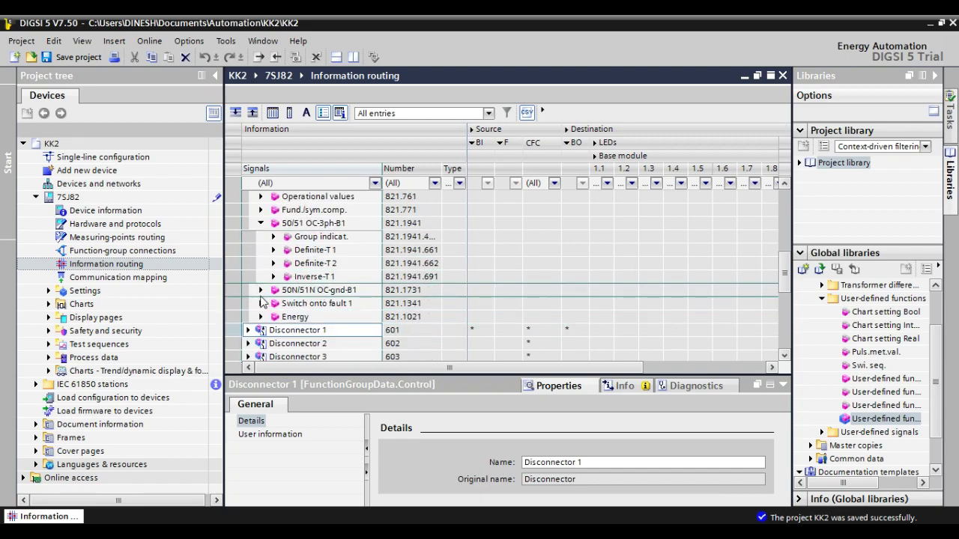
{"action": "left_click", "coordinate": [275, 278]}
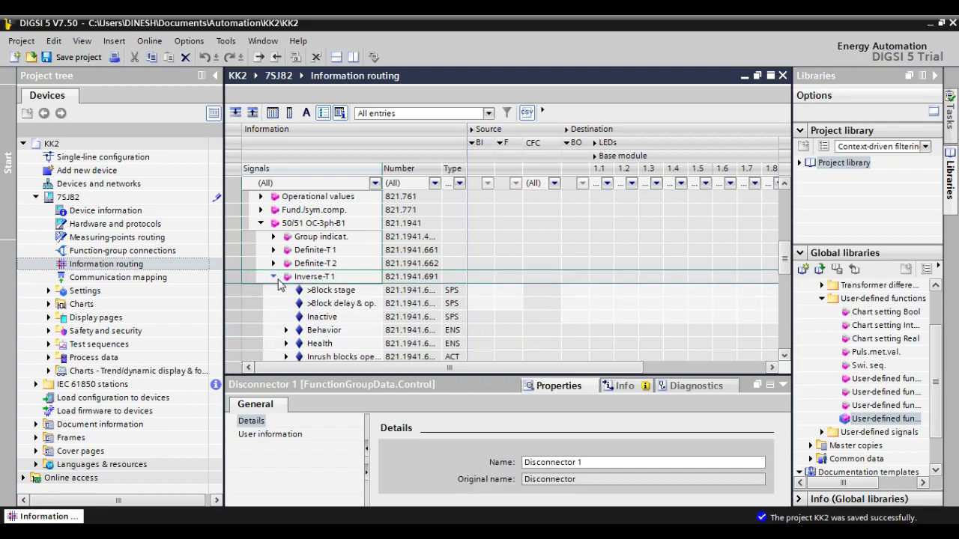
{"action": "scroll", "coordinate": [300, 300], "scroll_direction": "down", "scroll_amount": 2}
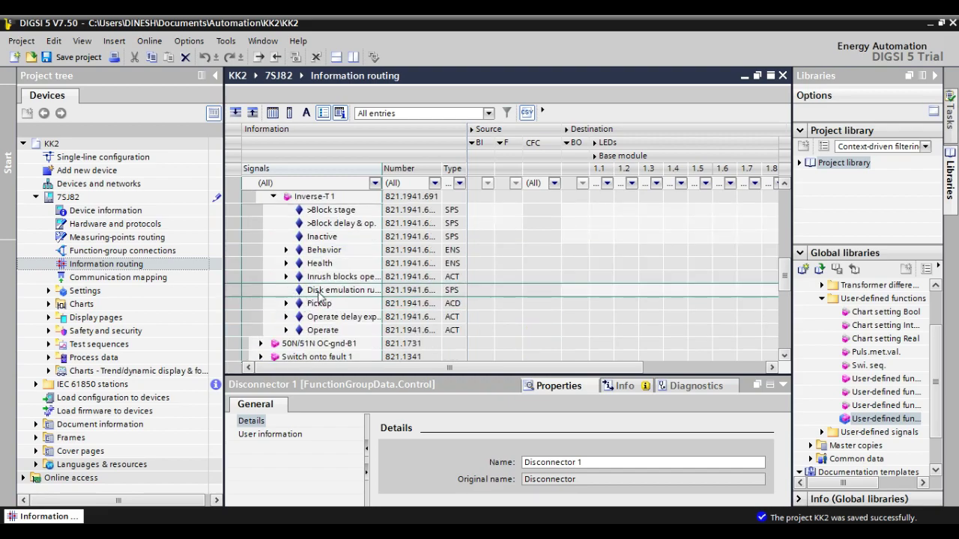
{"action": "left_click", "coordinate": [285, 330]}
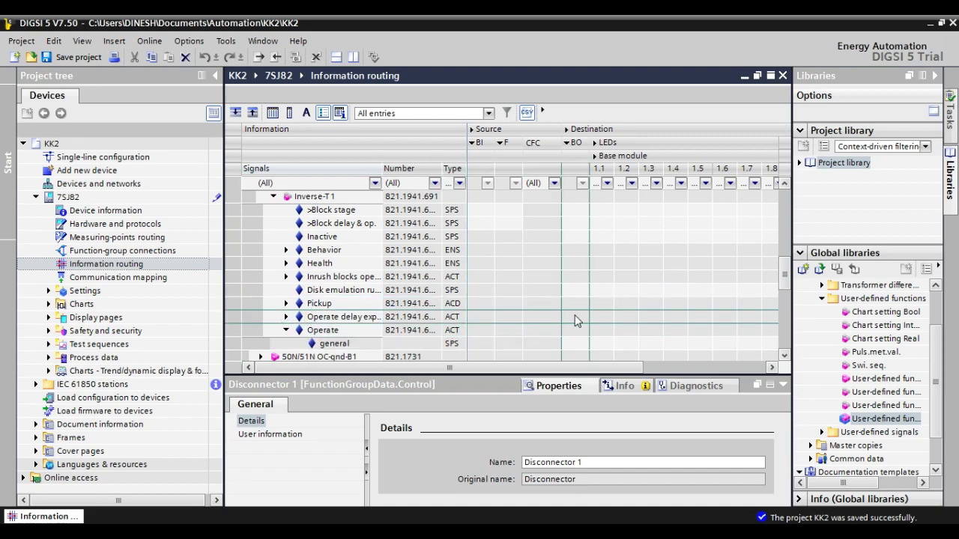
{"action": "right_click", "coordinate": [604, 348]}
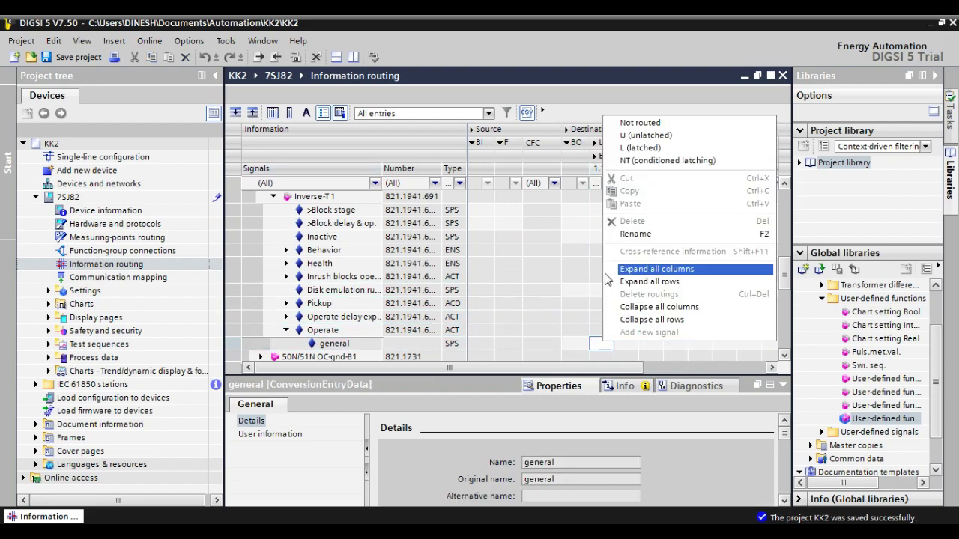
{"action": "left_click", "coordinate": [642, 149]}
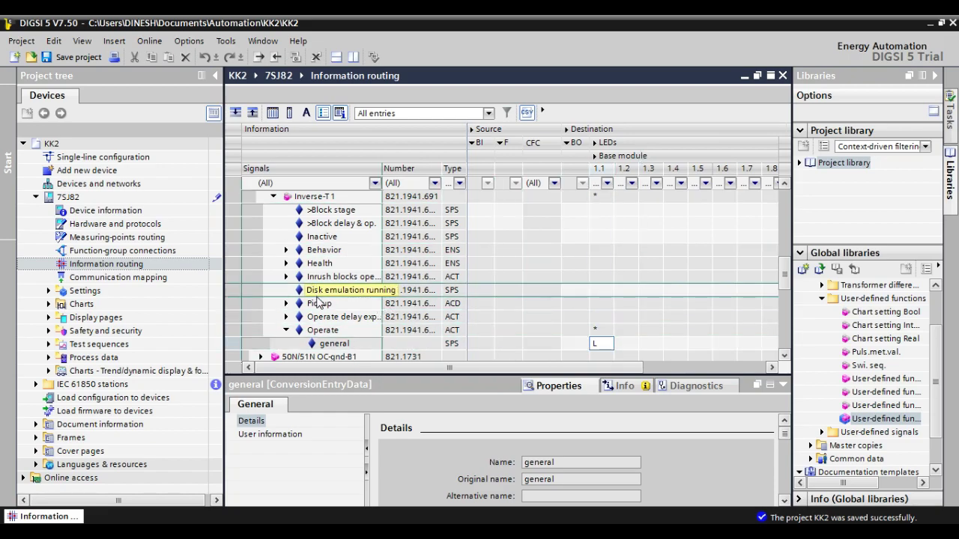
Step: Route the general Operate signal of 50N/51N OC-gnd-B1 stage Definite-T 1 to LED 1.2 as L (latched)
{"action": "scroll", "coordinate": [316, 299], "scroll_direction": "down", "scroll_amount": 2}
{"action": "left_click", "coordinate": [260, 277]}
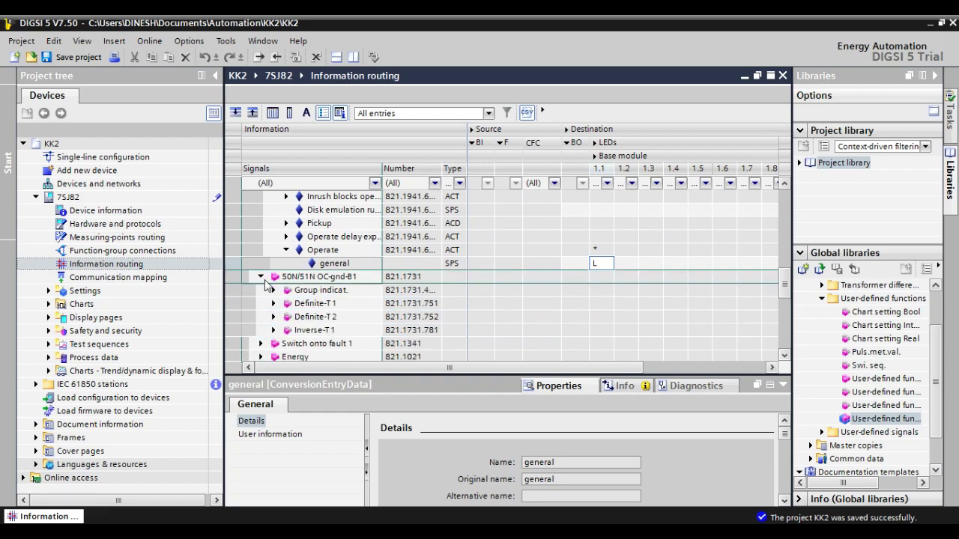
{"action": "left_click", "coordinate": [285, 307]}
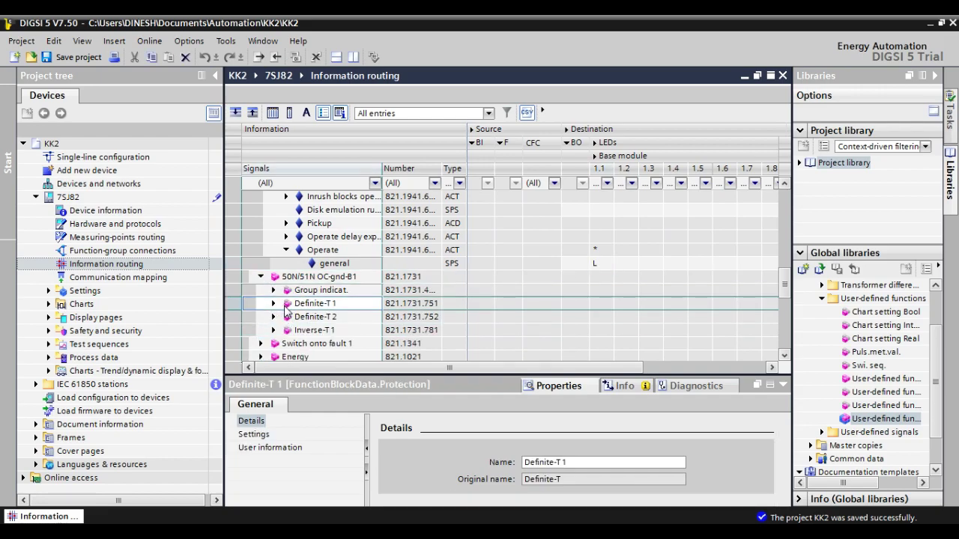
{"action": "left_click", "coordinate": [274, 304]}
{"action": "scroll", "coordinate": [304, 333], "scroll_direction": "down", "scroll_amount": 2}
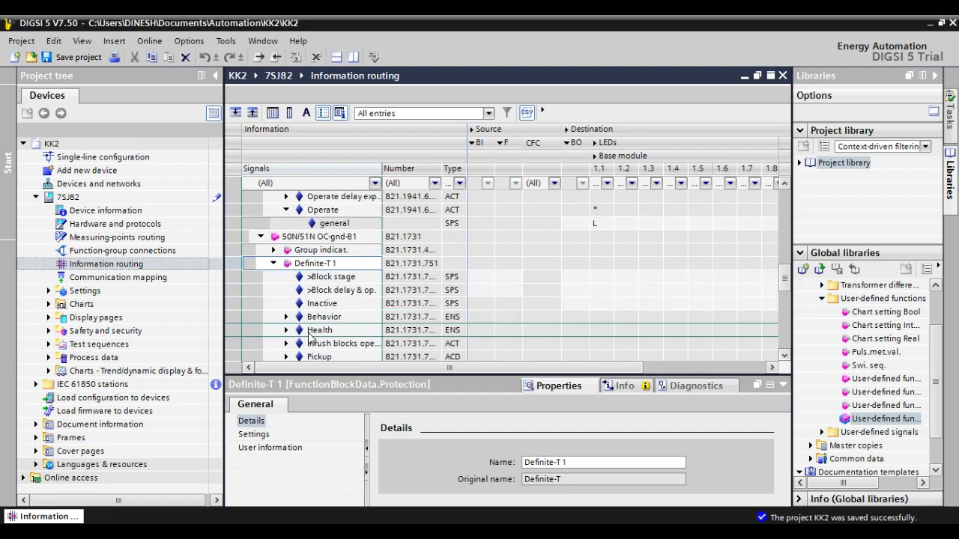
{"action": "left_click", "coordinate": [285, 343]}
{"action": "scroll", "coordinate": [315, 339], "scroll_direction": "down", "scroll_amount": 1}
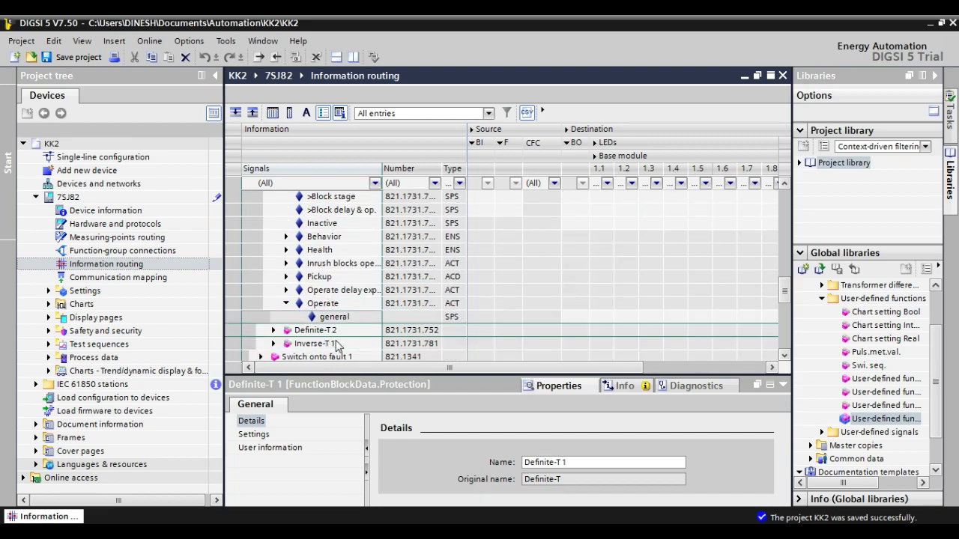
{"action": "right_click", "coordinate": [619, 315]}
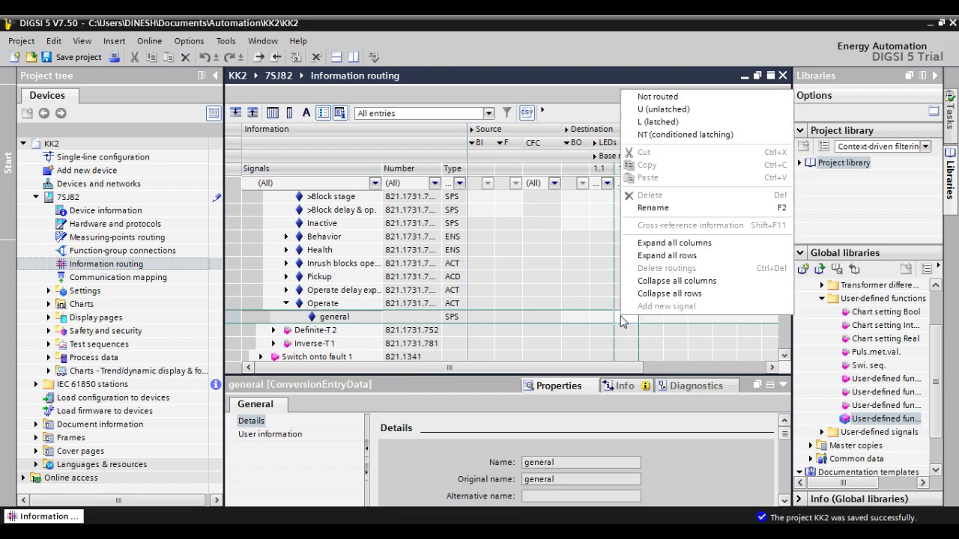
{"action": "left_click", "coordinate": [665, 123]}
Step: Expand stage Definite-T 2 of 50N/51N OC-gnd-B1 and review the LED routings of the neighbouring overcurrent stages
{"action": "scroll", "coordinate": [285, 292], "scroll_direction": "down", "scroll_amount": 1}
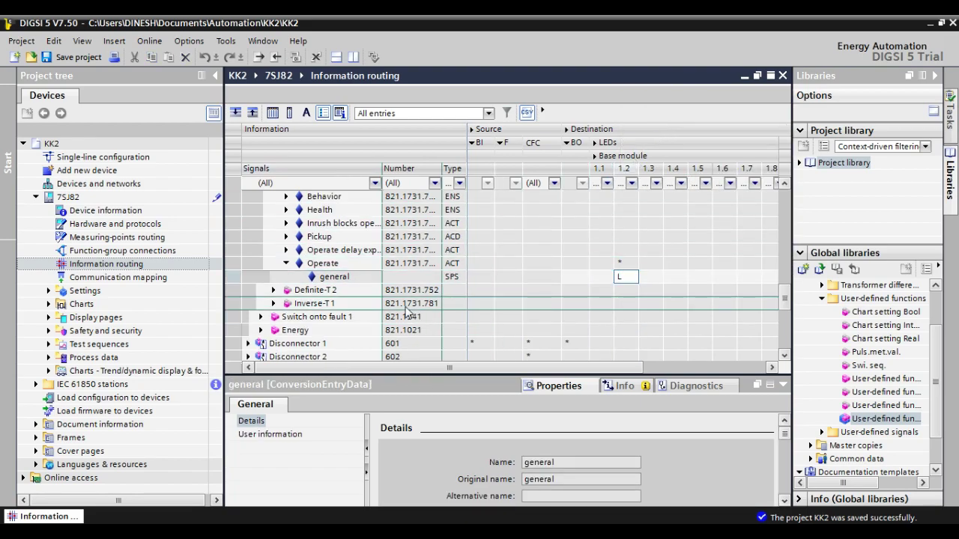
{"action": "left_click", "coordinate": [275, 291]}
{"action": "scroll", "coordinate": [326, 317], "scroll_direction": "up", "scroll_amount": 2}
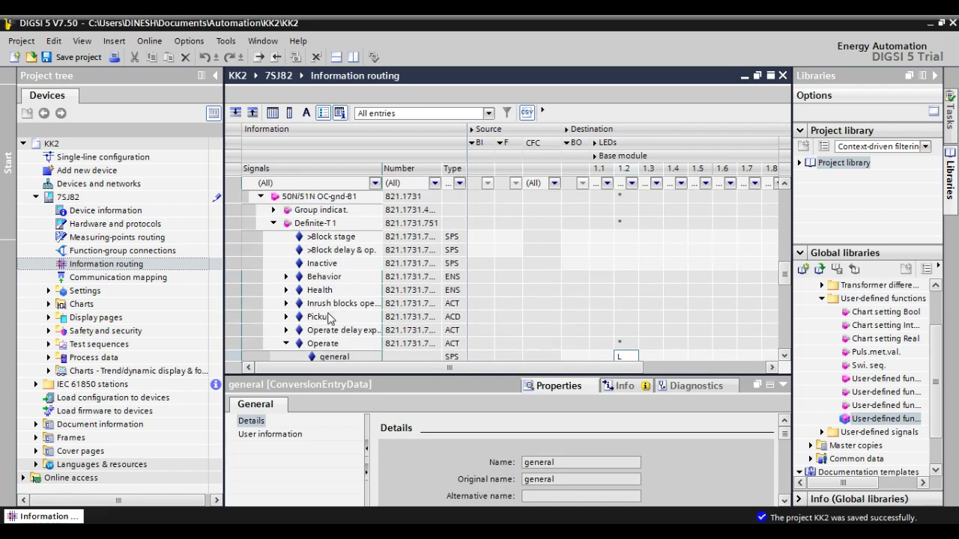
{"action": "scroll", "coordinate": [328, 319], "scroll_direction": "up", "scroll_amount": 1}
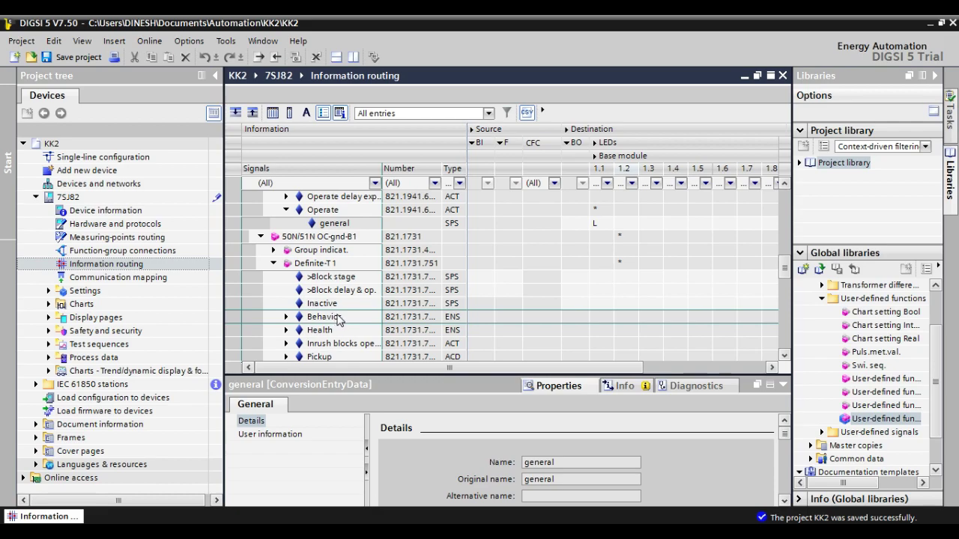
{"action": "scroll", "coordinate": [341, 321], "scroll_direction": "down", "scroll_amount": 3}
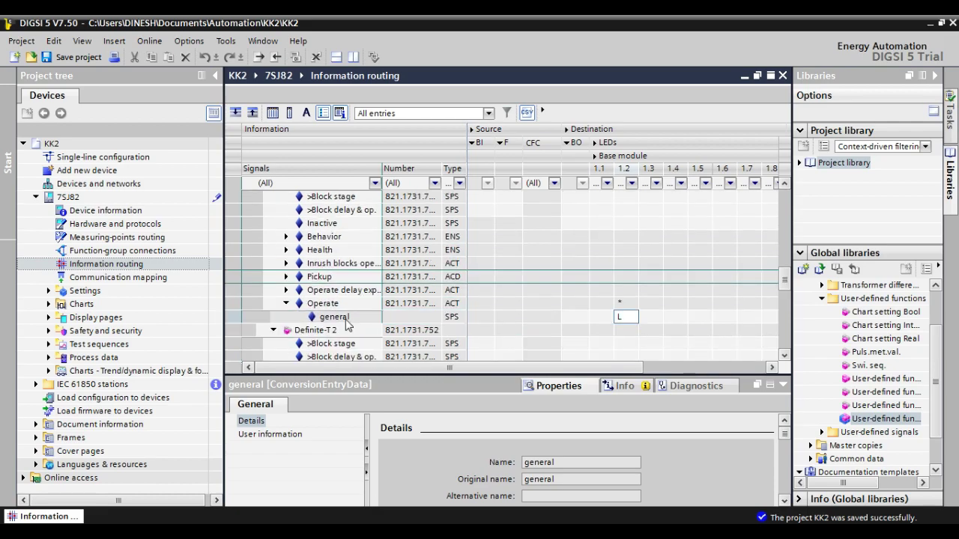
{"action": "scroll", "coordinate": [346, 323], "scroll_direction": "down", "scroll_amount": 1}
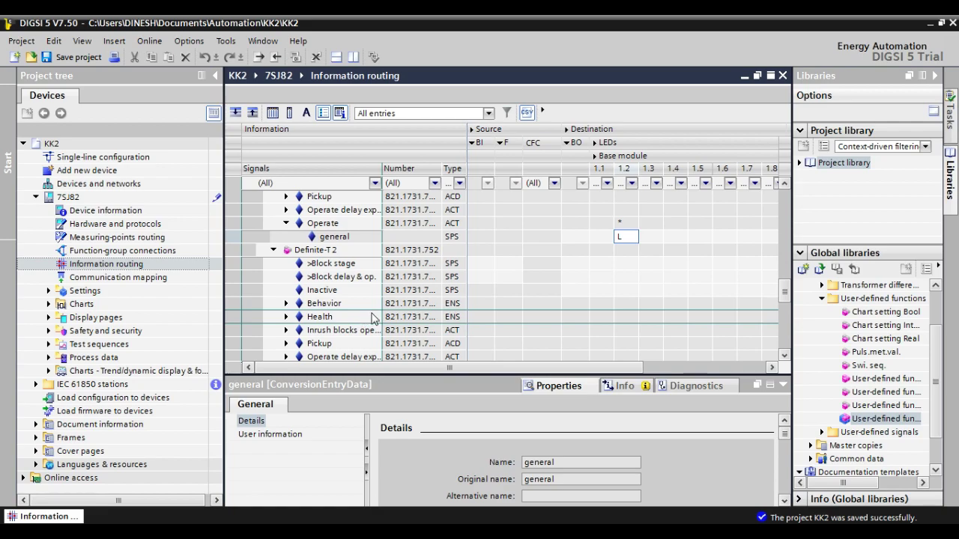
{"action": "scroll", "coordinate": [378, 318], "scroll_direction": "down", "scroll_amount": 1}
Step: Route the general Operate signal of 50/51 OC-3ph-B1 stage Definite-T 1 to LED 1.1 as L (latched)
{"action": "scroll", "coordinate": [515, 317], "scroll_direction": "up", "scroll_amount": 4}
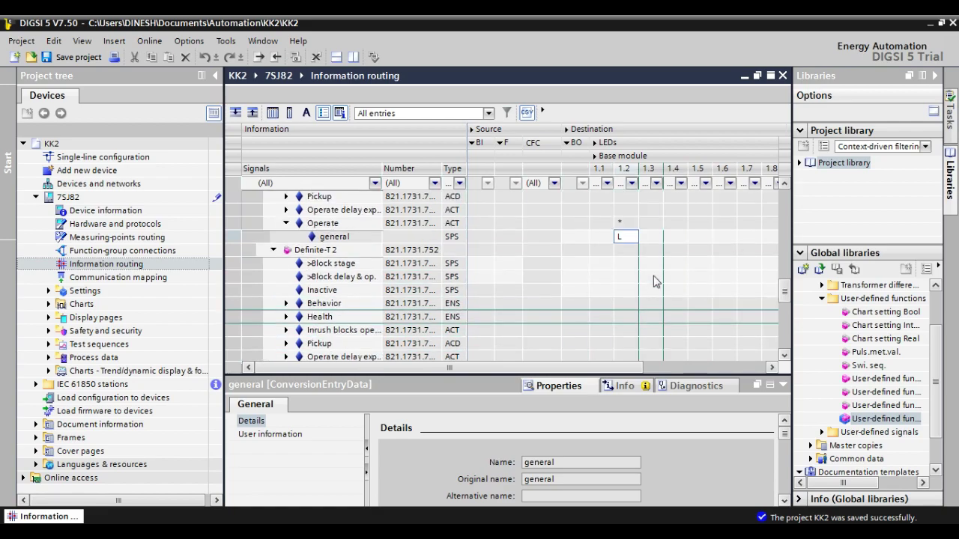
{"action": "scroll", "coordinate": [419, 330], "scroll_direction": "up", "scroll_amount": 6}
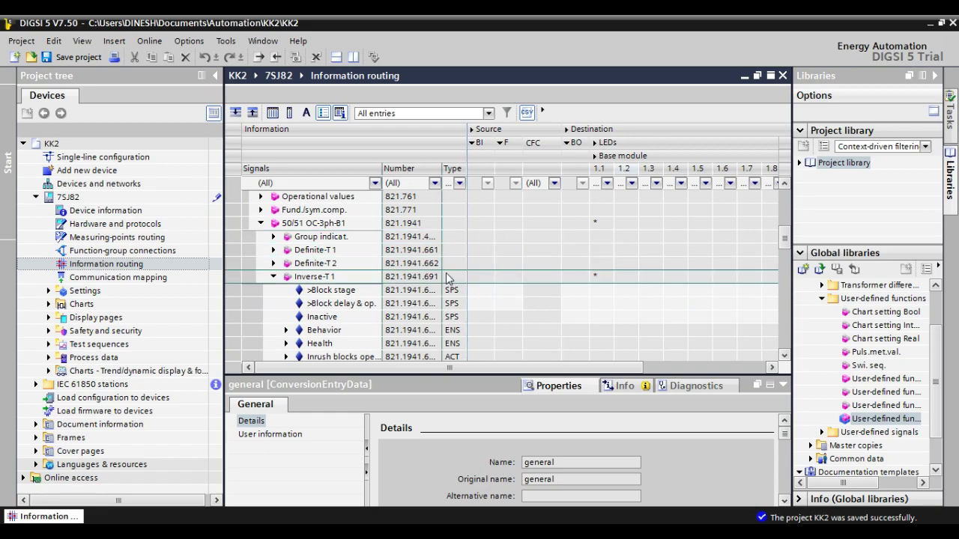
{"action": "left_click", "coordinate": [274, 251]}
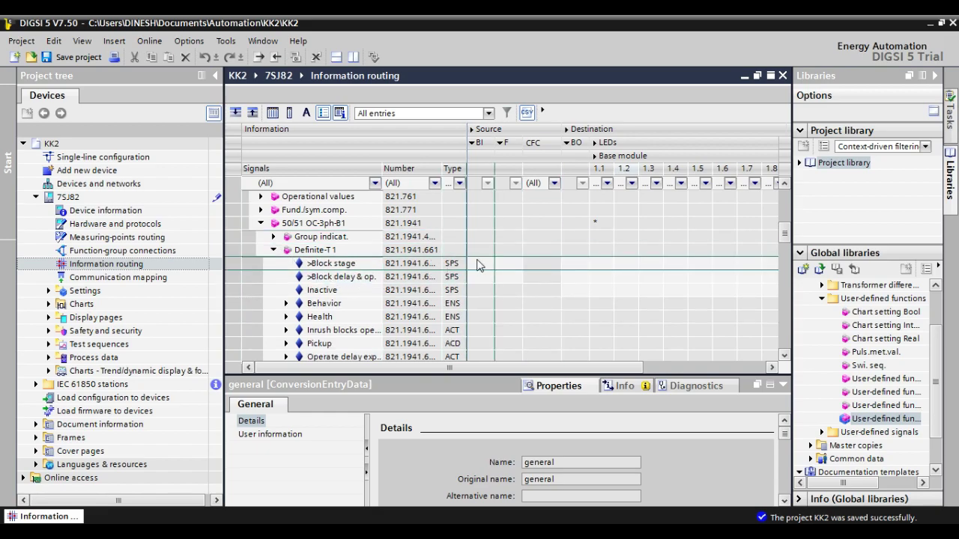
{"action": "scroll", "coordinate": [478, 267], "scroll_direction": "down", "scroll_amount": 1}
{"action": "scroll", "coordinate": [326, 291], "scroll_direction": "down", "scroll_amount": 1}
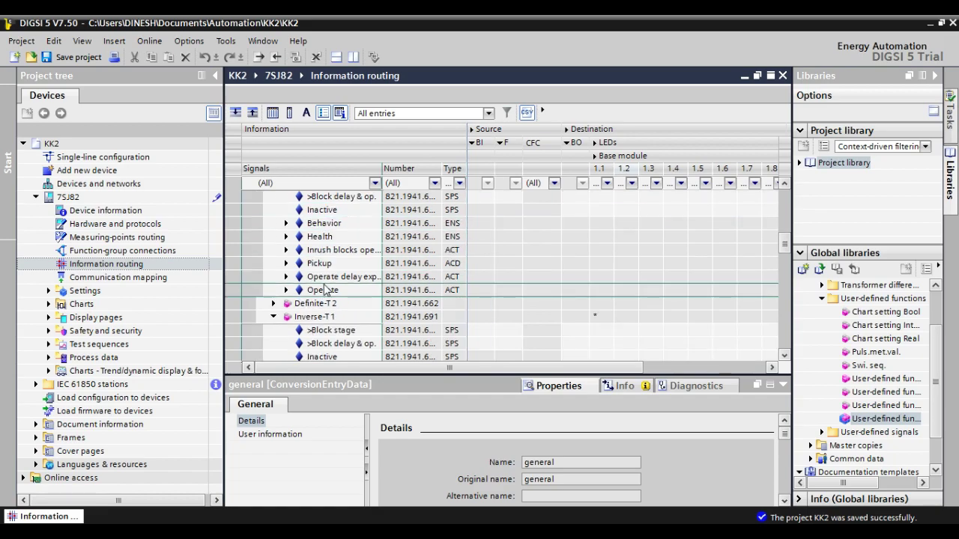
{"action": "left_click", "coordinate": [285, 290]}
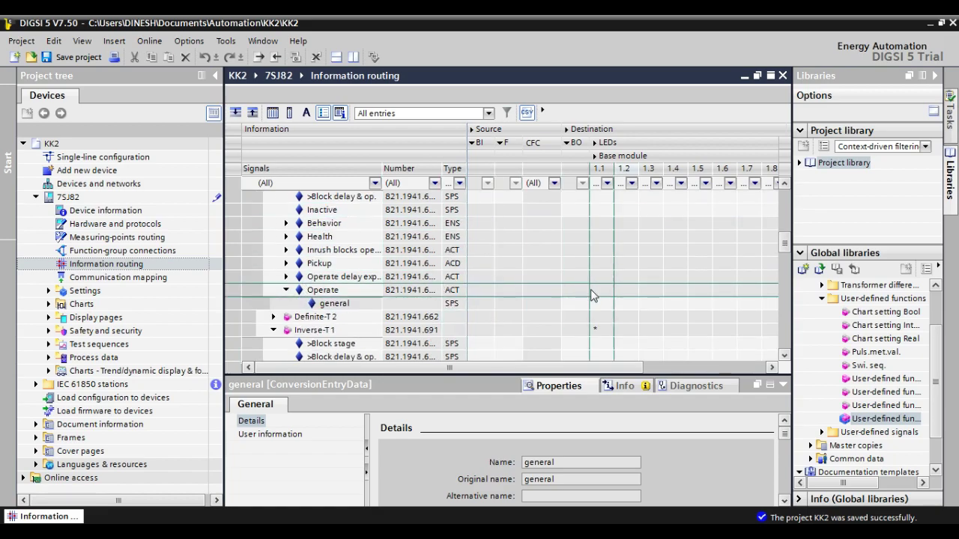
{"action": "right_click", "coordinate": [600, 304]}
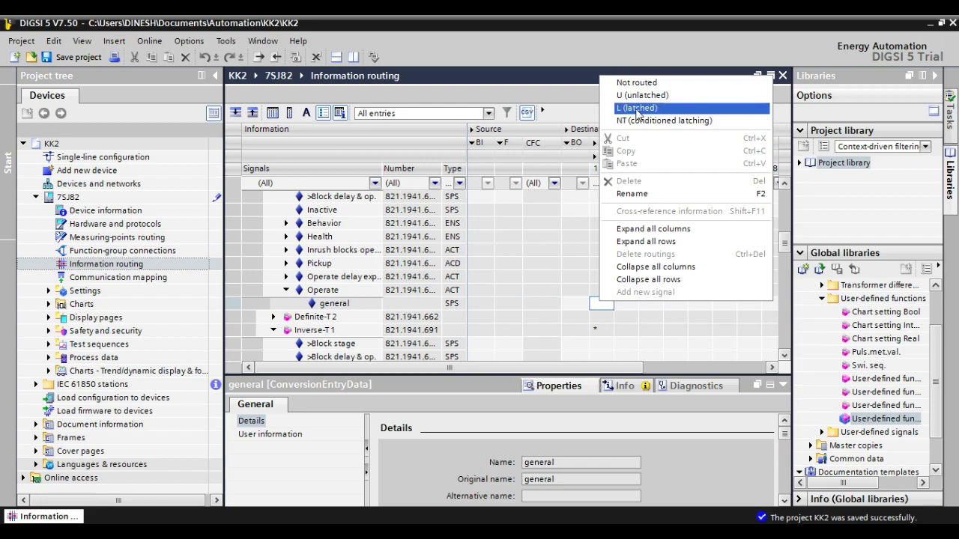
{"action": "left_click", "coordinate": [638, 110]}
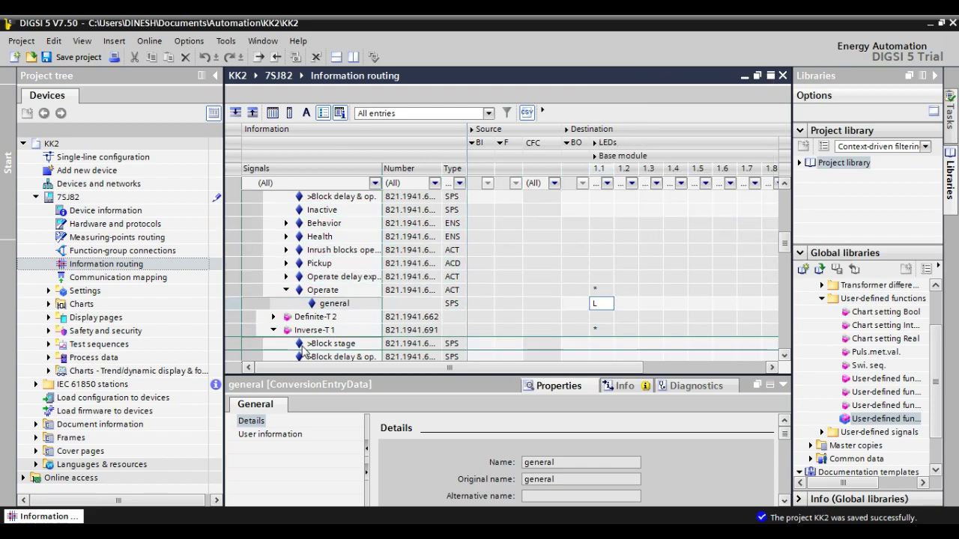
{"action": "scroll", "coordinate": [272, 319], "scroll_direction": "down", "scroll_amount": 1}
{"action": "left_click", "coordinate": [271, 277]}
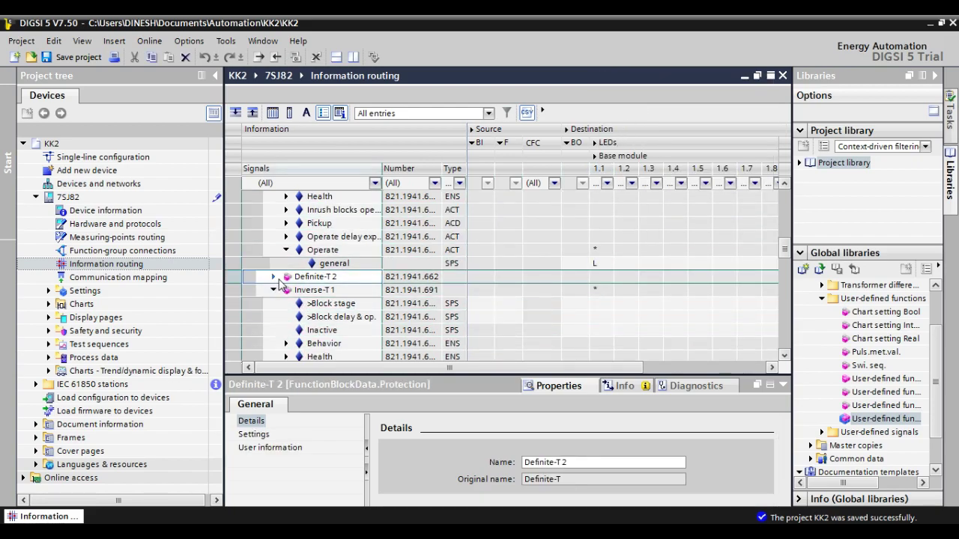
{"action": "left_click", "coordinate": [275, 277]}
{"action": "scroll", "coordinate": [319, 313], "scroll_direction": "down", "scroll_amount": 2}
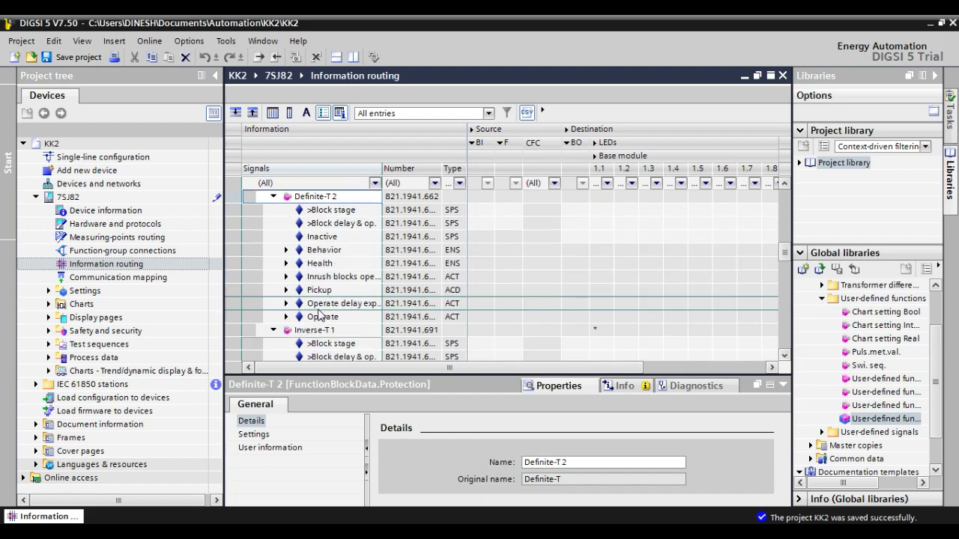
{"action": "scroll", "coordinate": [315, 315], "scroll_direction": "up", "scroll_amount": 2}
{"action": "left_click", "coordinate": [273, 277]}
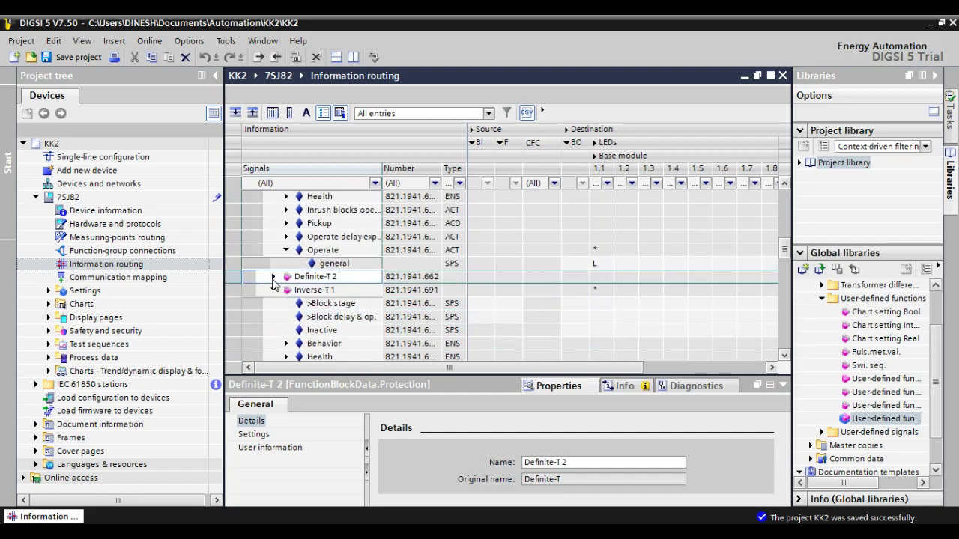
Step: Route the general Operate signal of 50/51 OC-3ph-B1 stage Inverse-T 1 to LED 1.2 as L (latched) and set LED 1.1 to Not routed
{"action": "scroll", "coordinate": [319, 319], "scroll_direction": "down", "scroll_amount": 1}
{"action": "scroll", "coordinate": [335, 317], "scroll_direction": "down", "scroll_amount": 1}
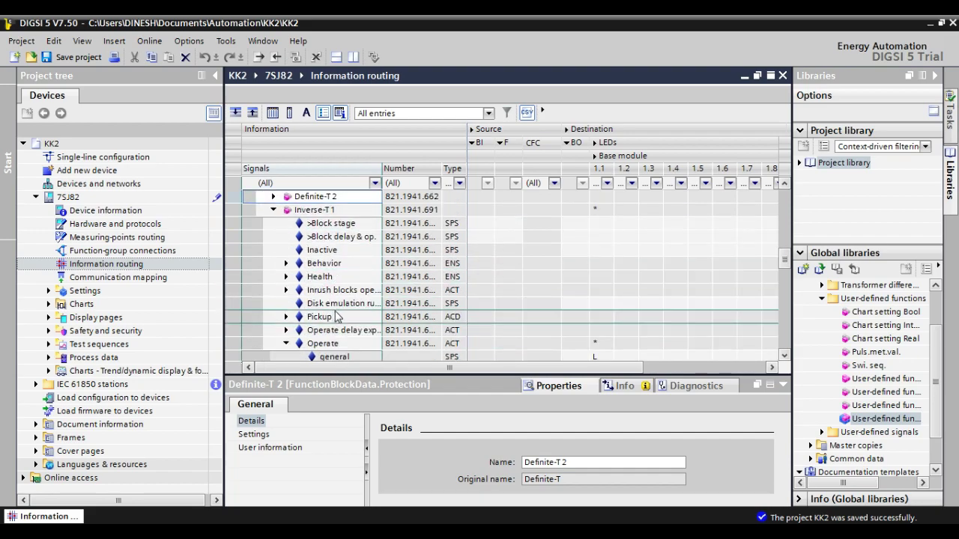
{"action": "right_click", "coordinate": [620, 363]}
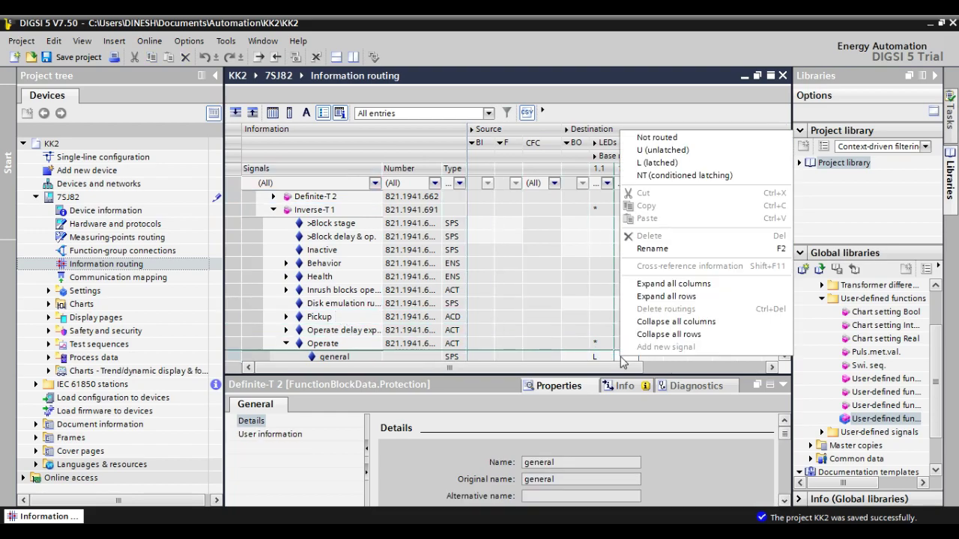
{"action": "left_click", "coordinate": [662, 166]}
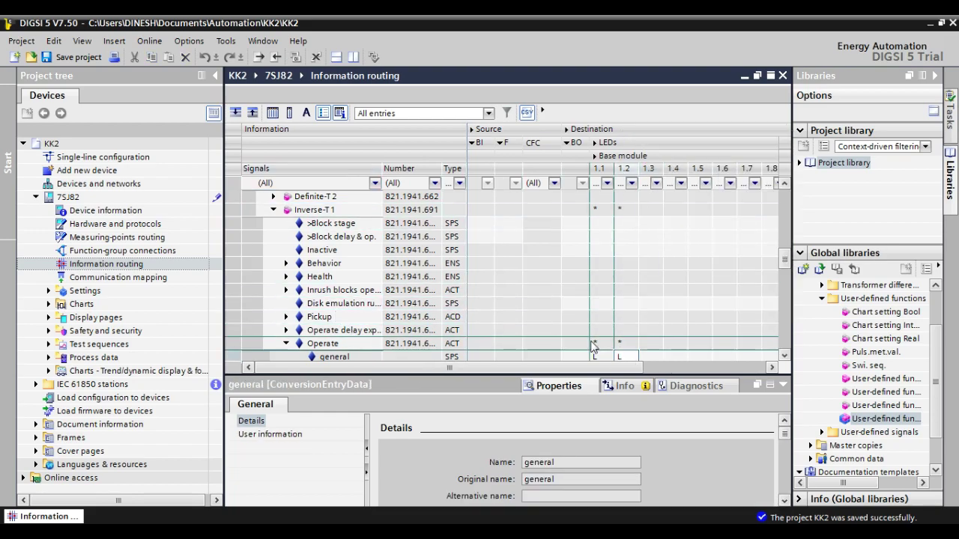
{"action": "right_click", "coordinate": [607, 359]}
{"action": "left_click", "coordinate": [660, 138]}
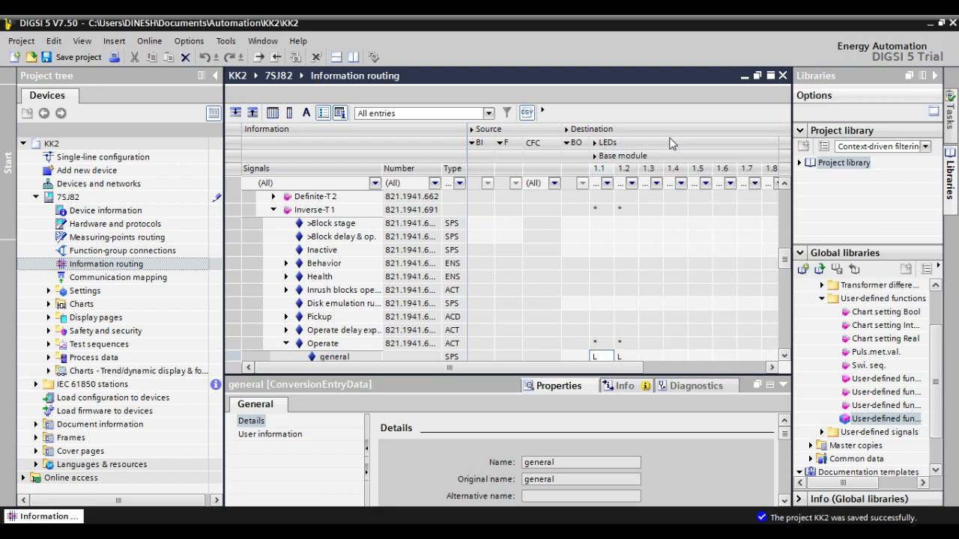
Step: Set the 50N/51N OC-gnd-B1 Definite-T 1 general Operate signal to Not routed at LED 1.2 and L (latched) at LED 1.3
{"action": "scroll", "coordinate": [610, 277], "scroll_direction": "down", "scroll_amount": 3}
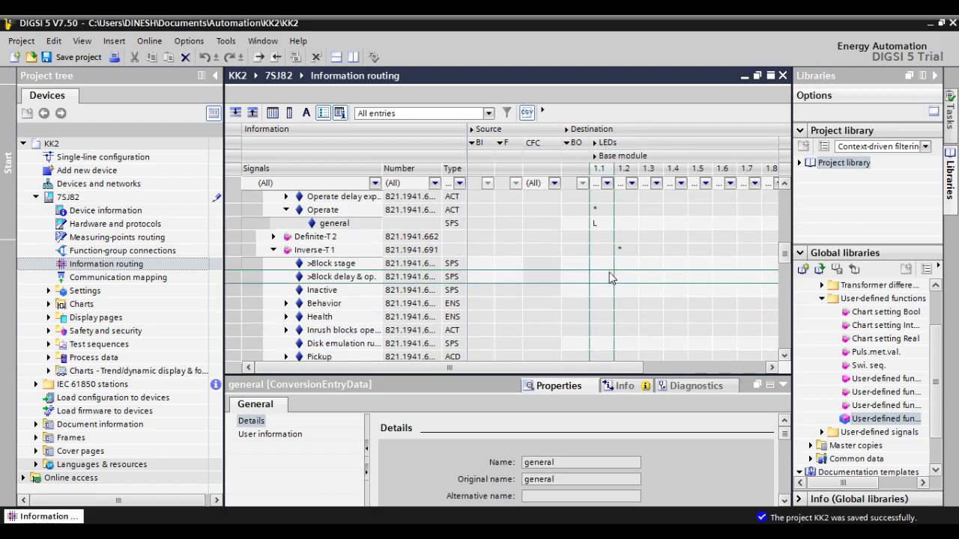
{"action": "scroll", "coordinate": [609, 275], "scroll_direction": "down", "scroll_amount": 3}
{"action": "scroll", "coordinate": [608, 283], "scroll_direction": "down", "scroll_amount": 1}
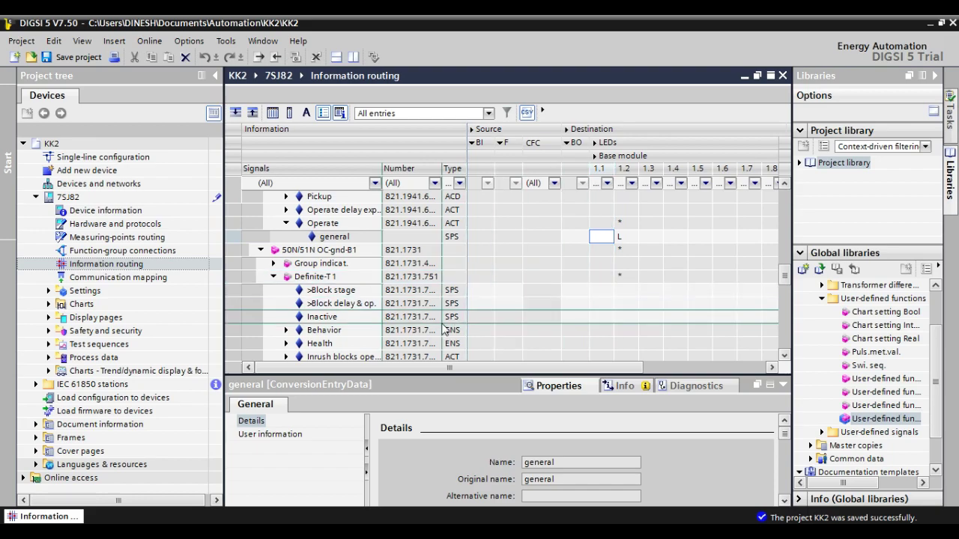
{"action": "scroll", "coordinate": [611, 293], "scroll_direction": "down", "scroll_amount": 2}
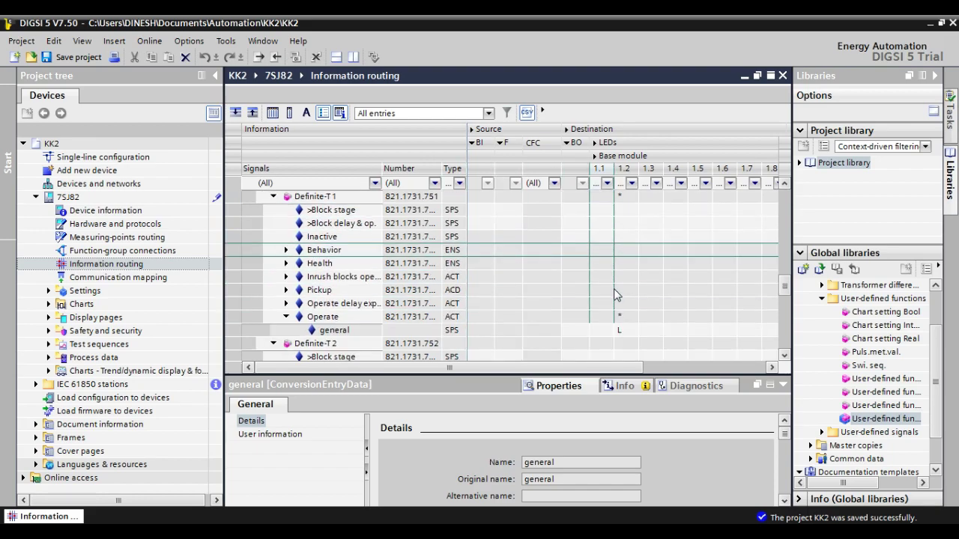
{"action": "right_click", "coordinate": [627, 336]}
{"action": "left_click", "coordinate": [687, 111]}
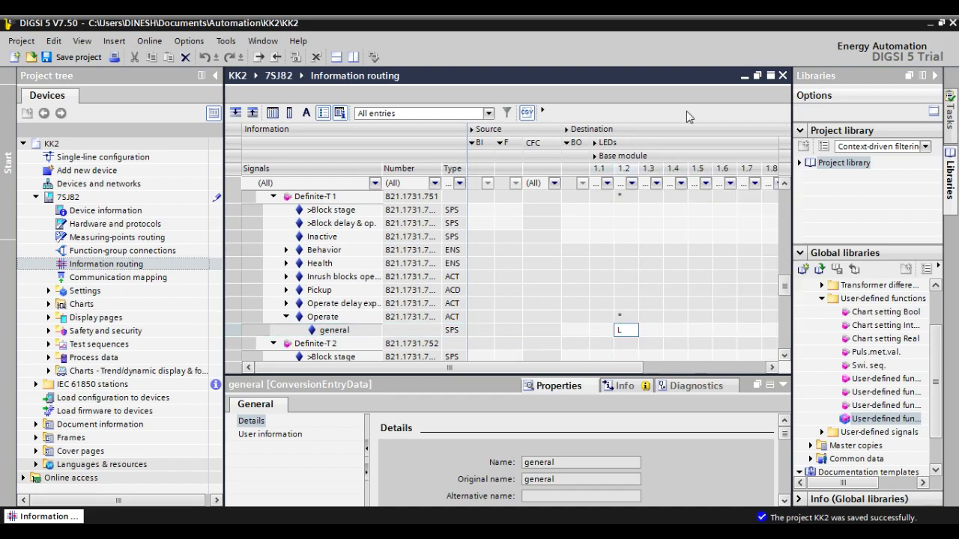
{"action": "right_click", "coordinate": [650, 330]}
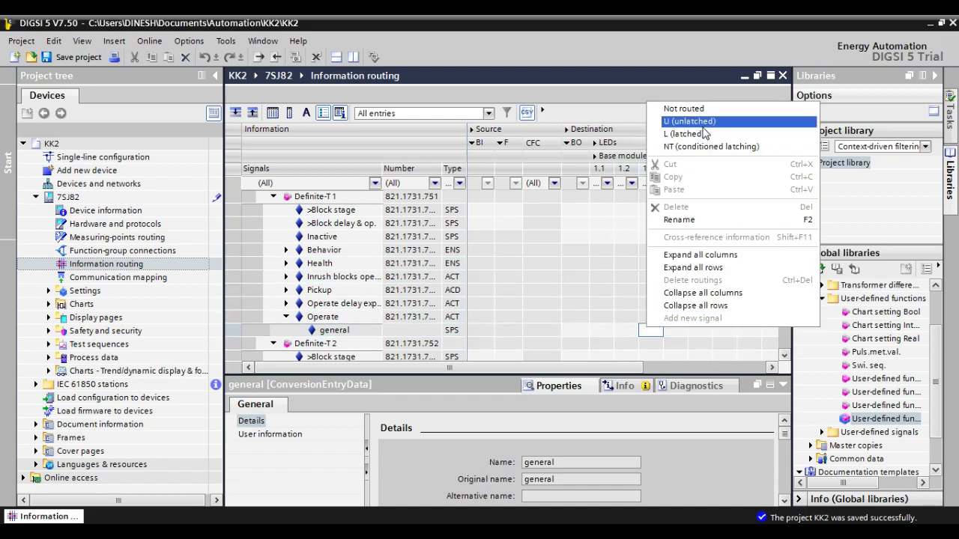
{"action": "left_click", "coordinate": [703, 134]}
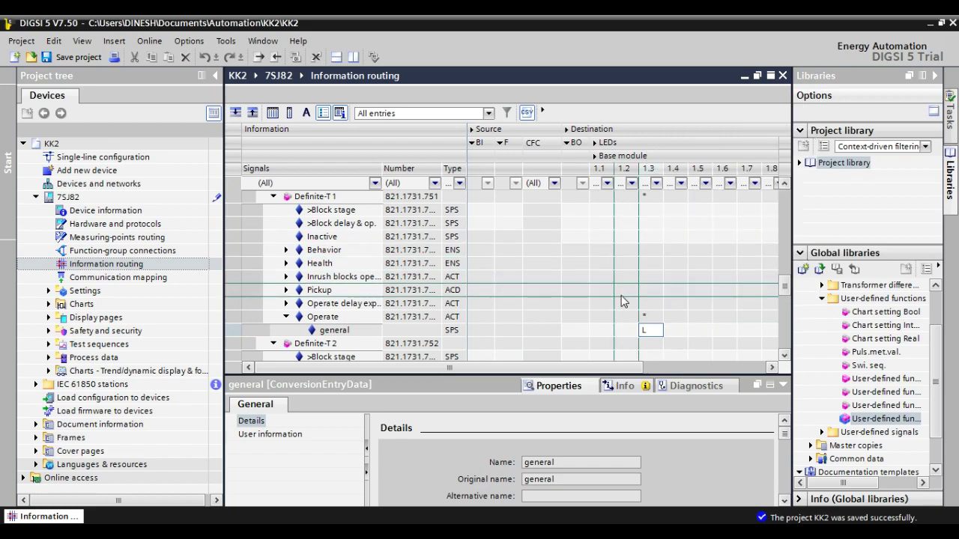
Step: Route the general Operate signal of 50N/51N OC-gnd-B1 stage Inverse-T 1 to LED 1.4 as L (latched)
{"action": "scroll", "coordinate": [620, 301], "scroll_direction": "down", "scroll_amount": 4}
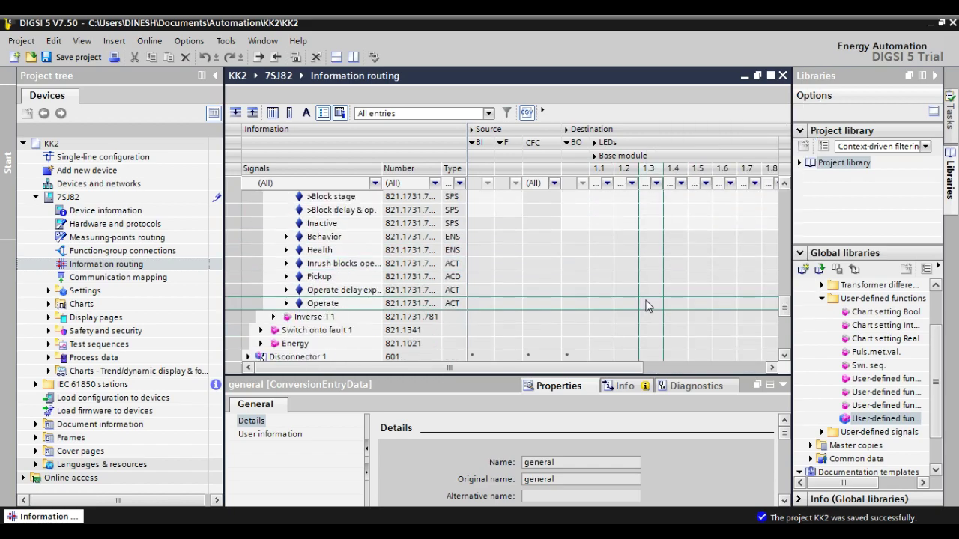
{"action": "scroll", "coordinate": [648, 305], "scroll_direction": "down", "scroll_amount": 1}
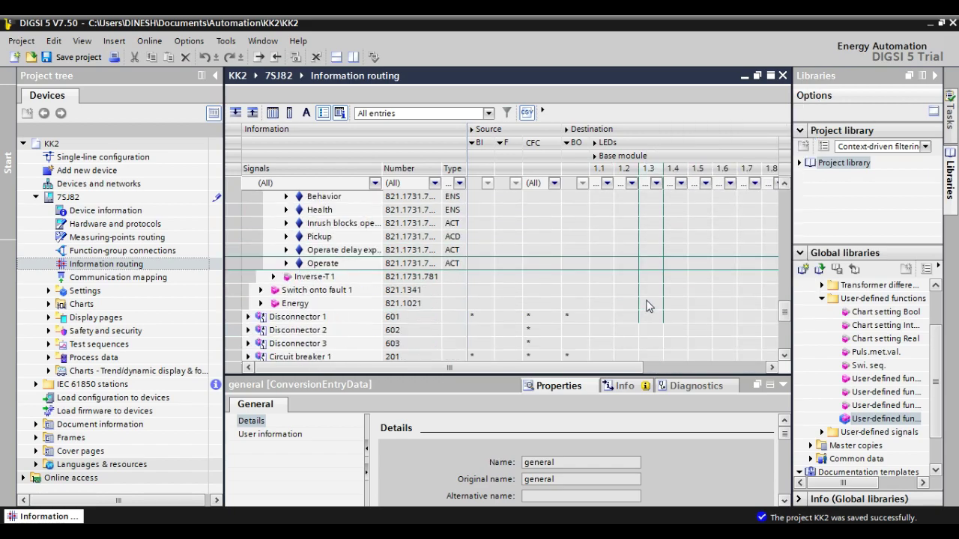
{"action": "left_click", "coordinate": [274, 277]}
{"action": "scroll", "coordinate": [323, 334], "scroll_direction": "down", "scroll_amount": 2}
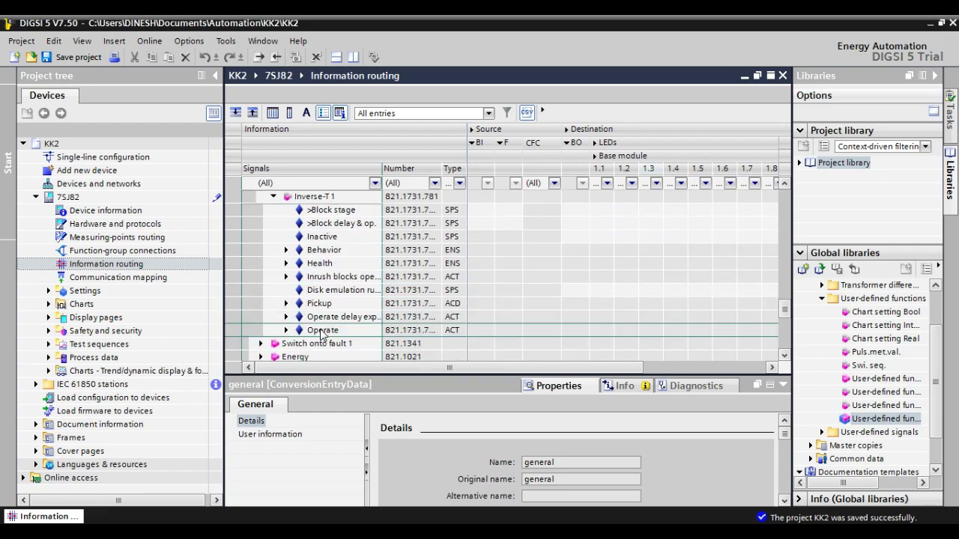
{"action": "scroll", "coordinate": [322, 333], "scroll_direction": "down", "scroll_amount": 1}
{"action": "left_click", "coordinate": [285, 290]}
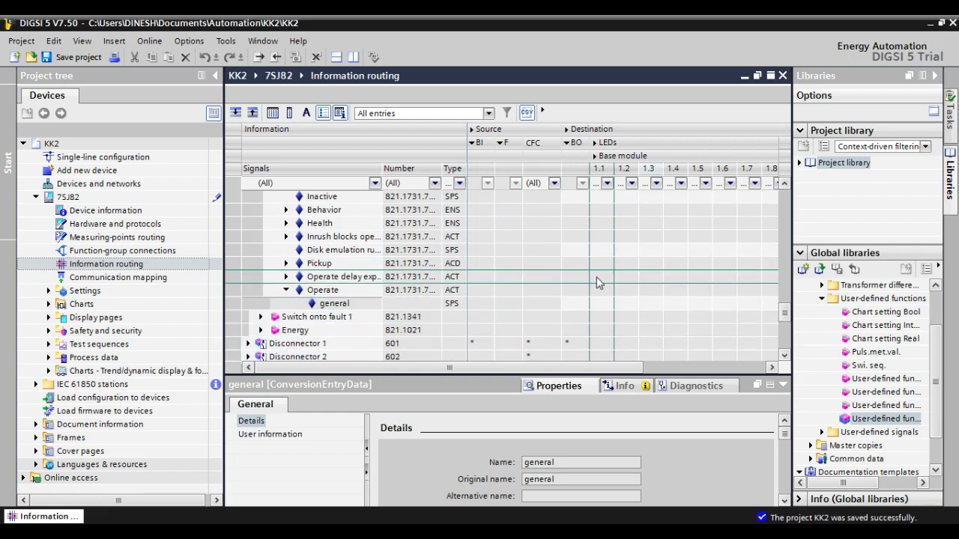
{"action": "right_click", "coordinate": [676, 303]}
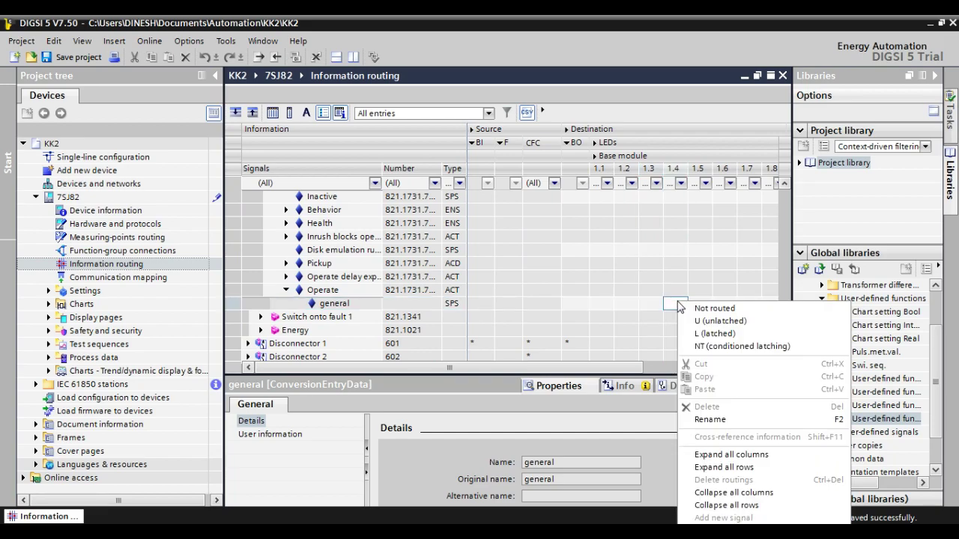
{"action": "left_click", "coordinate": [708, 333]}
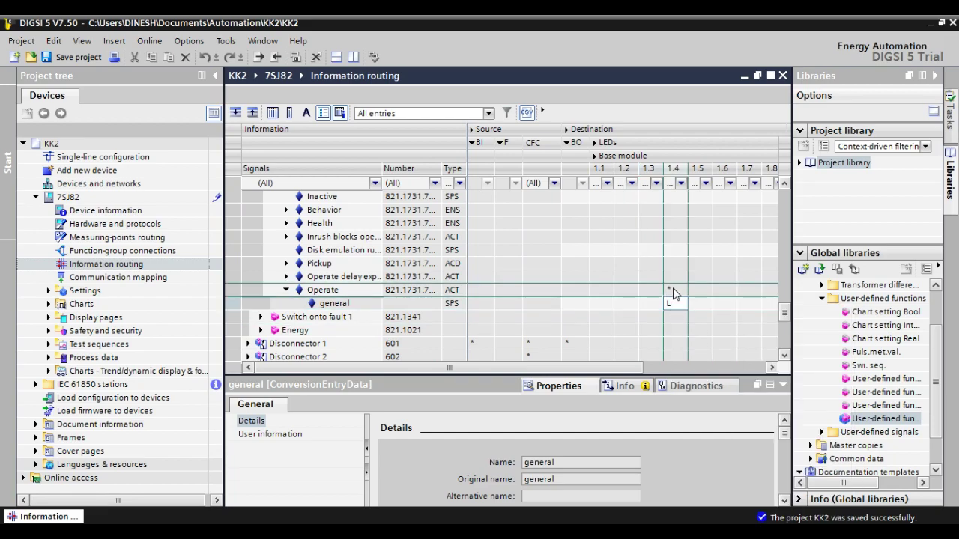
Step: Route the Protection trip signal of the MCB status group to LED 1.5 as U (unlatched)
{"action": "scroll", "coordinate": [673, 294], "scroll_direction": "down", "scroll_amount": 4}
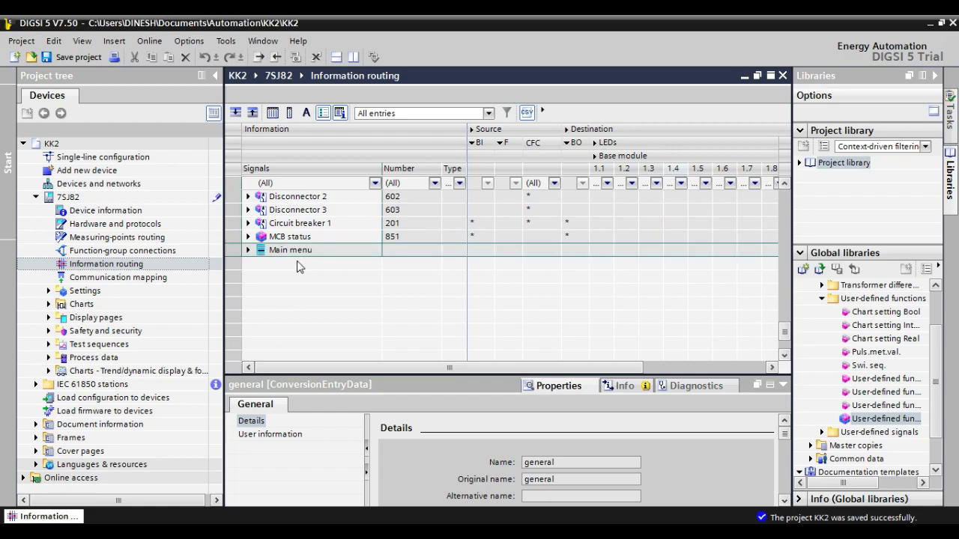
{"action": "left_click", "coordinate": [251, 238]}
{"action": "left_click", "coordinate": [250, 238]}
{"action": "left_click", "coordinate": [266, 254]}
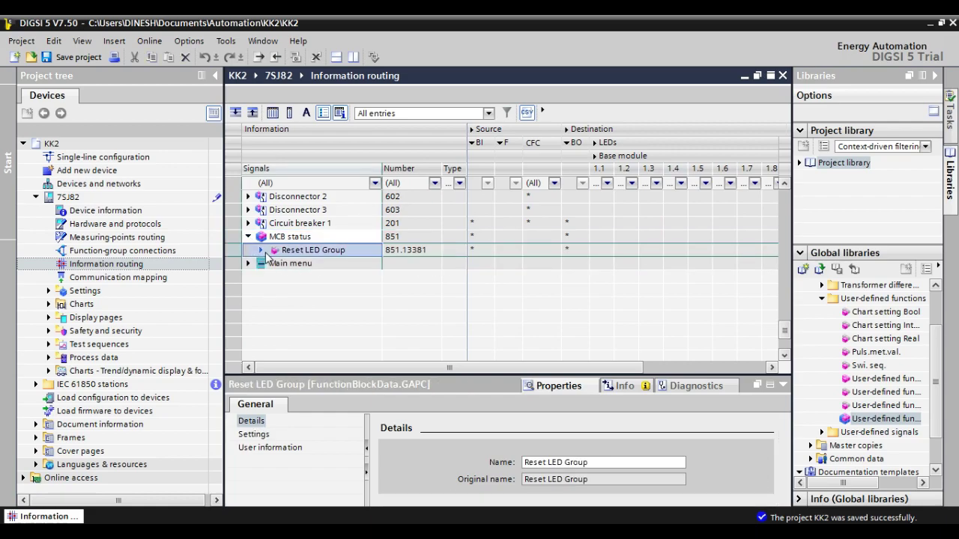
{"action": "left_click", "coordinate": [262, 250]}
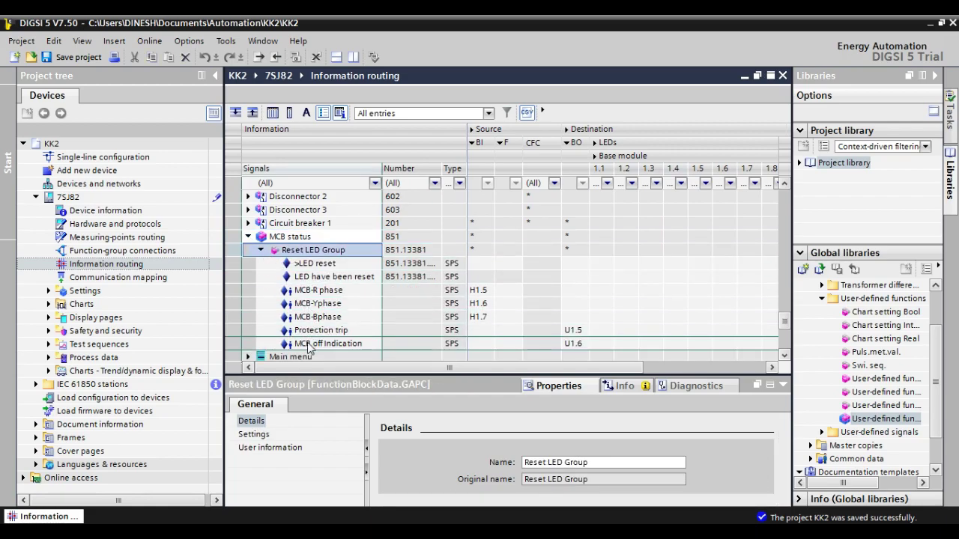
{"action": "right_click", "coordinate": [702, 331]}
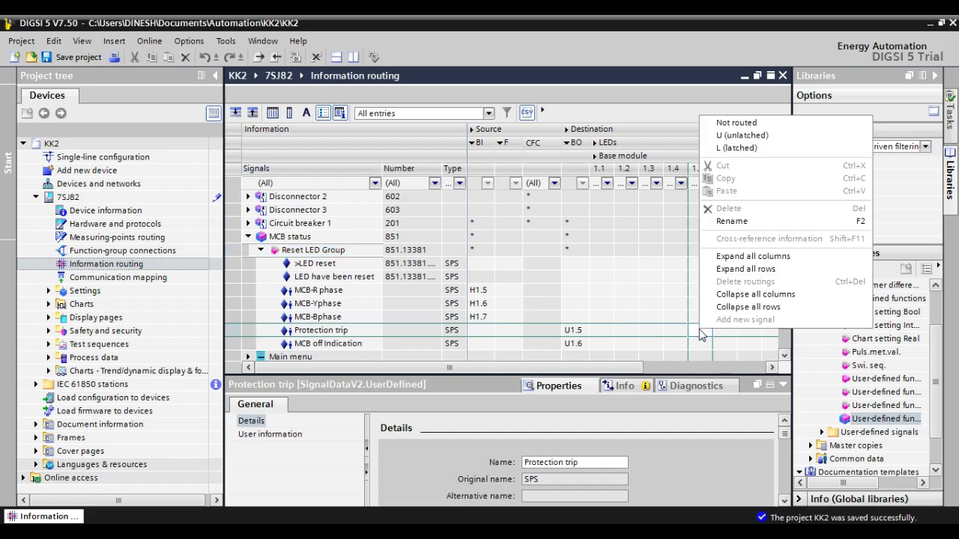
{"action": "left_click", "coordinate": [750, 136]}
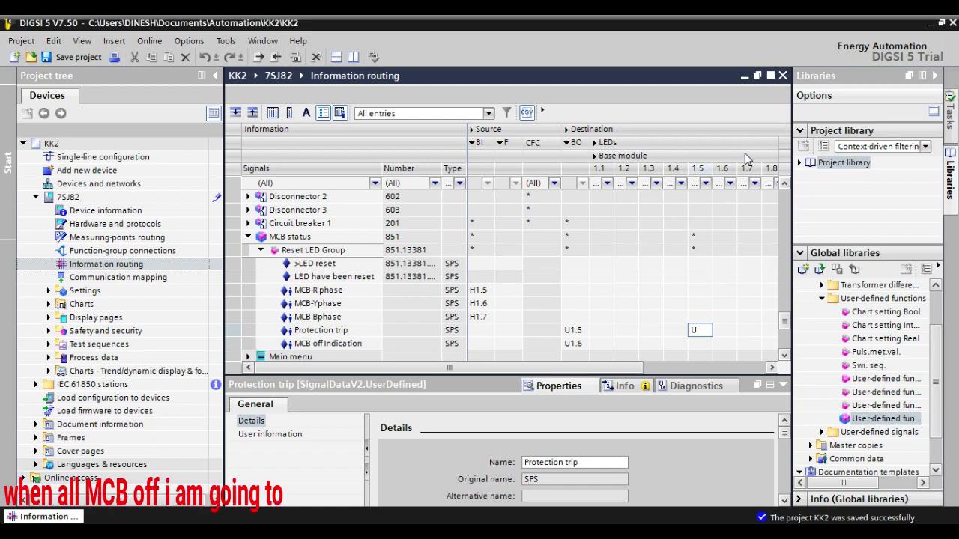
Step: Route the MCB off Indication signal to LED 1.6 as U (unlatched)
{"action": "left_click", "coordinate": [721, 343]}
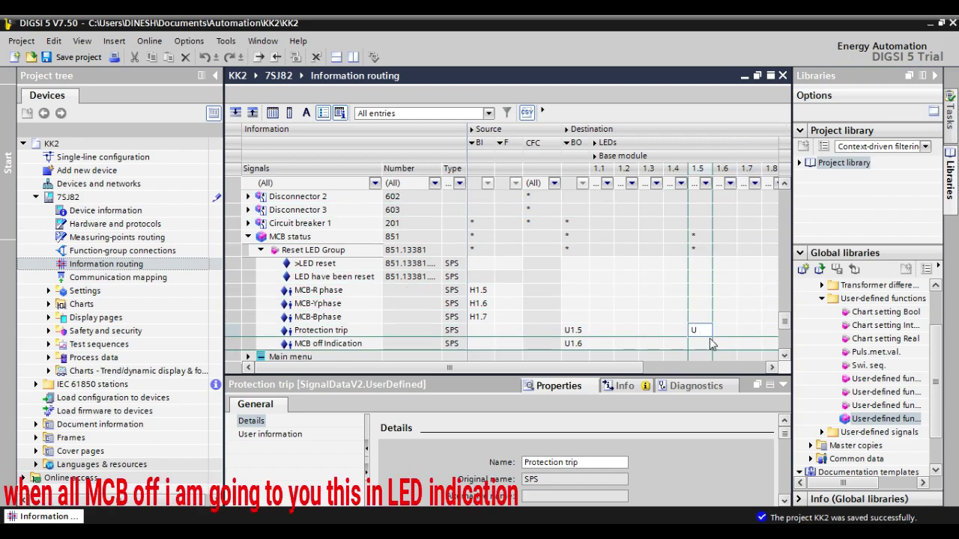
{"action": "right_click", "coordinate": [721, 343]}
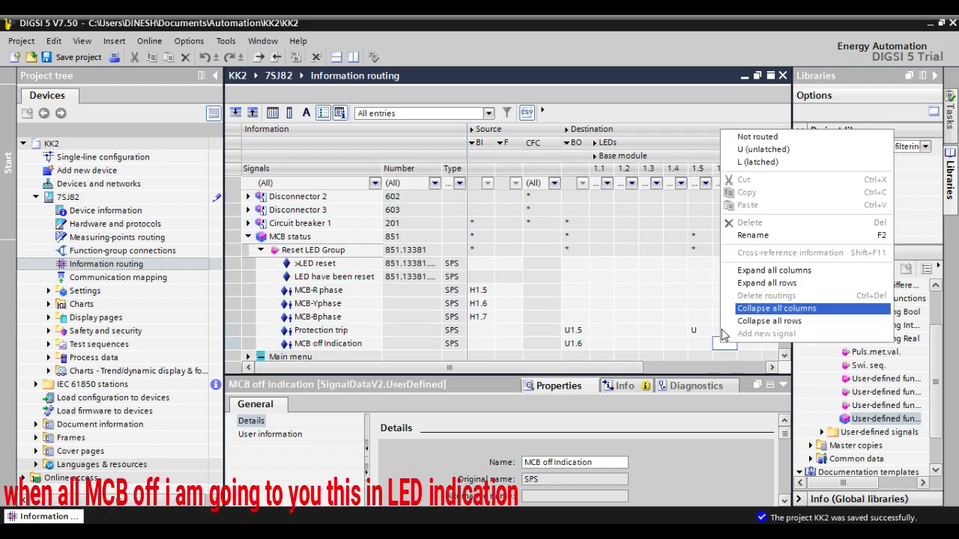
{"action": "left_click", "coordinate": [765, 150]}
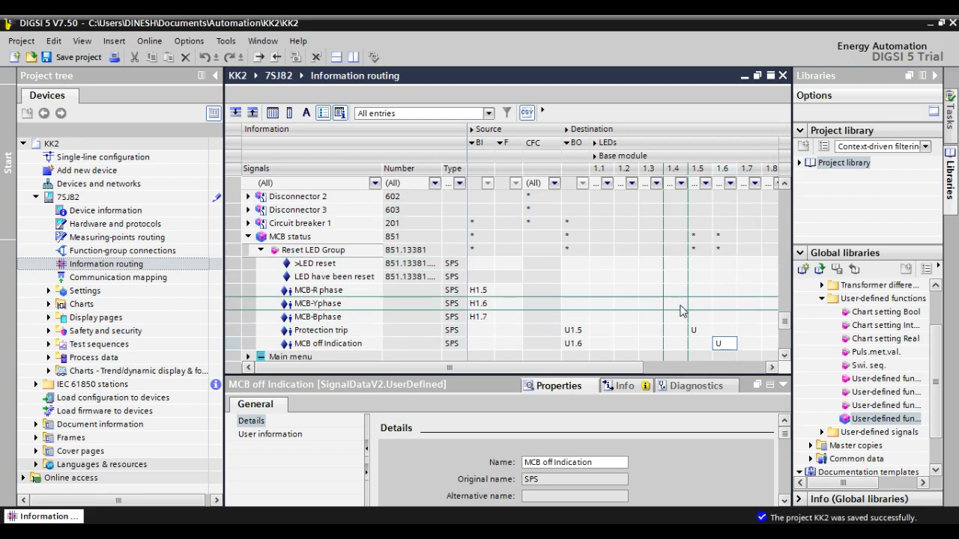
Step: Collapse the 50N/51N OC-gnd-B1 and 50/51 OC-3ph-B1 function entries in the routing matrix
{"action": "scroll", "coordinate": [651, 313], "scroll_direction": "up", "scroll_amount": 3}
{"action": "scroll", "coordinate": [652, 312], "scroll_direction": "up", "scroll_amount": 4}
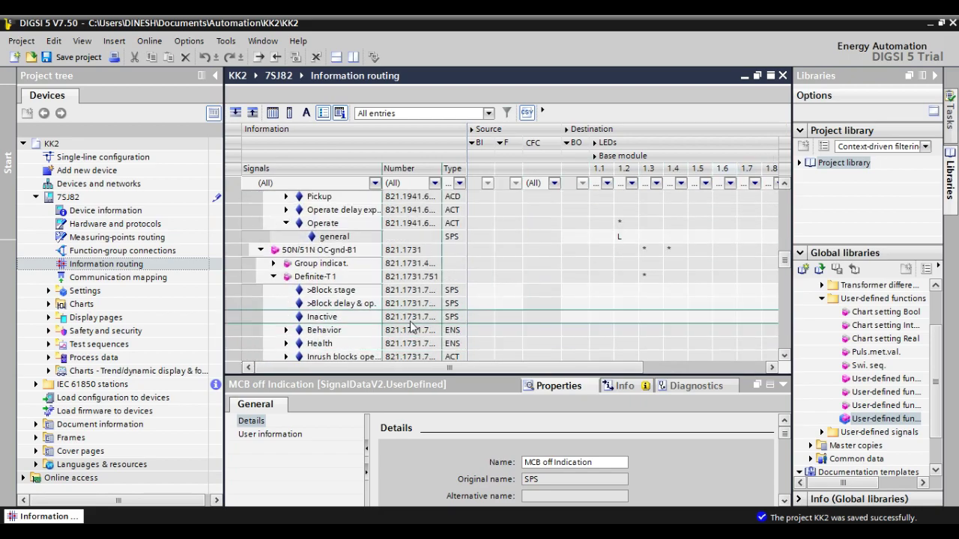
{"action": "left_click", "coordinate": [260, 252]}
{"action": "left_click", "coordinate": [260, 251]}
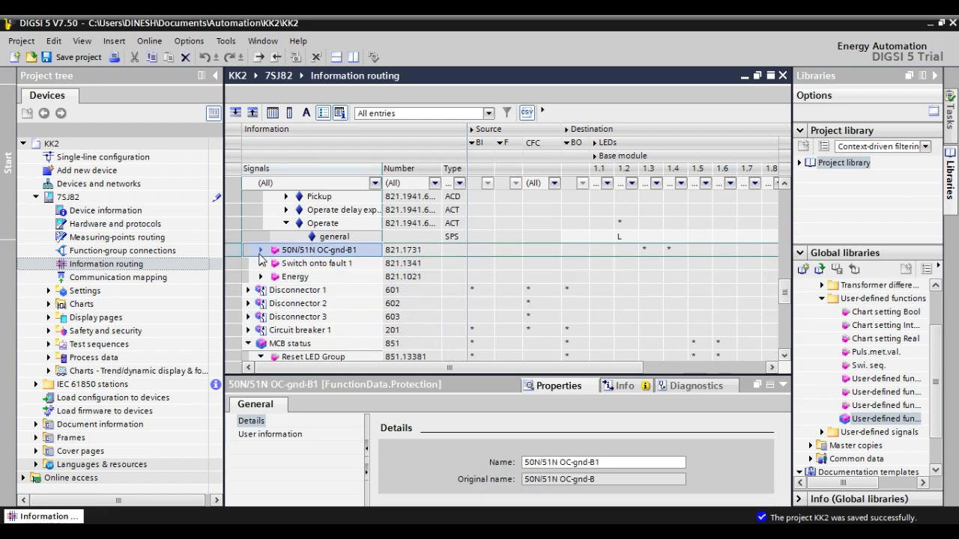
{"action": "scroll", "coordinate": [259, 262], "scroll_direction": "up", "scroll_amount": 5}
{"action": "left_click", "coordinate": [273, 331]}
{"action": "left_click", "coordinate": [273, 330]}
{"action": "scroll", "coordinate": [273, 334], "scroll_direction": "up", "scroll_amount": 3}
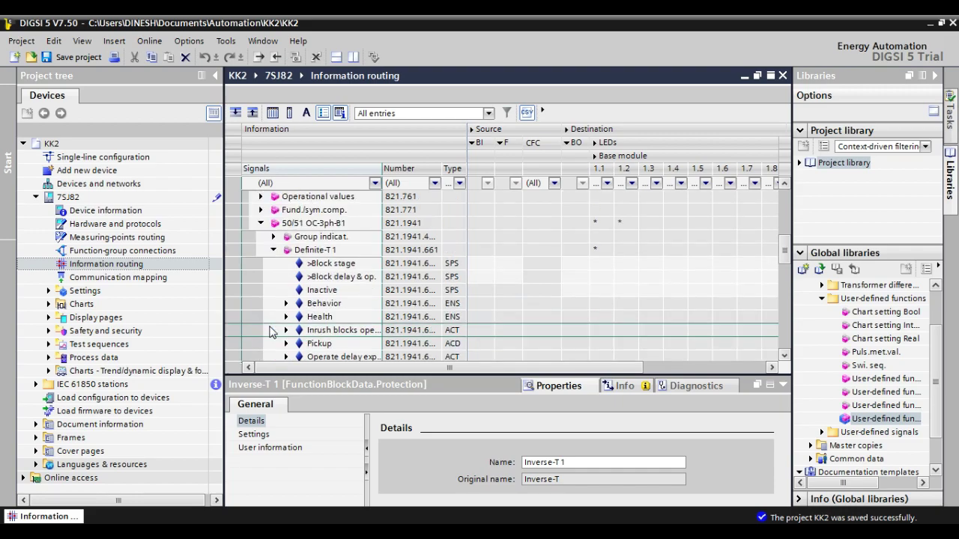
{"action": "left_click", "coordinate": [260, 223]}
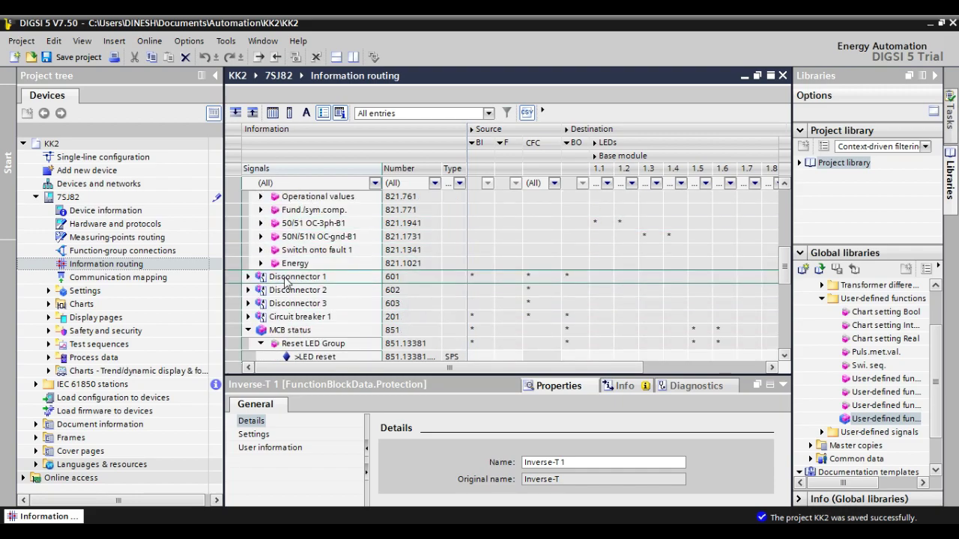
Step: Collapse the MCB status and VI 3ph 1 function groups in the routing matrix
{"action": "scroll", "coordinate": [259, 247], "scroll_direction": "down", "scroll_amount": 2}
{"action": "left_click", "coordinate": [248, 250]}
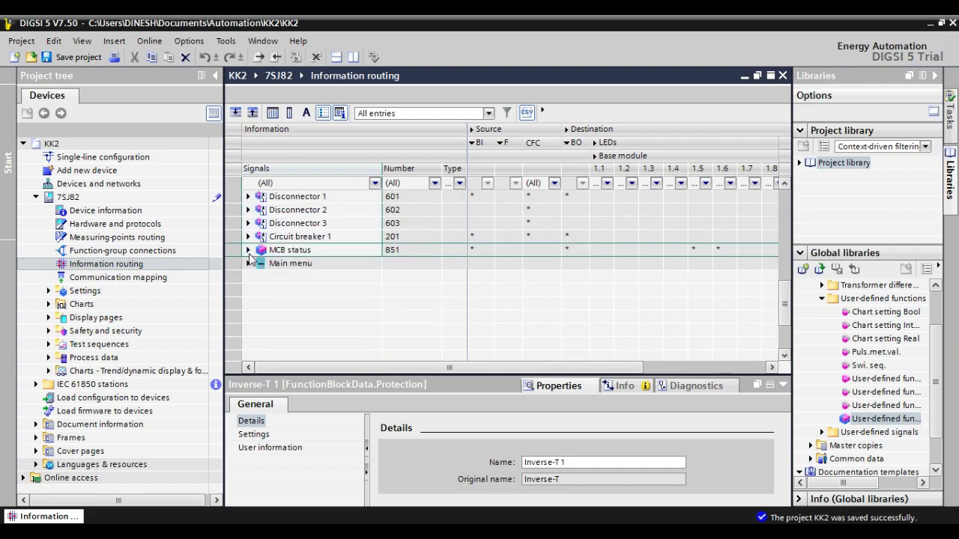
{"action": "scroll", "coordinate": [274, 287], "scroll_direction": "up", "scroll_amount": 3}
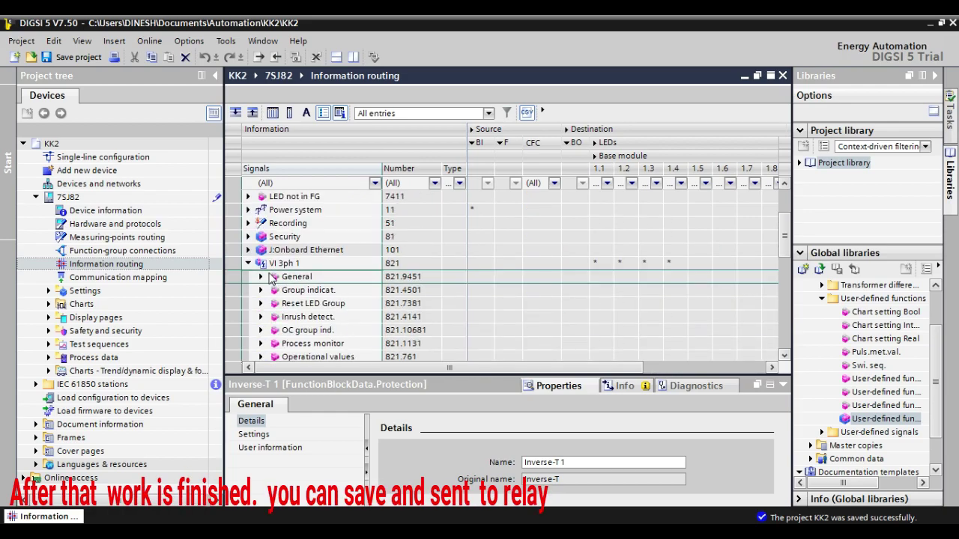
{"action": "left_click", "coordinate": [248, 263]}
{"action": "scroll", "coordinate": [346, 285], "scroll_direction": "up", "scroll_amount": 1}
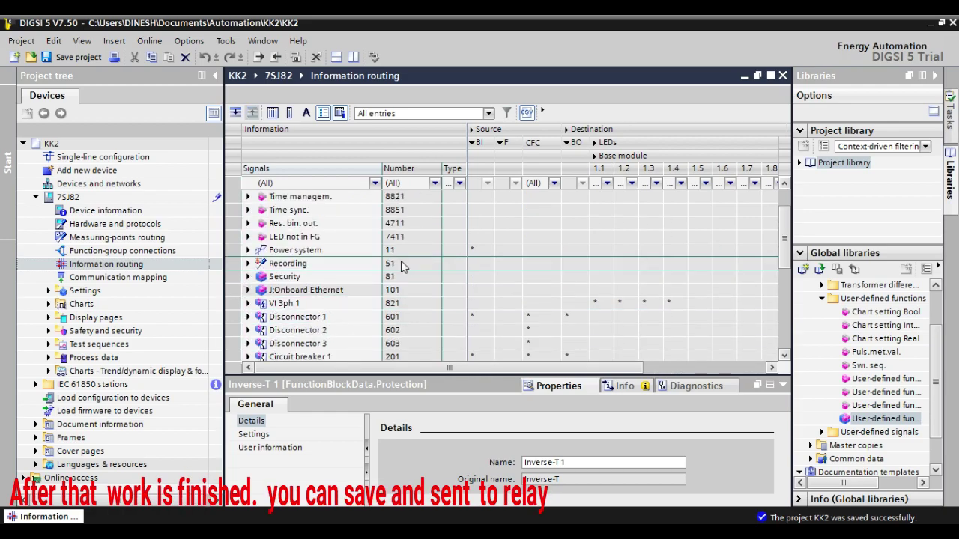